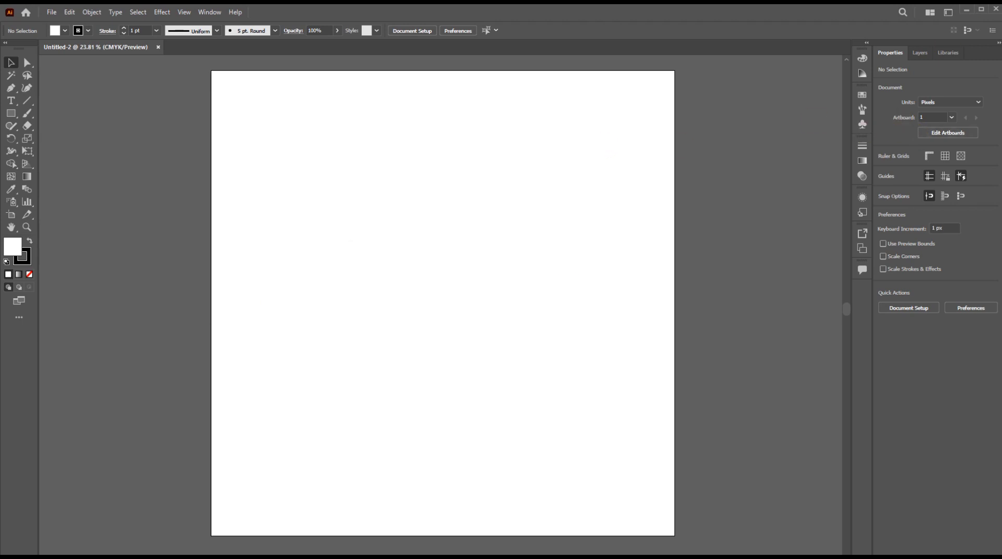
Step: Get the image2vector SVG file from the desktop and open it in Illustrator
click(967, 10)
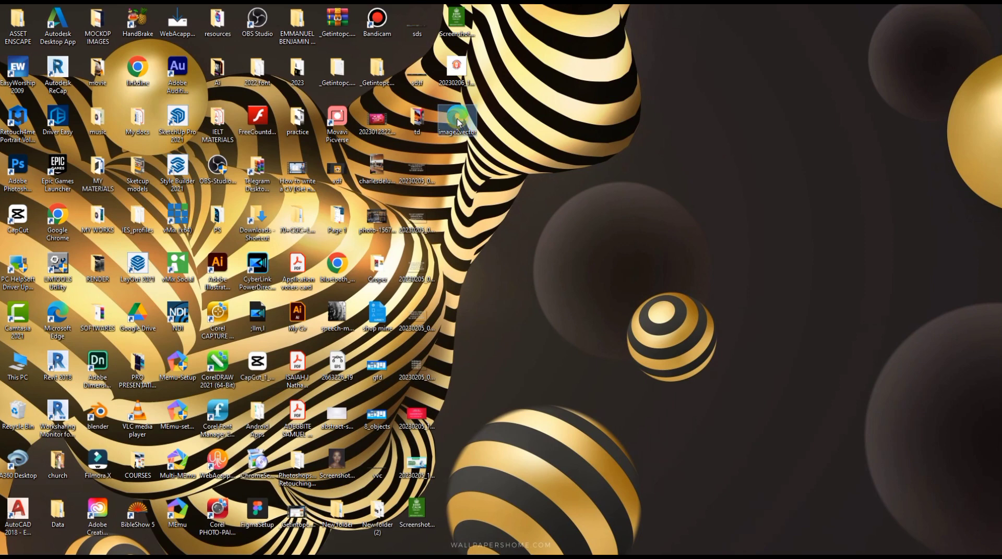
mouse_move(457, 123)
mouse_down()
mouse_move(666, 176)
mouse_move(655, 165)
mouse_move(707, 215)
mouse_move(647, 225)
mouse_move(458, 123)
mouse_up()
click(457, 68)
click(545, 84)
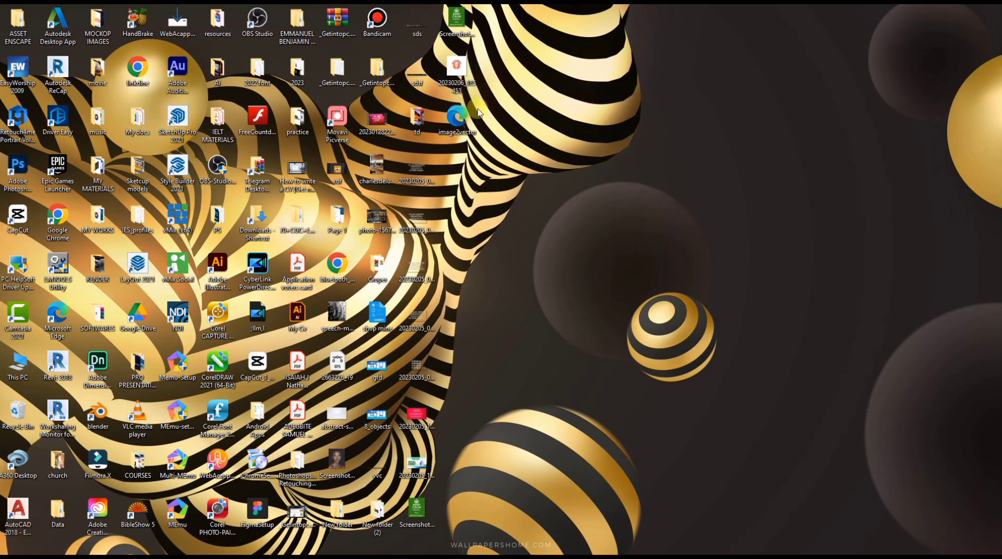
drag(474, 116, 438, 368)
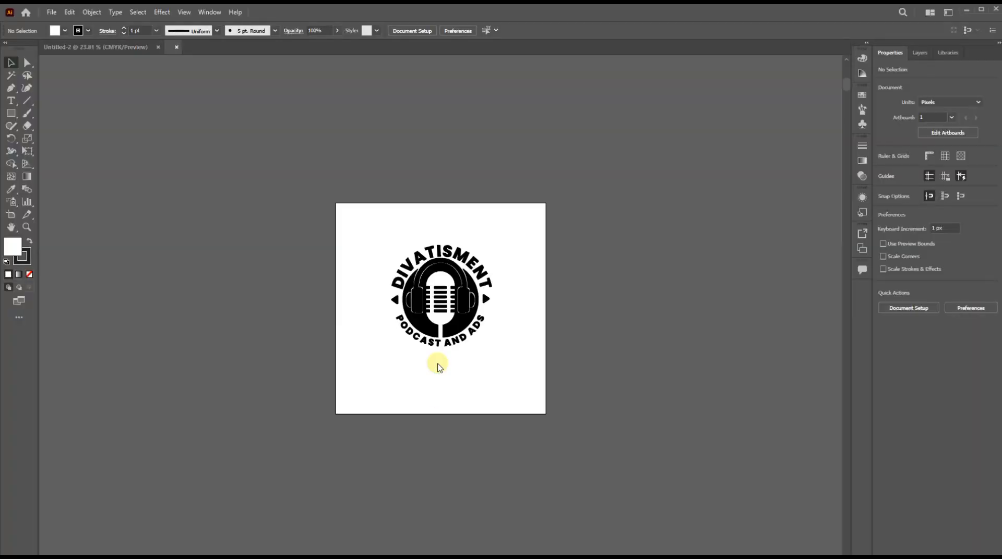
Step: Move the logo group slightly down and to the right on its artboard, and deselect it
mouse_move(472, 322)
mouse_down()
mouse_move(478, 339)
mouse_move(470, 320)
mouse_up()
click(479, 339)
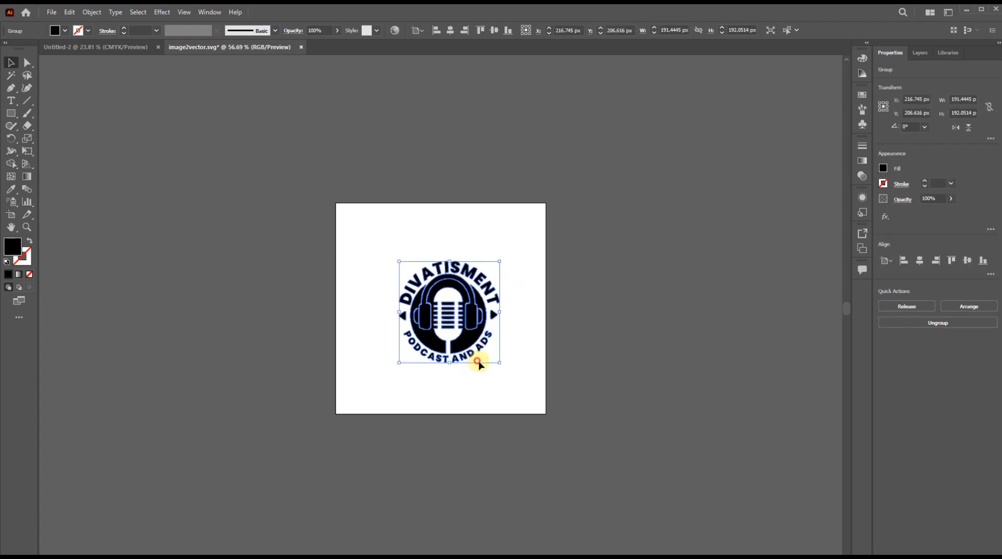
click(579, 317)
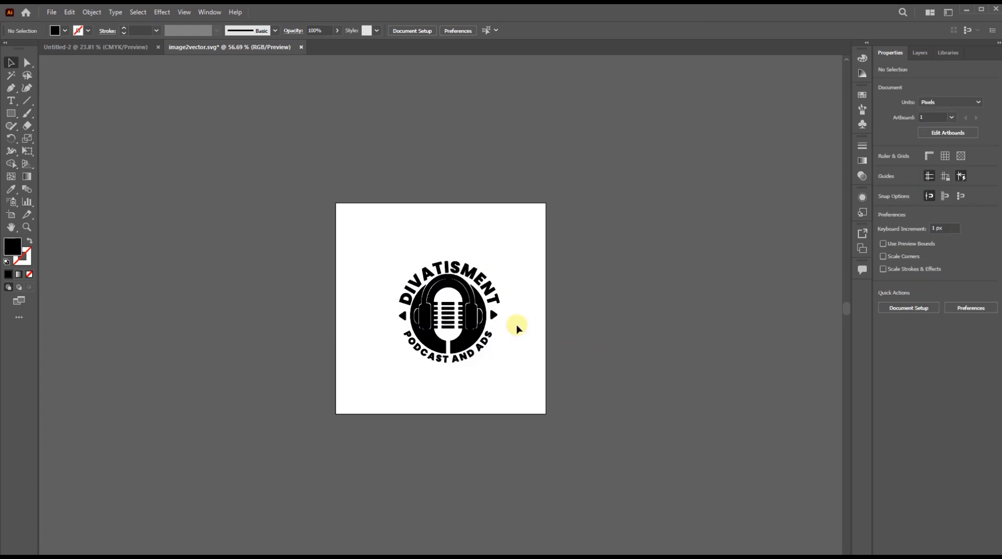
Step: Copy the logo group from image2vector.svg into the Untitled-2 document and position it near the artboard's centre
click(474, 319)
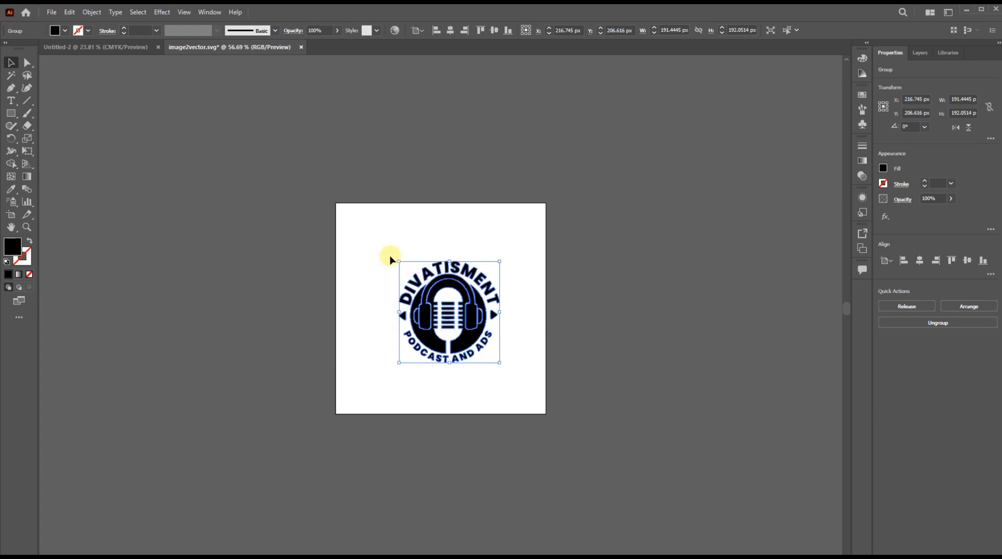
click(114, 50)
click(234, 50)
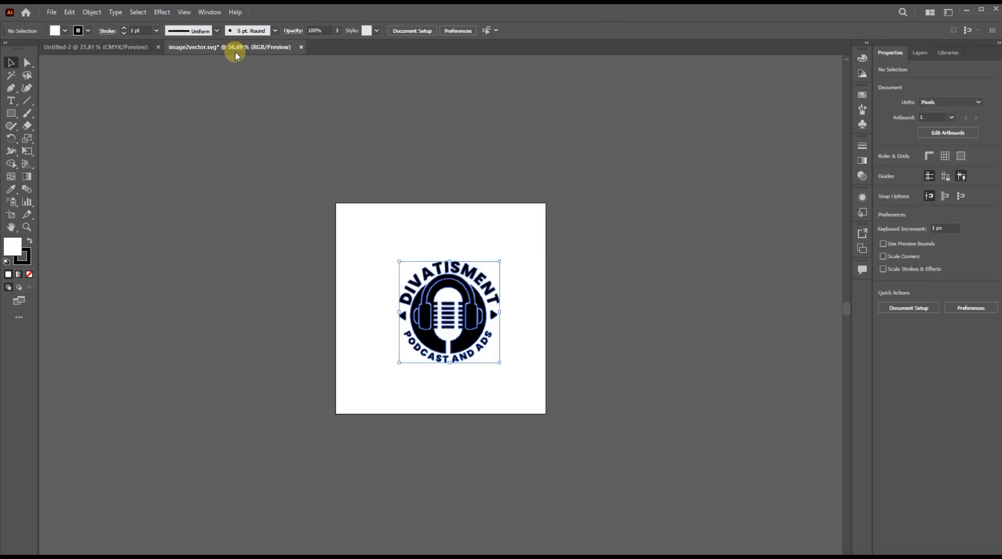
drag(464, 313, 320, 254)
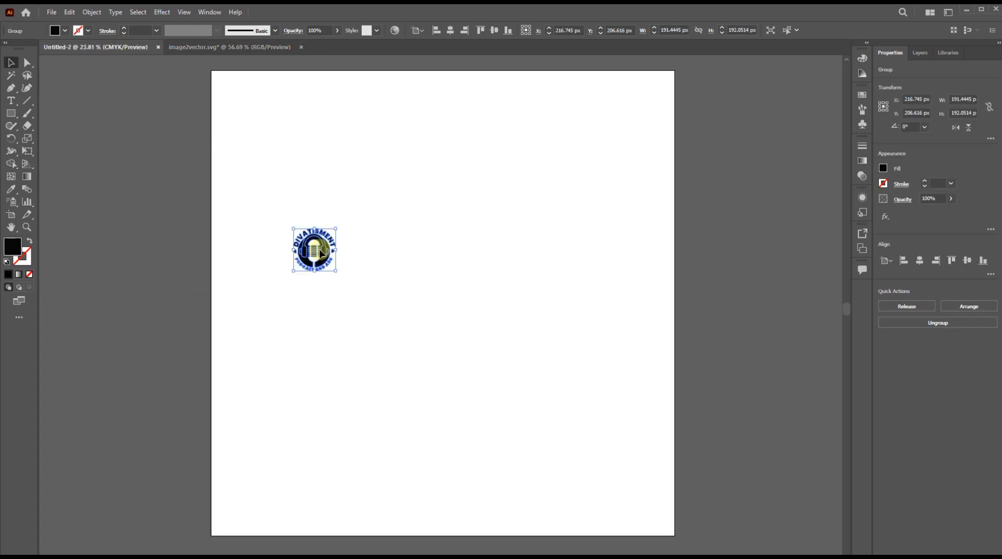
click(444, 243)
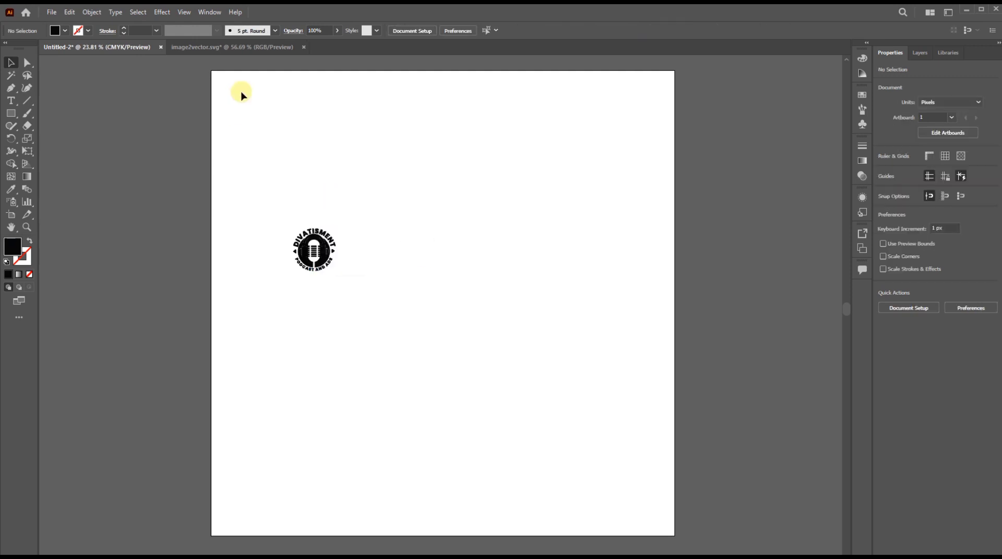
drag(331, 250, 409, 298)
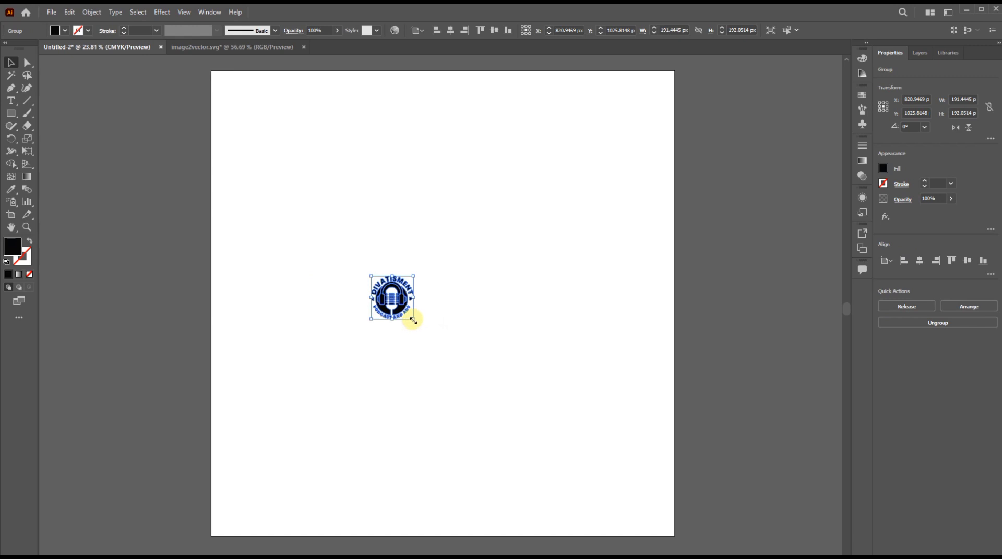
Step: Close the image2vector.svg document and enlarge the logo in Untitled-2 to about 923 × 926 px
click(214, 47)
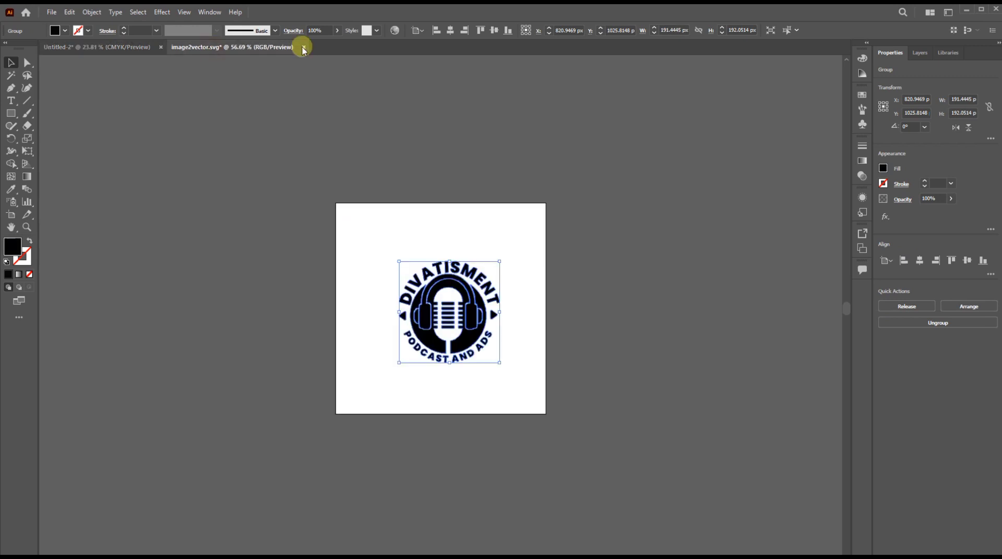
key(ctrl+w)
click(556, 307)
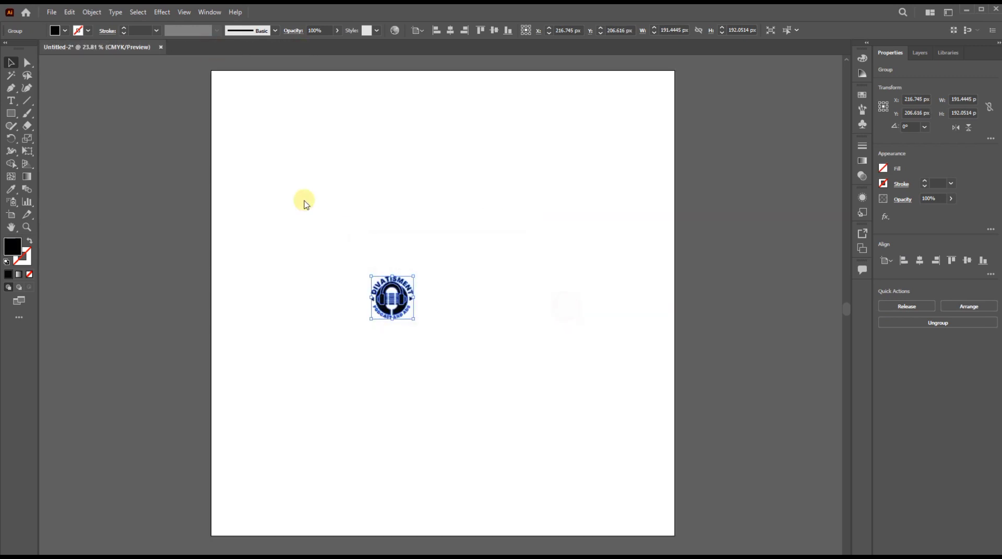
drag(413, 318, 574, 481)
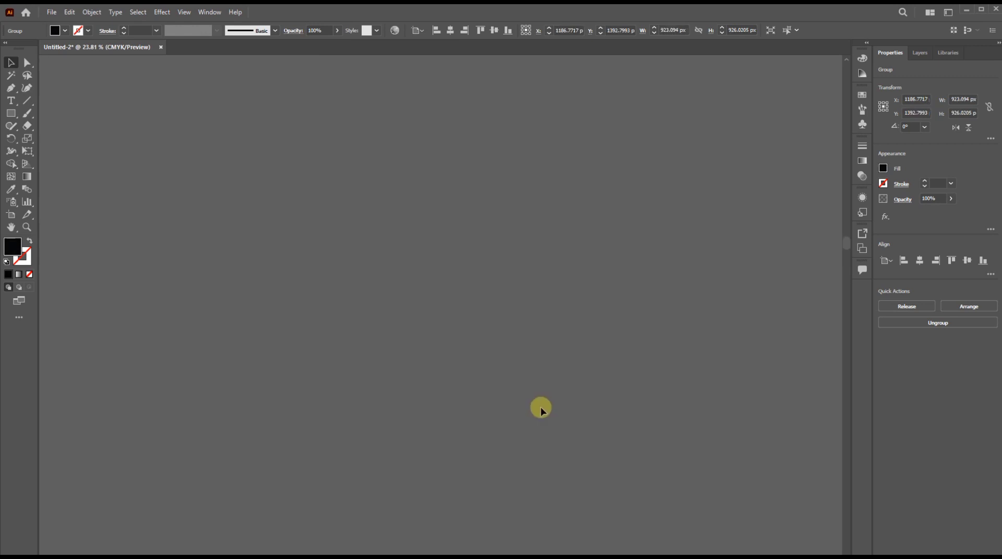
Step: Examine the curved headphone edges and adjacent lettering of the enlarged logo up close for tracing irregularities
scroll(577, 306, up, 8)
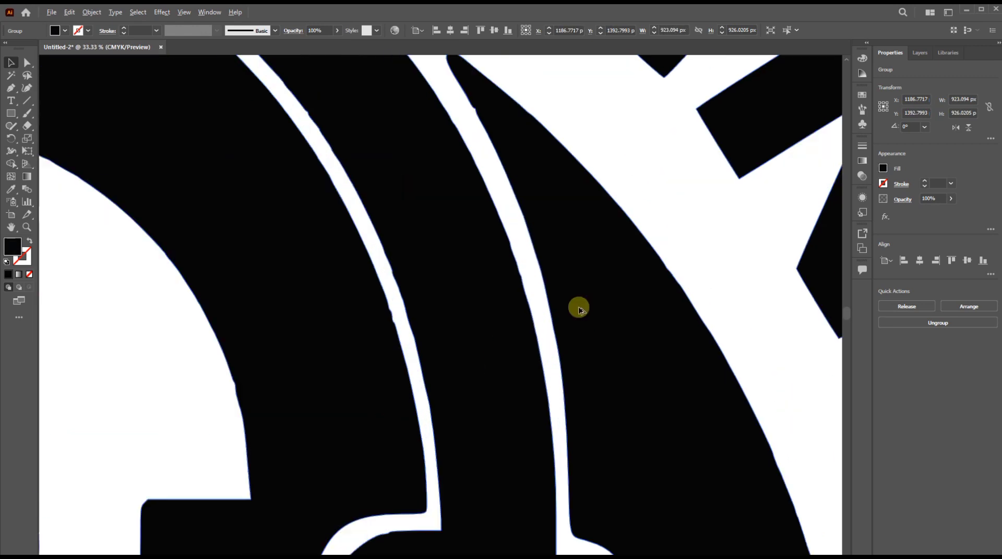
scroll(394, 324, up, 3)
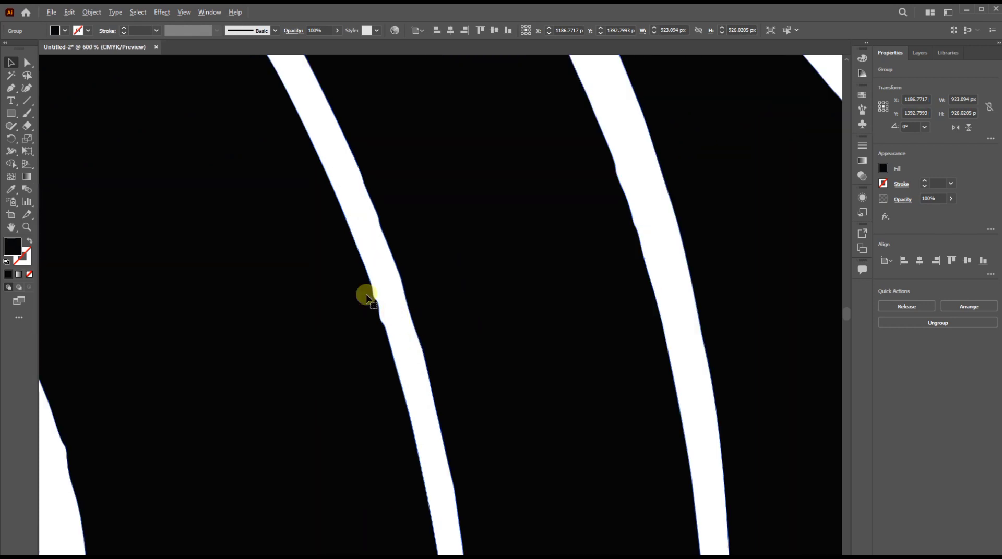
drag(381, 291, 384, 284)
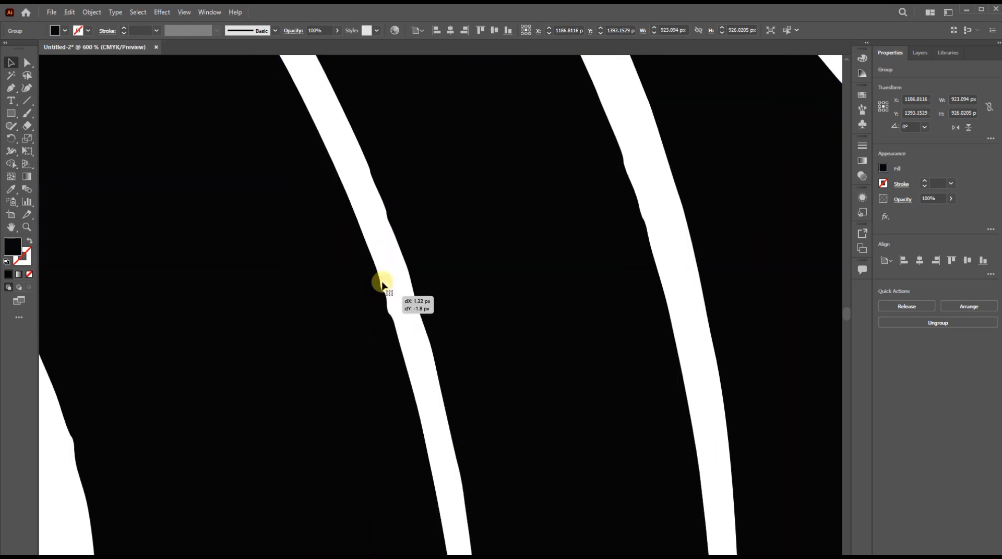
scroll(355, 310, left, 5)
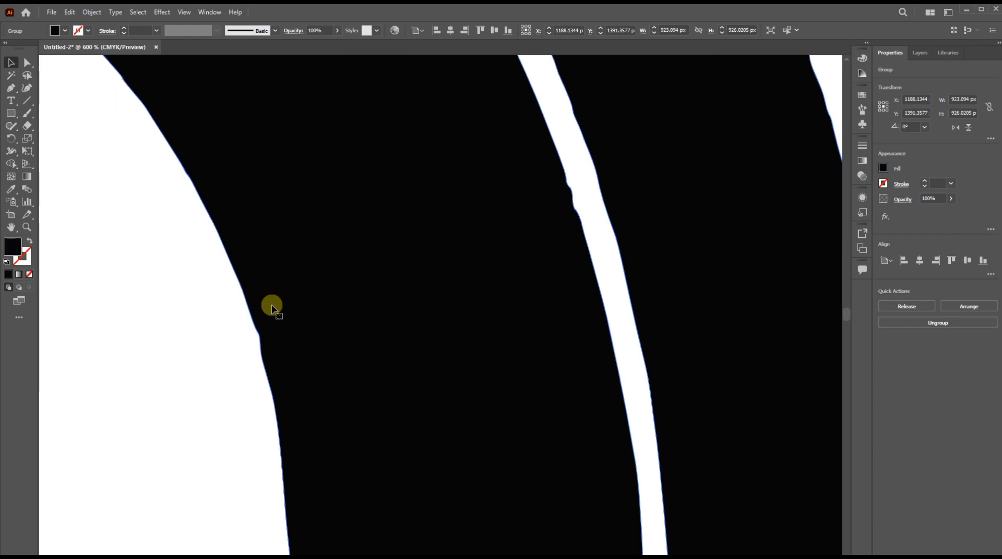
scroll(246, 286, left, 2)
scroll(361, 313, left, 3)
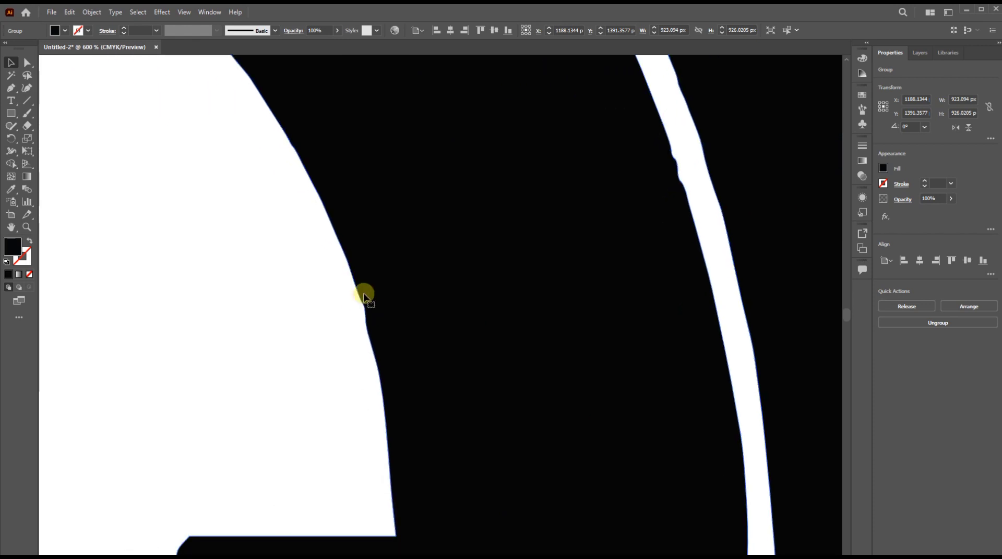
drag(363, 293, 359, 302)
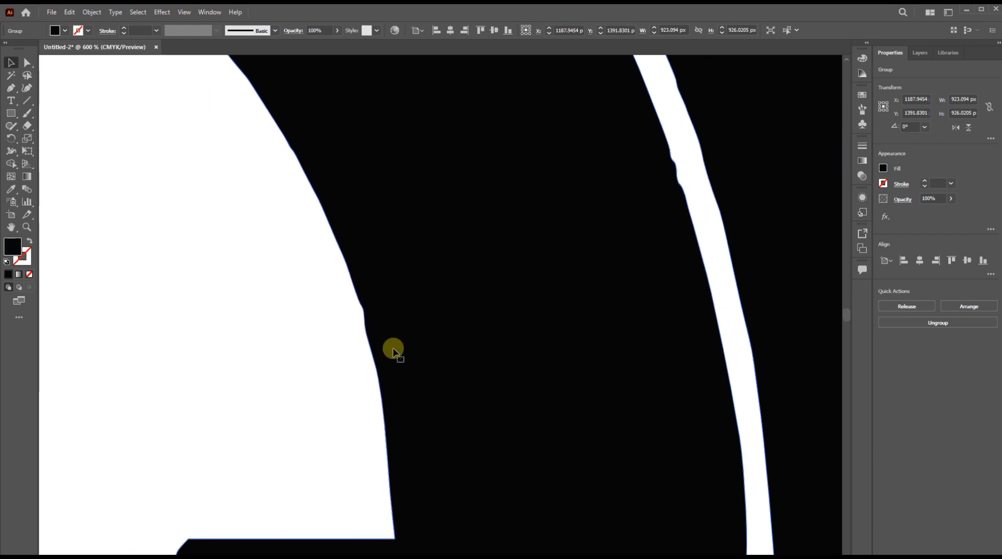
scroll(394, 348, down, 5)
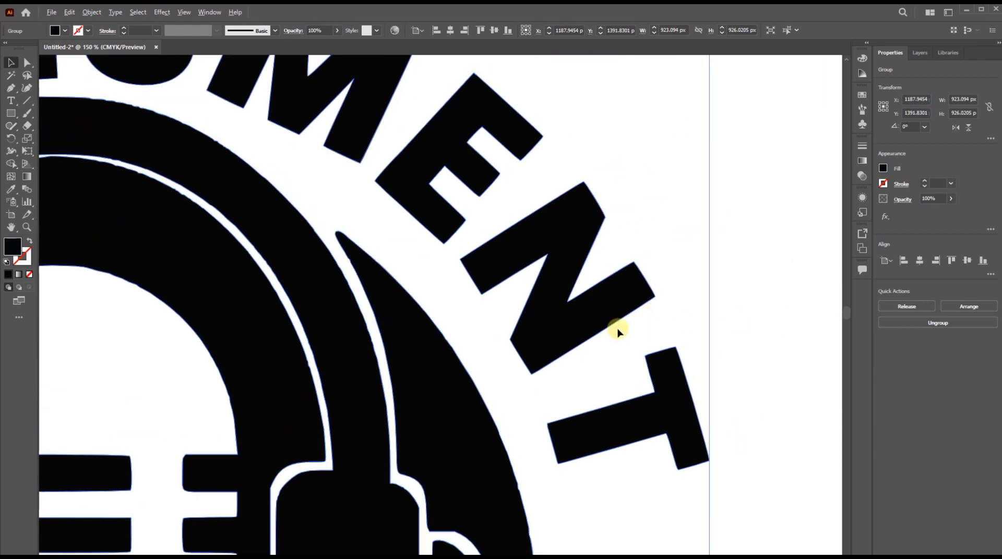
scroll(370, 306, up, 1)
scroll(269, 230, up, 2)
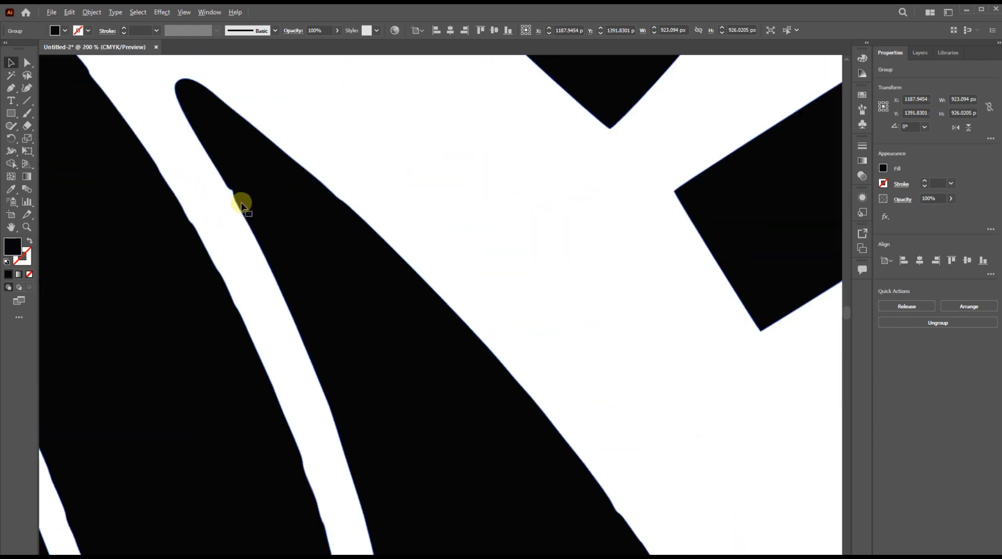
Step: Isolate the compound path inside the logo group and switch to the Direct Selection tool
double_click(230, 191)
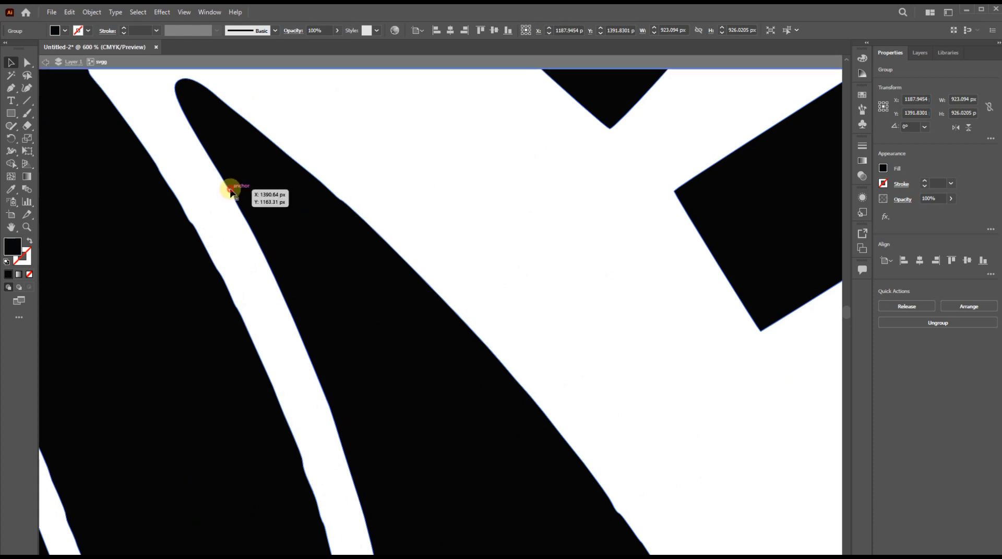
double_click(235, 197)
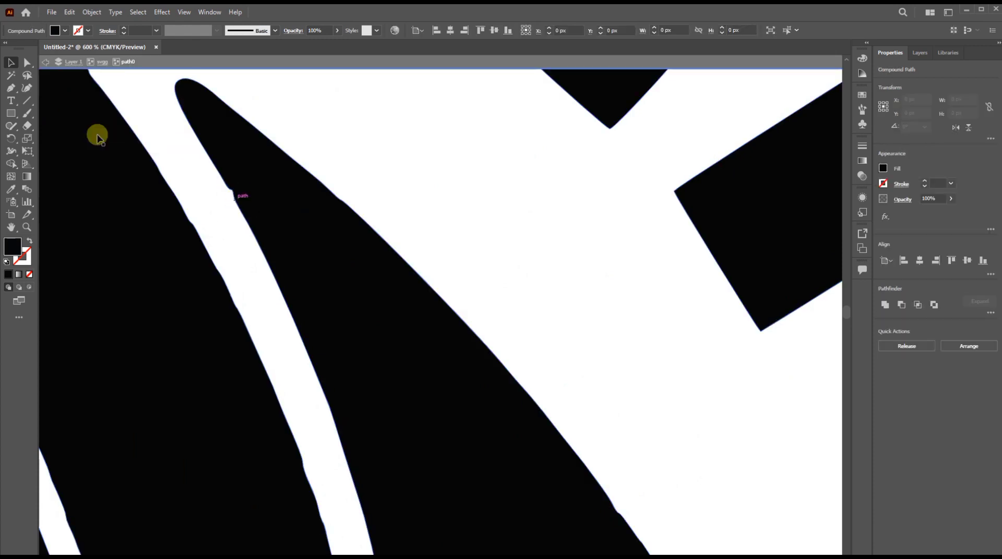
click(28, 63)
Step: Reshape the bump on the inner edge of the black sliver beside the headband by moving its anchor point and handles
click(240, 204)
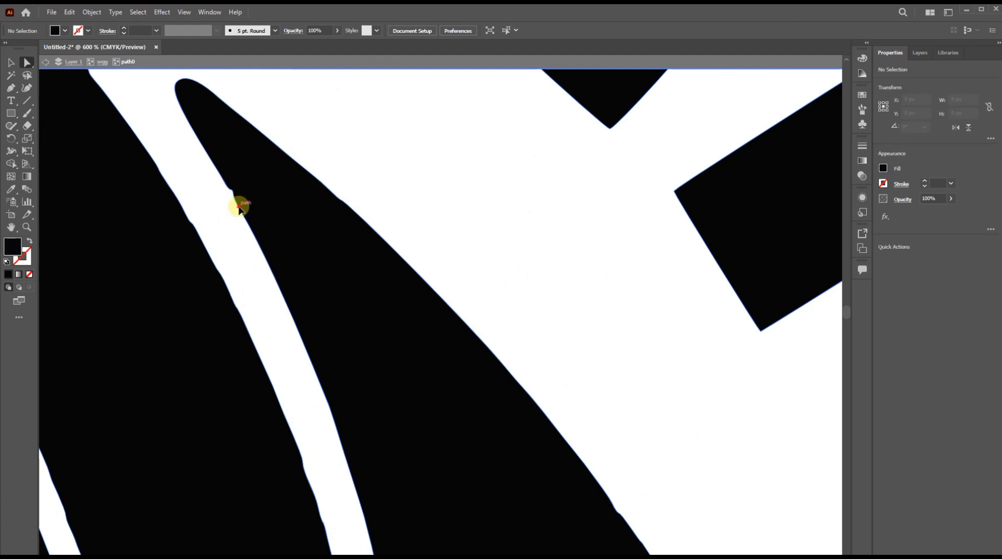
scroll(240, 204, up, 4)
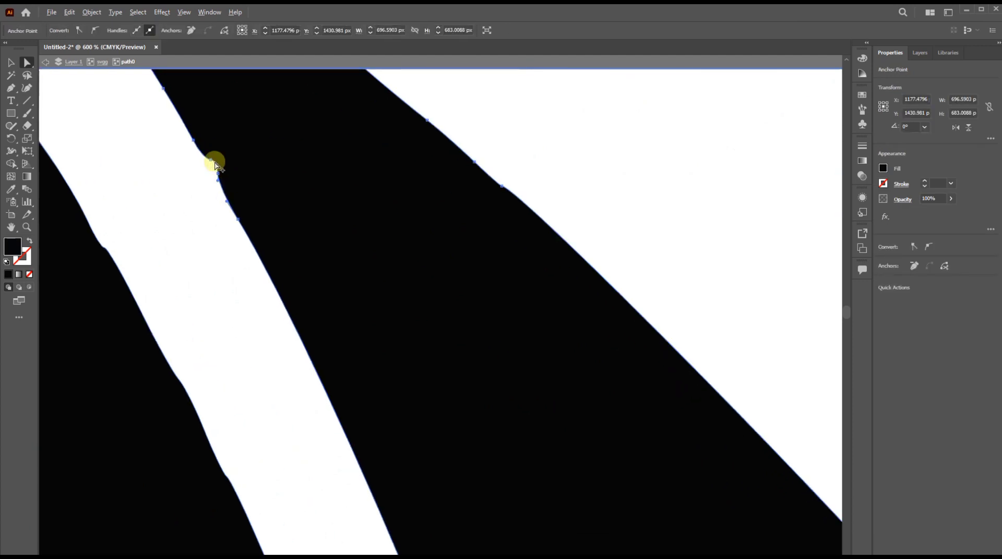
click(206, 165)
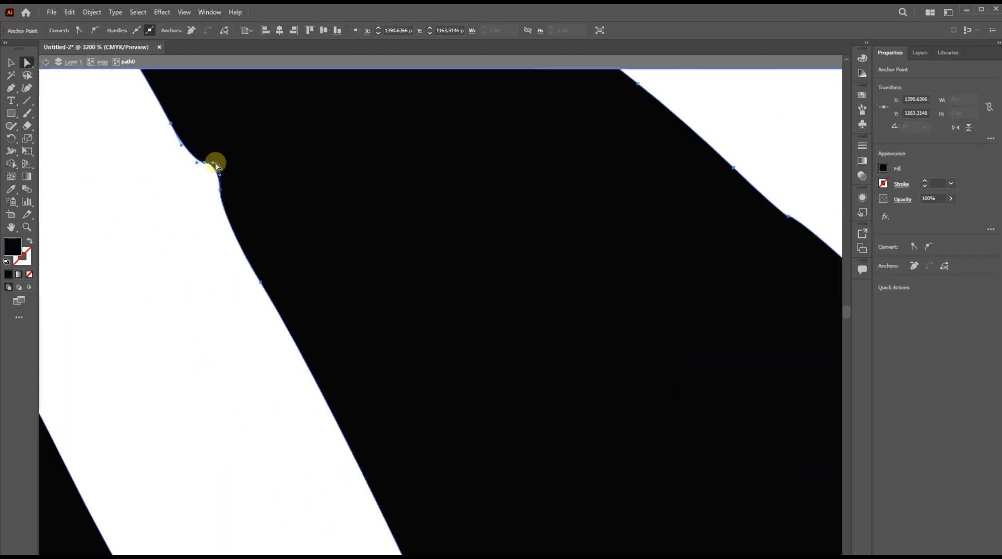
mouse_move(216, 166)
mouse_down()
mouse_move(202, 175)
mouse_move(207, 188)
mouse_move(201, 174)
mouse_up()
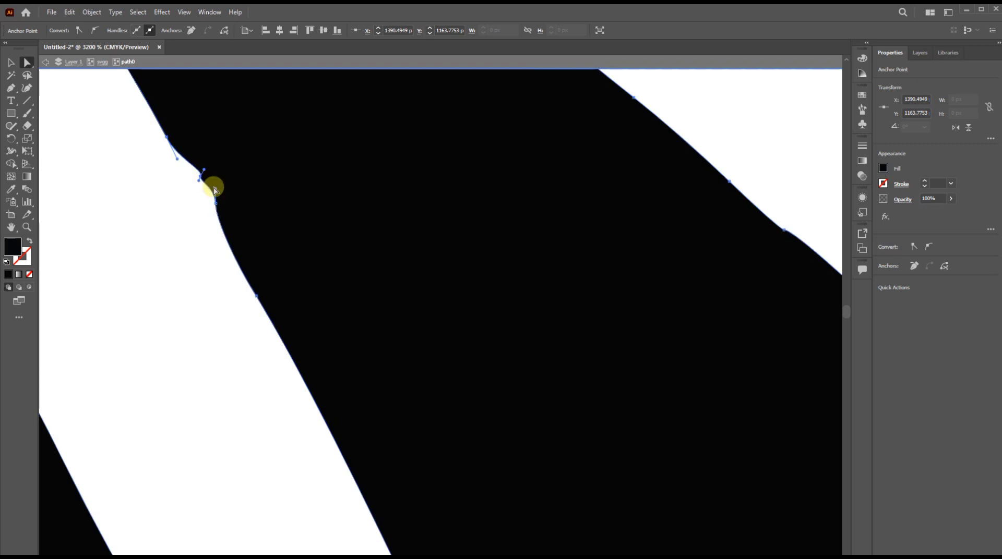
click(215, 192)
click(201, 175)
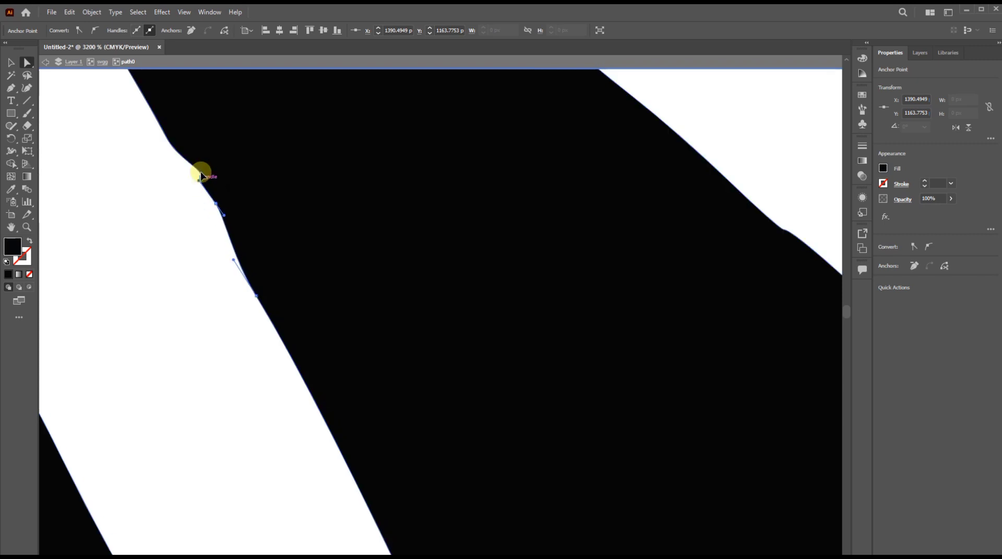
mouse_move(203, 183)
mouse_down()
mouse_move(201, 199)
mouse_move(197, 168)
mouse_move(201, 184)
mouse_up()
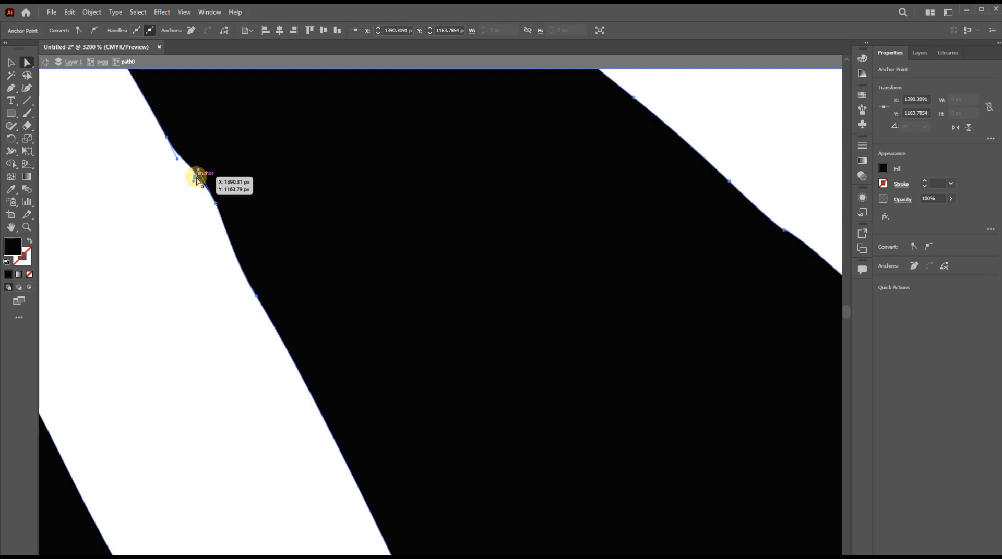
Step: Try to delete the adjusted anchor point on the sliver's inner edge, undo the deletion and deselect the path
key(Delete)
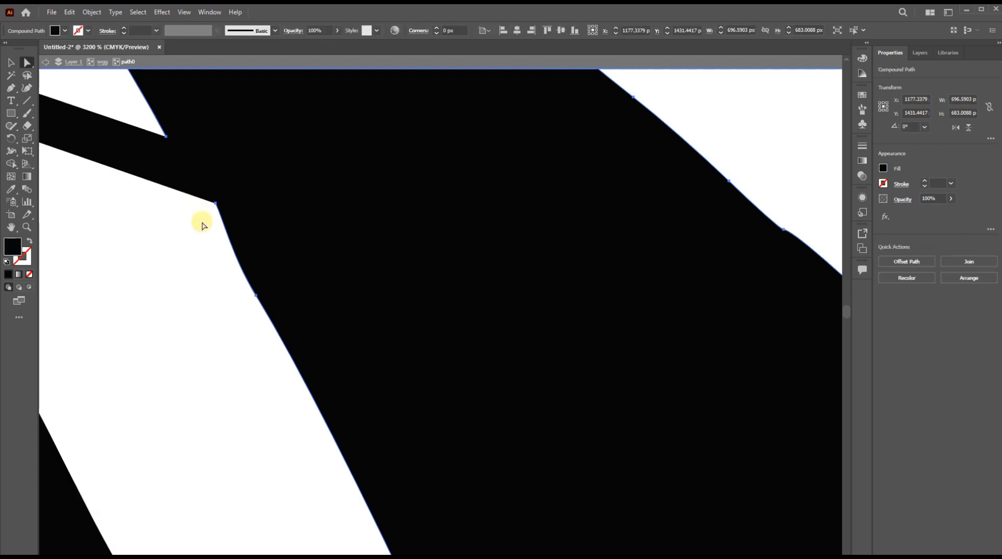
key(ctrl+z)
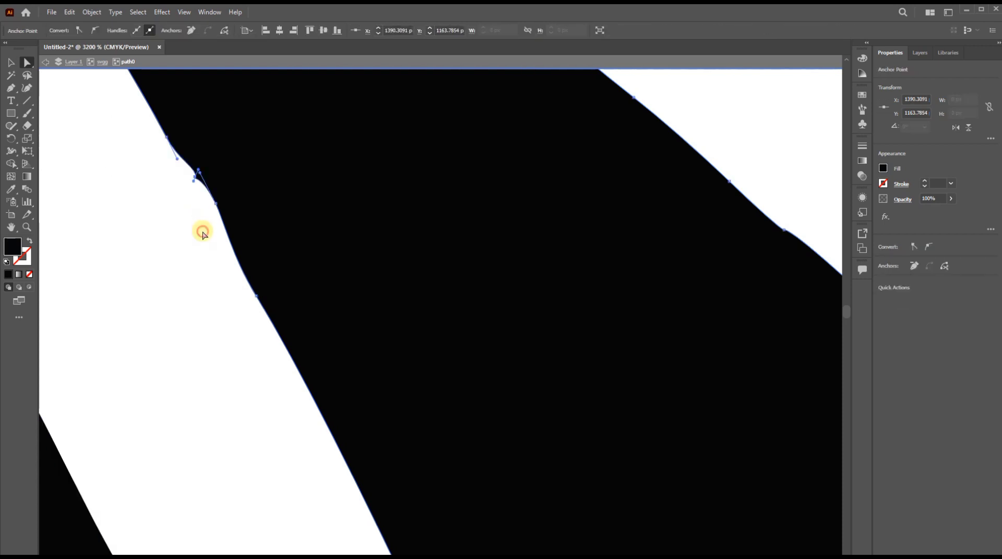
click(202, 234)
Step: Examine the reshaped sliver edge, the letter S and the headband's outer edge, and check the logo as a whole
scroll(223, 279, up, 3)
scroll(223, 280, down, 4)
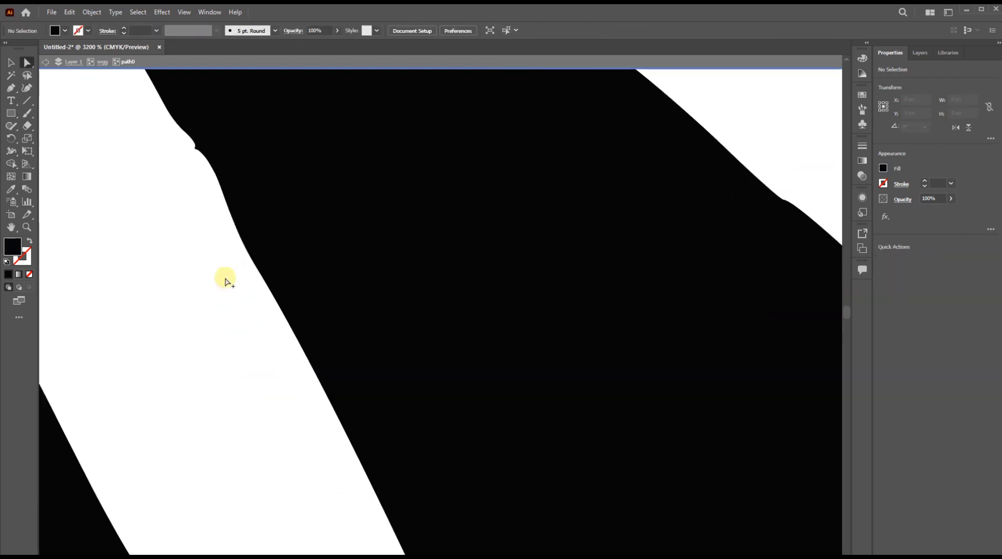
alt+scroll(224, 276, down, 15)
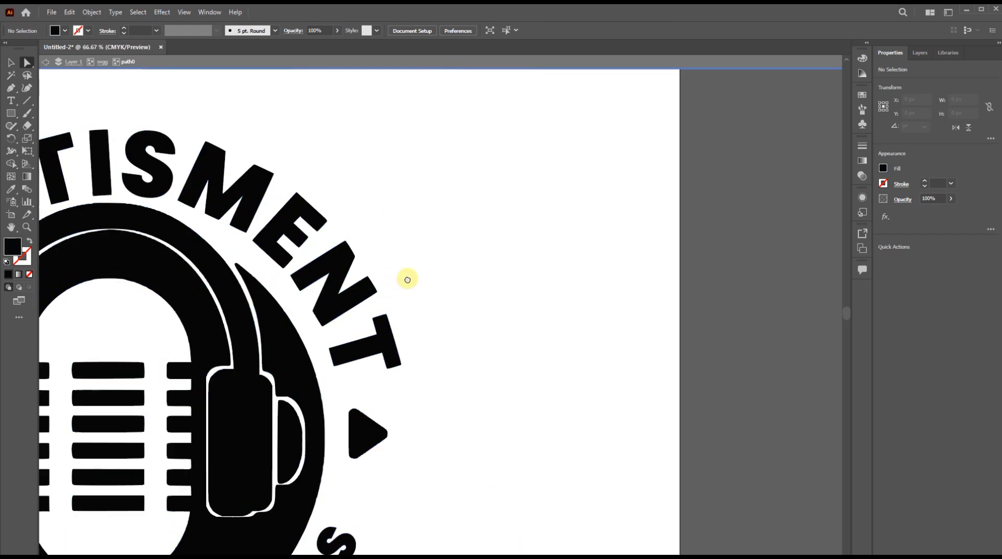
alt+scroll(313, 197, down, 2)
alt+scroll(272, 138, up, 6)
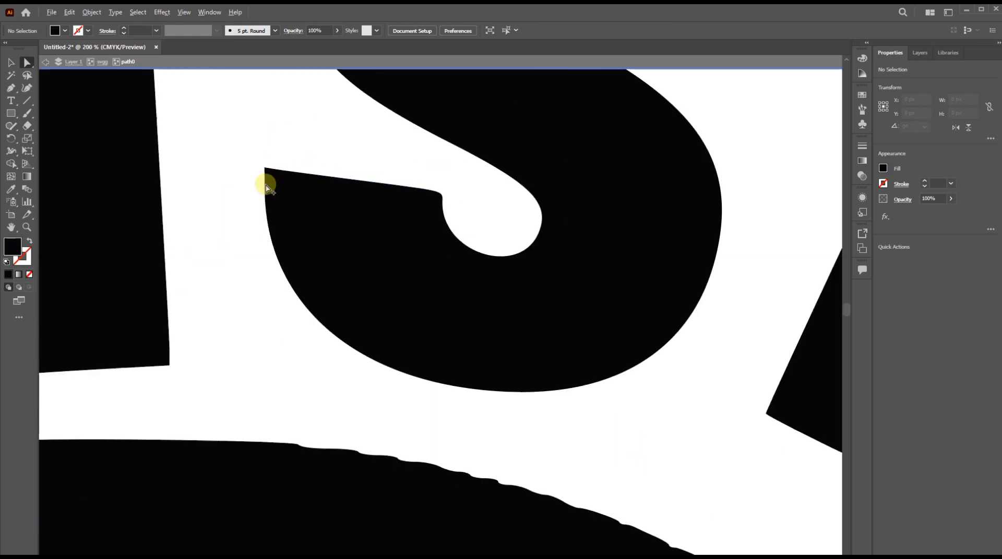
alt+scroll(266, 186, down, 4)
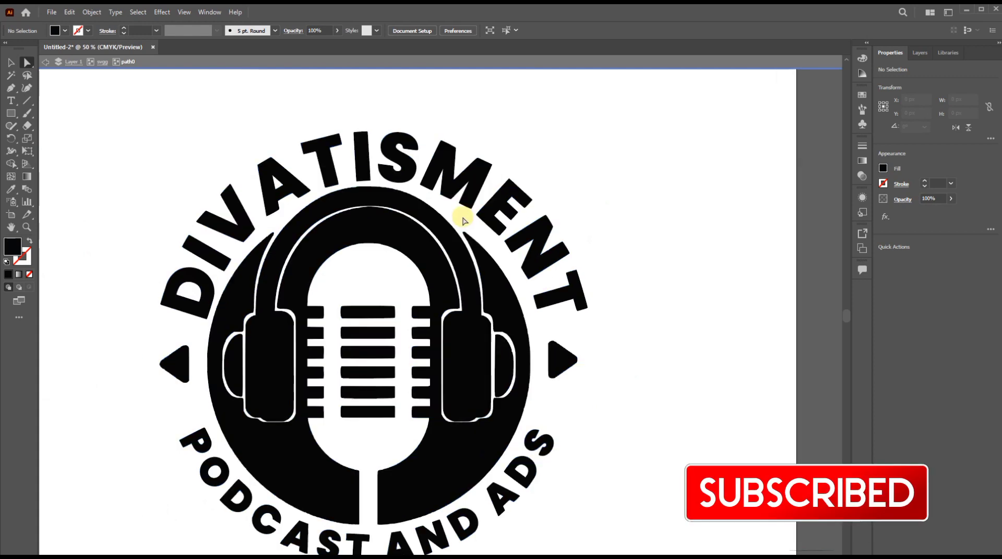
Step: Examine the traced edges of the headband, ear cups and microphone at several magnifications, and check the logo as a whole
alt+scroll(491, 261, down, 3)
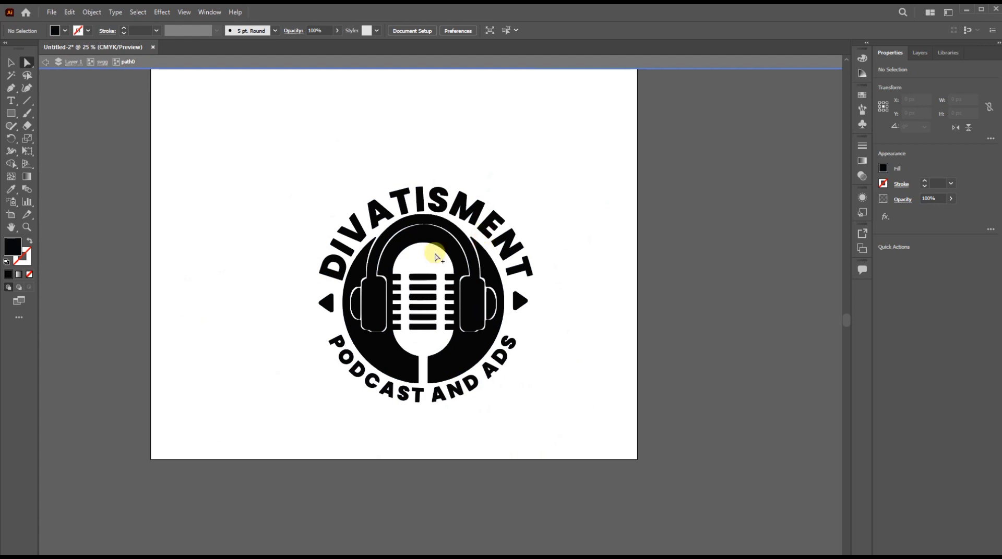
alt+scroll(435, 256, up, 6)
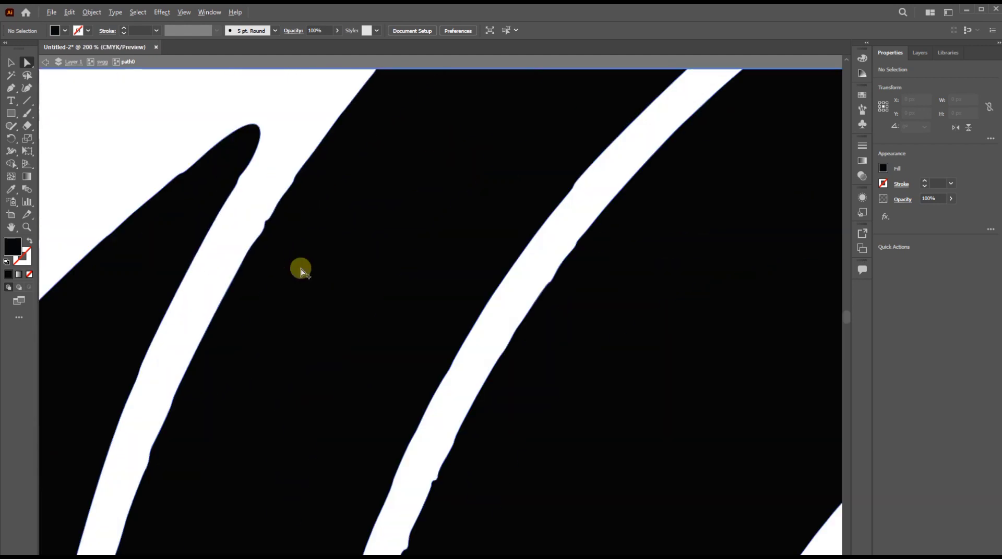
alt+scroll(287, 260, down, 3)
alt+scroll(293, 308, up, 4)
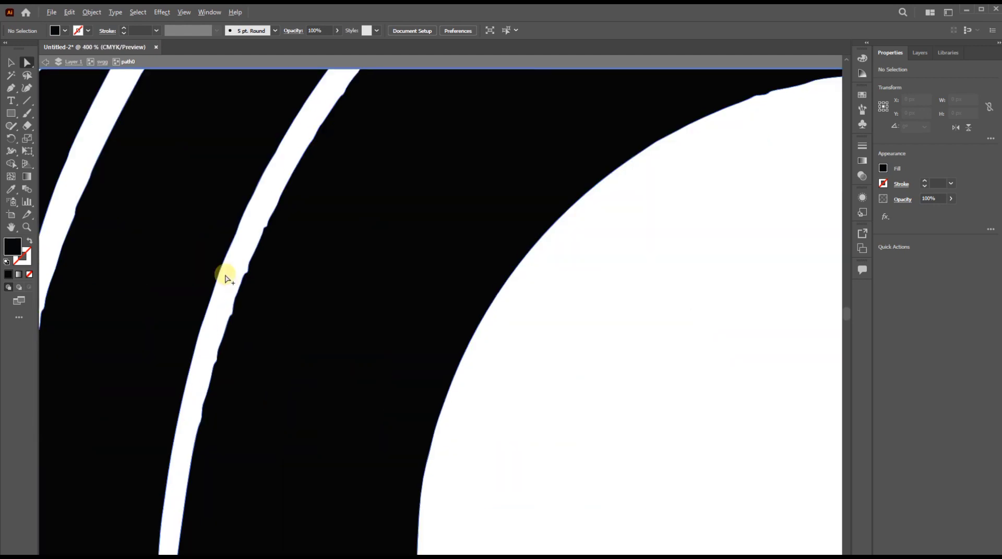
alt+scroll(227, 276, up, 2)
alt+scroll(234, 275, down, 9)
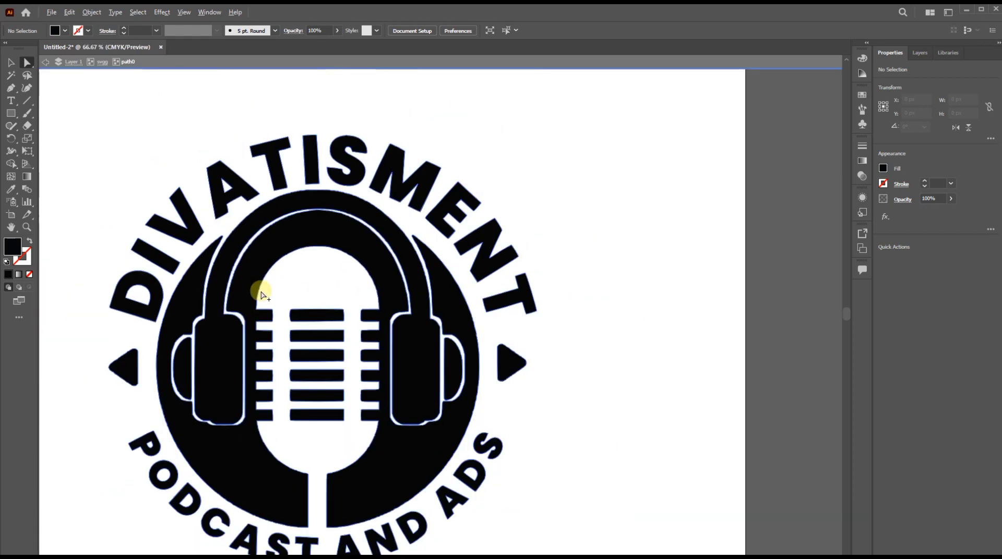
alt+scroll(420, 305, up, 3)
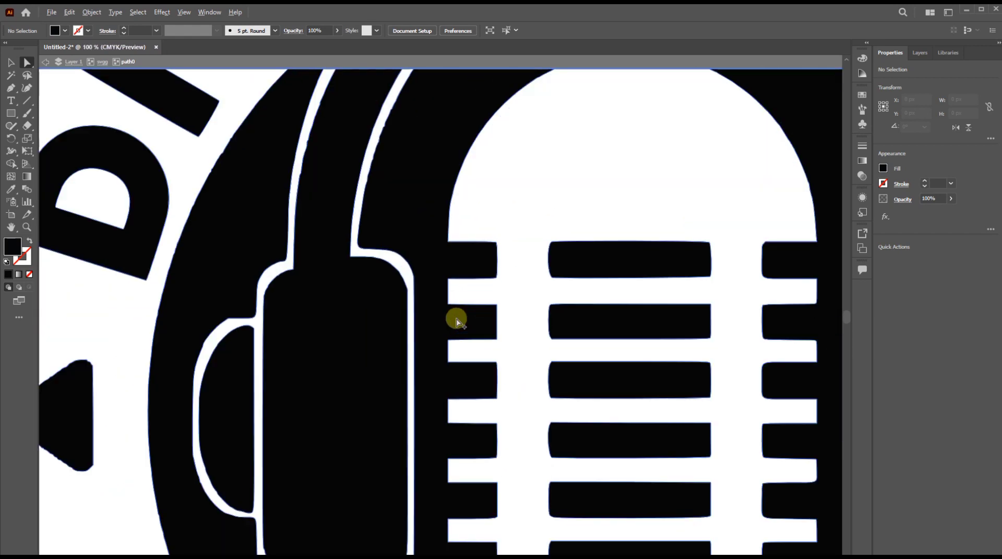
alt+scroll(455, 320, down, 5)
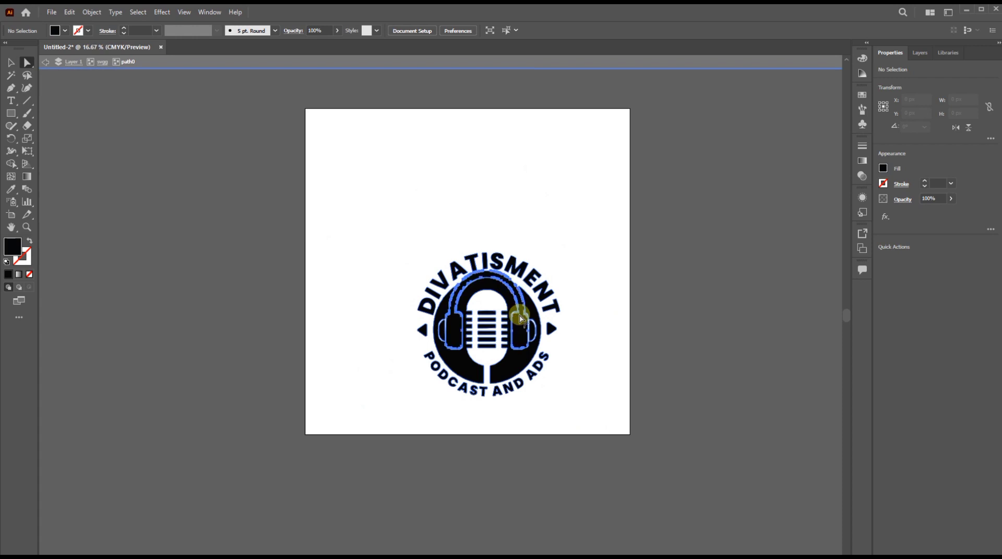
Step: Exit isolation mode and move the whole logo group up on the artboard with the Selection tool
click(502, 319)
click(570, 215)
click(11, 63)
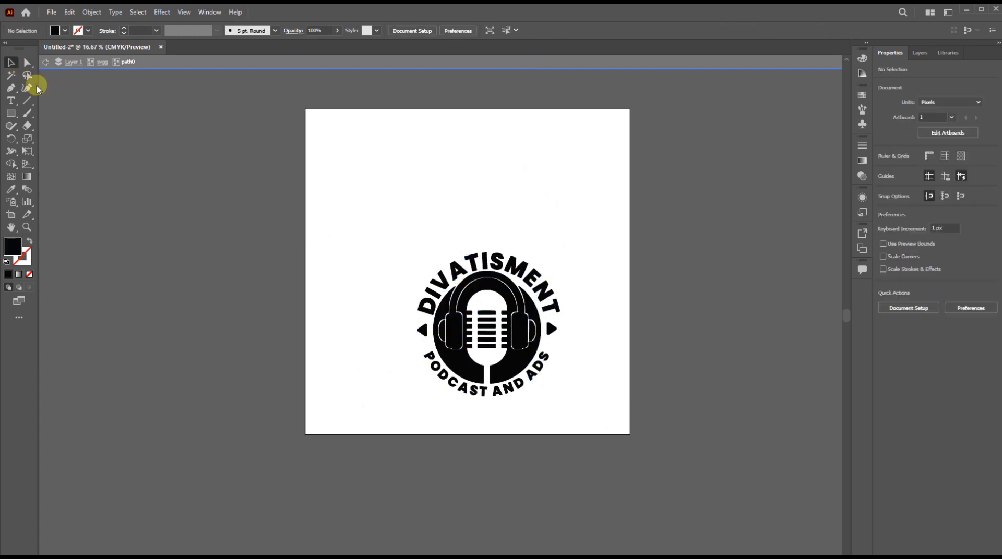
click(50, 63)
drag(483, 292, 480, 250)
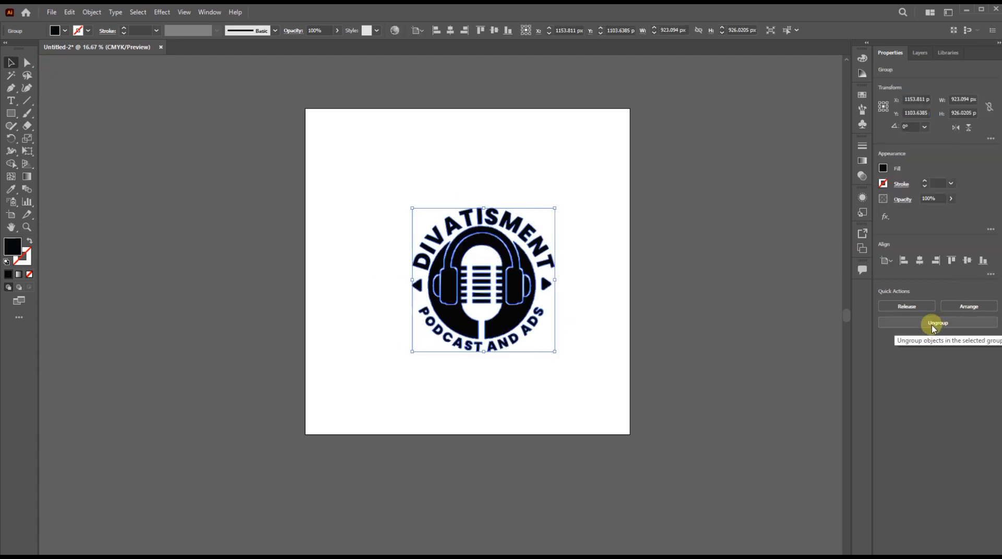
Step: Ungroup the logo, shift it slightly down and left, and release its compound path into separate paths
click(933, 326)
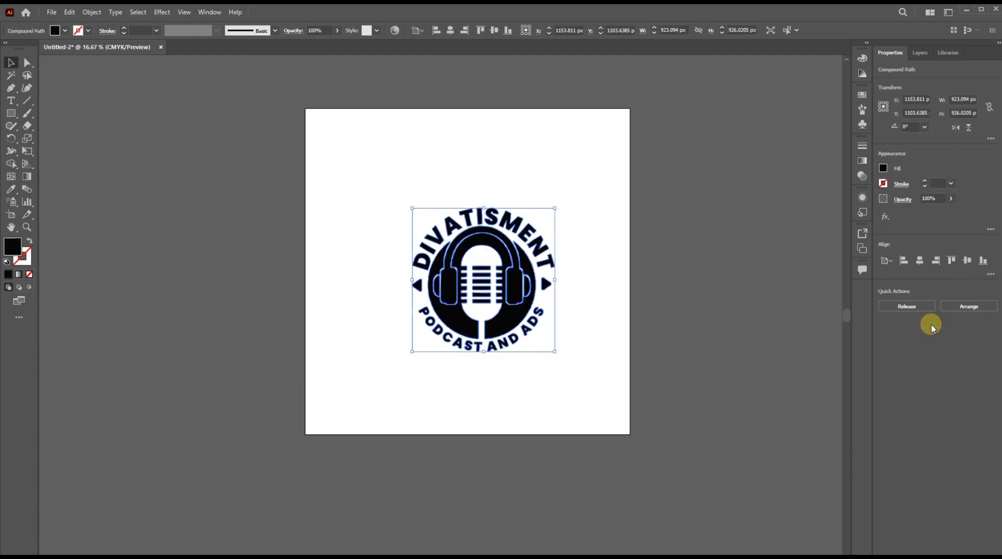
click(537, 385)
mouse_move(516, 318)
mouse_down()
mouse_move(549, 319)
mouse_move(505, 323)
mouse_up()
click(897, 307)
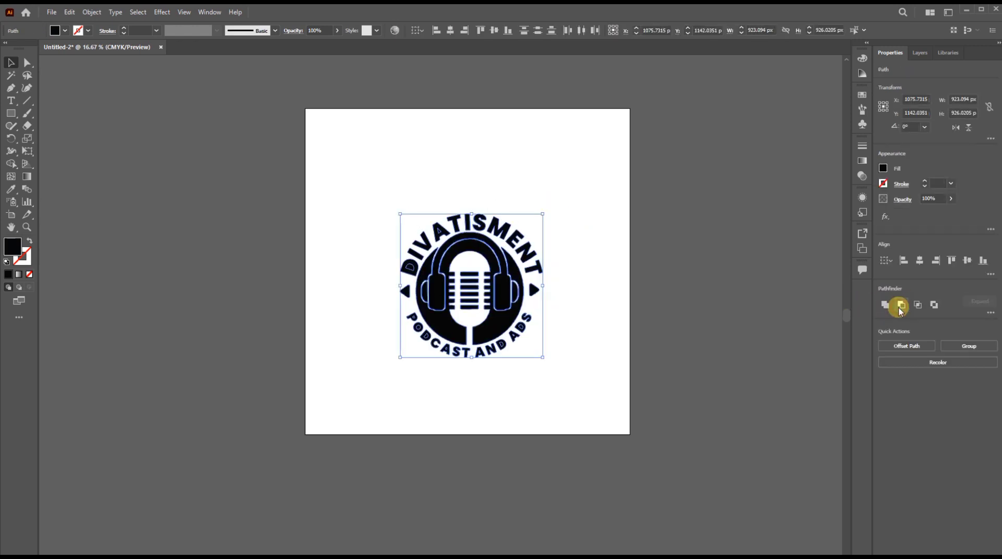
click(522, 365)
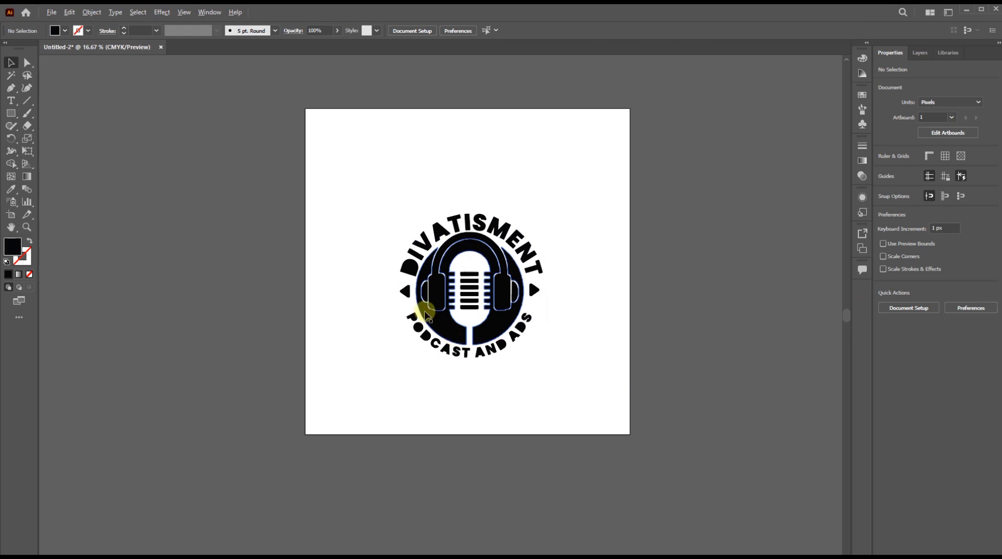
Step: Pull the headphones shape and the letter N out of the logo onto the empty upper-right area of the artboard
scroll(440, 325, up, 3)
scroll(452, 264, up, 2)
scroll(452, 264, down, 5)
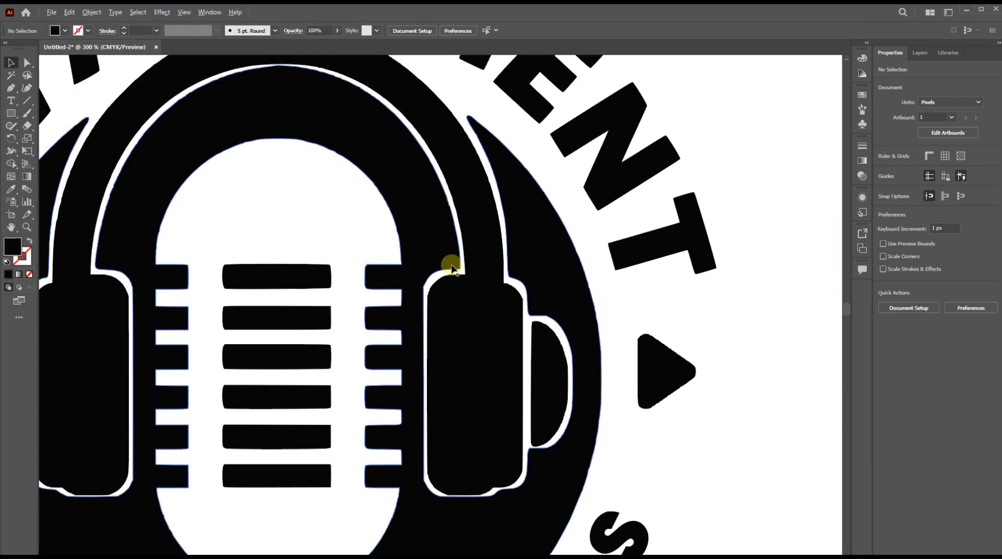
drag(466, 271, 543, 151)
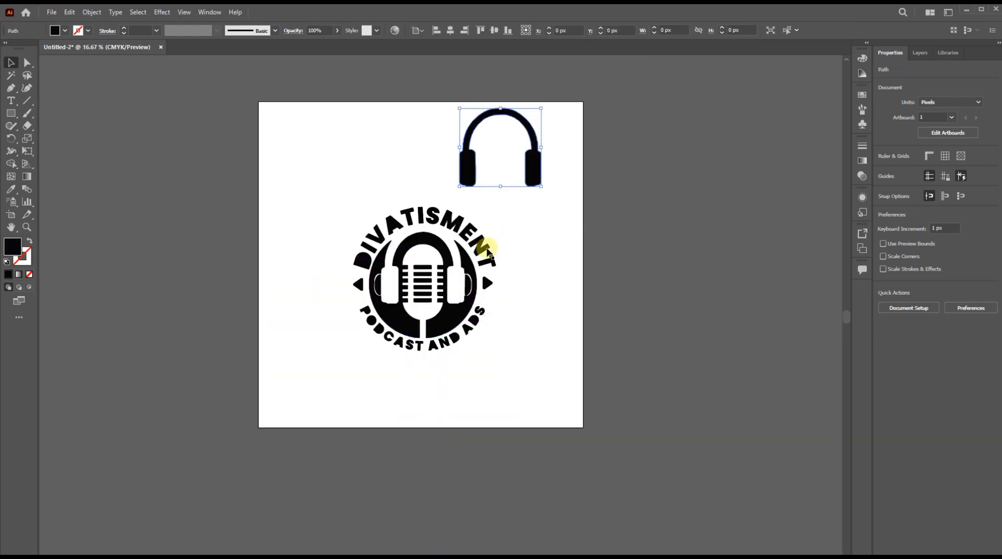
drag(483, 253, 565, 232)
scroll(486, 201, up, 1)
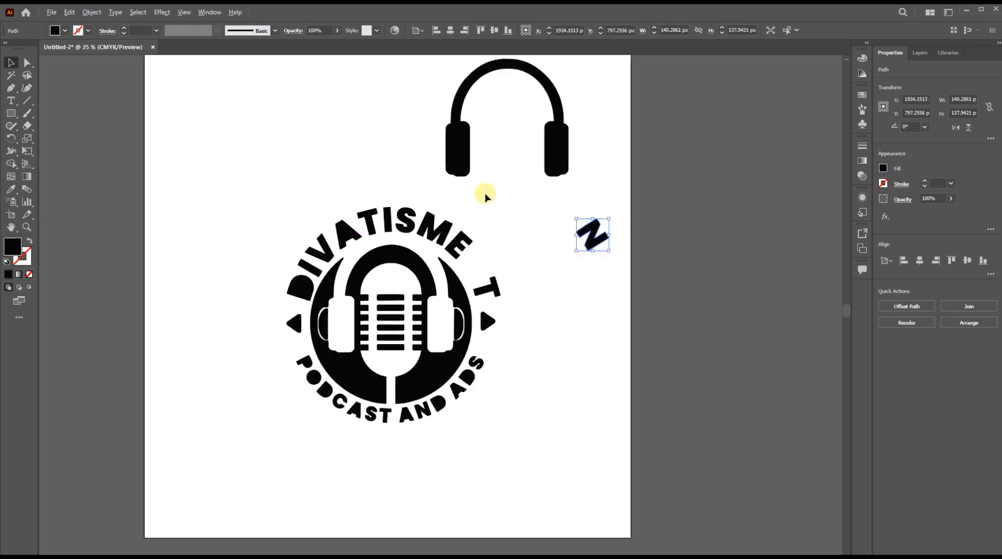
Step: Try to stretch the bottom of the separated headphones' left ear cup by moving a lower anchor point, and deselect the path
drag(408, 155, 587, 185)
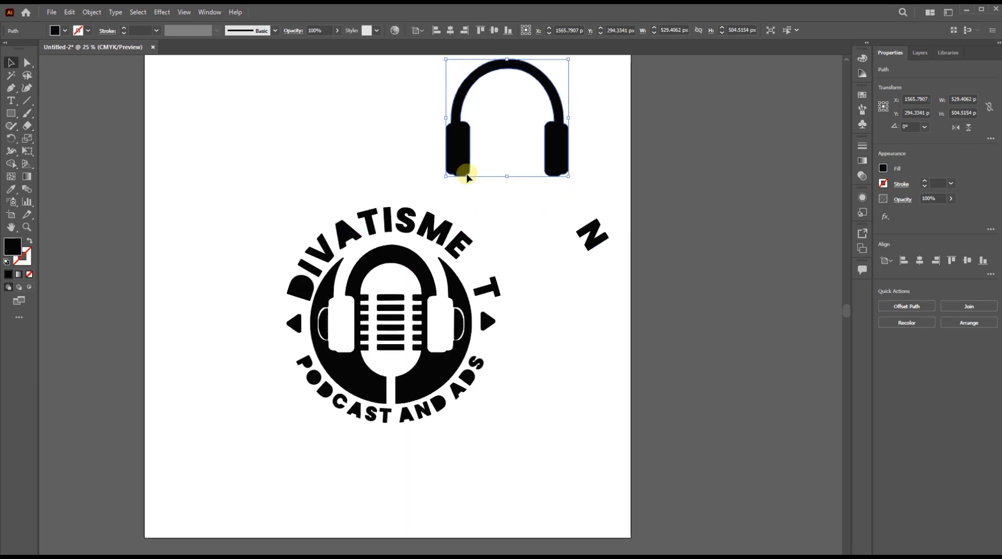
click(26, 63)
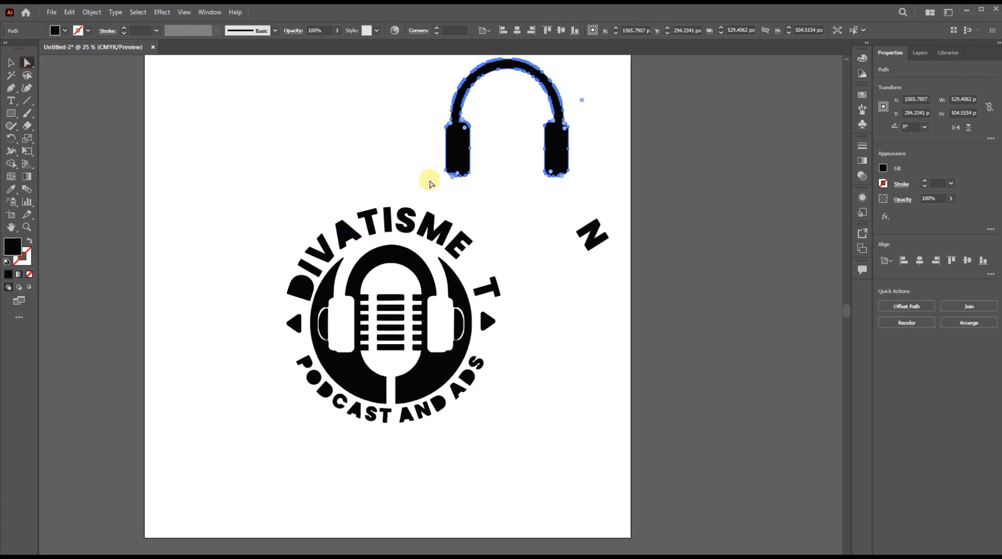
drag(429, 155, 464, 209)
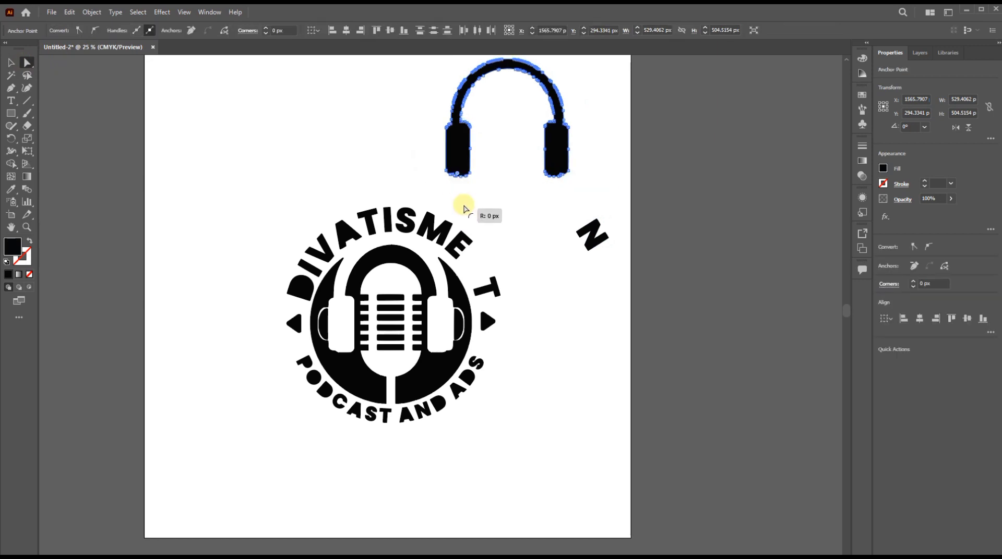
click(458, 179)
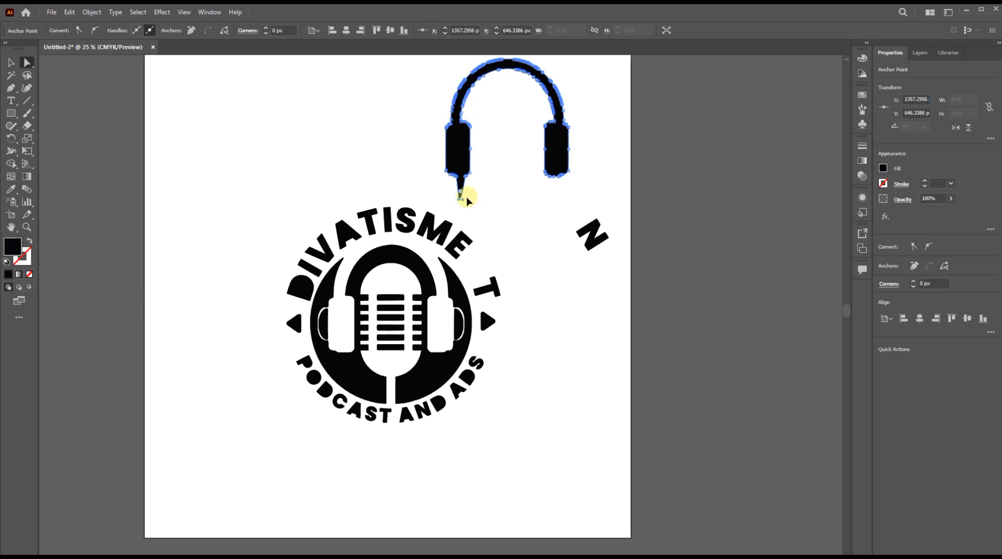
click(11, 62)
click(367, 186)
scroll(506, 188, up, 1)
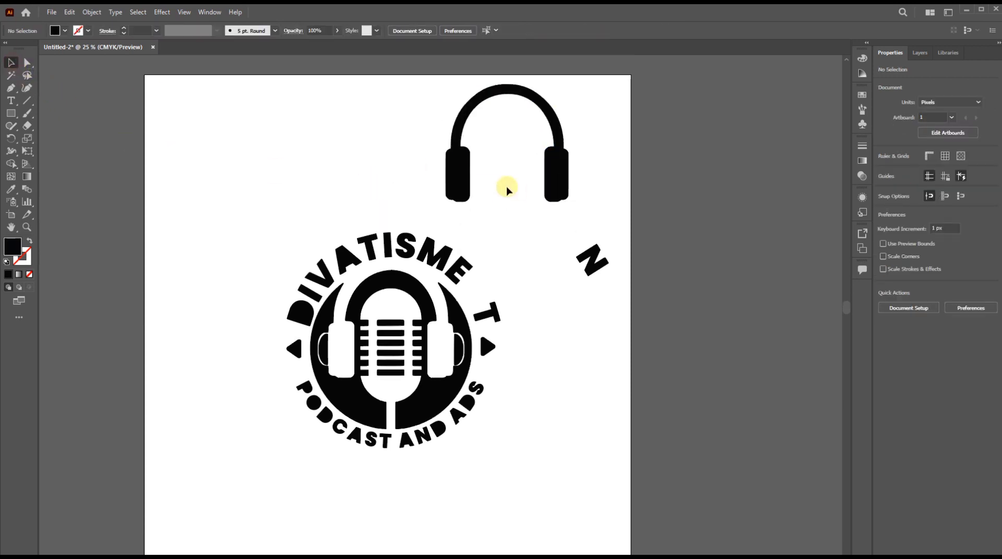
Step: Lengthen the left ear cup of the separated headphones downward by moving its bottom anchor points
click(458, 178)
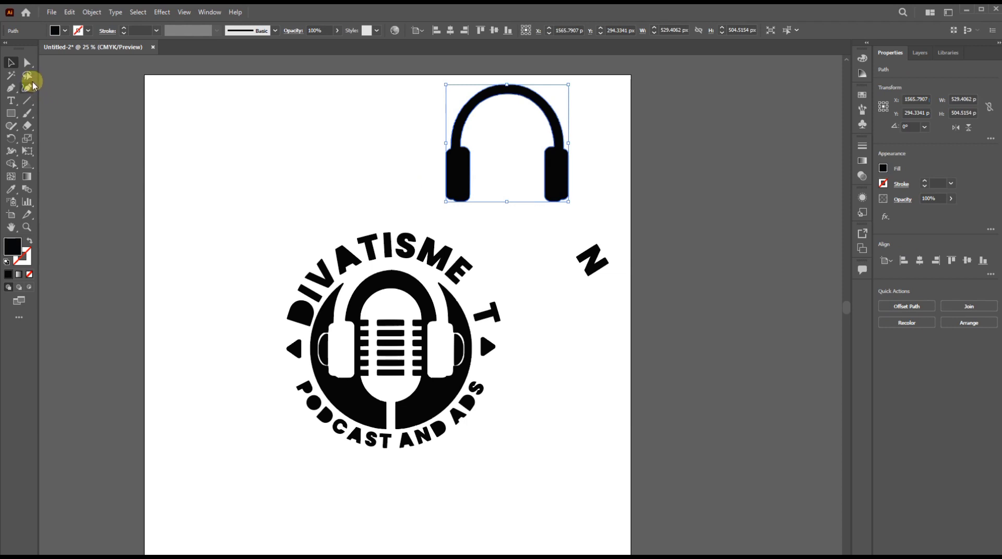
click(27, 63)
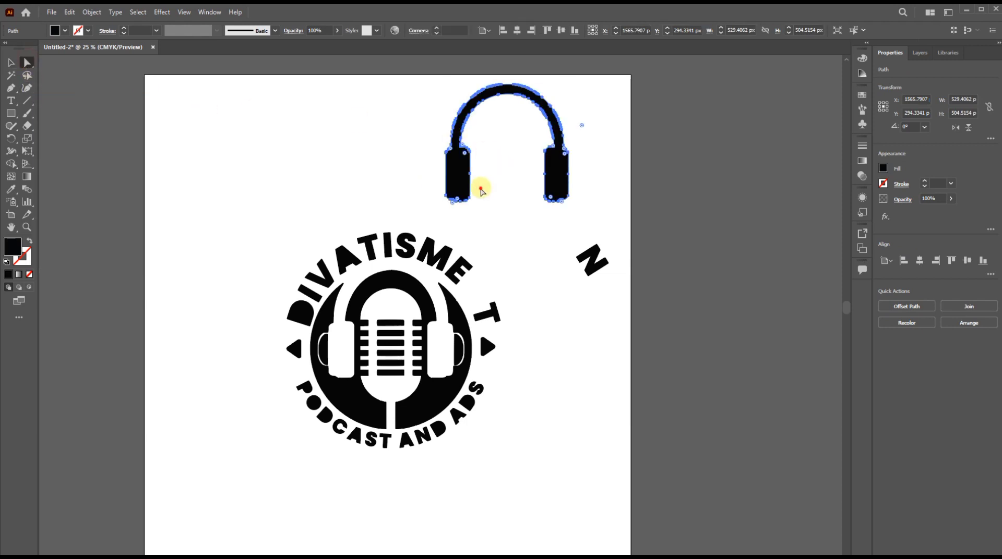
click(458, 200)
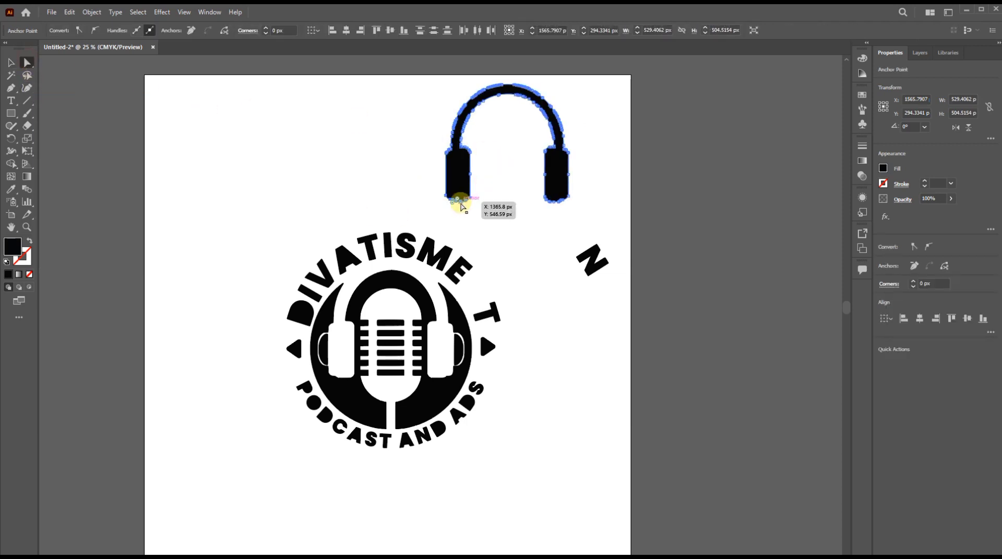
drag(460, 206, 462, 234)
click(510, 205)
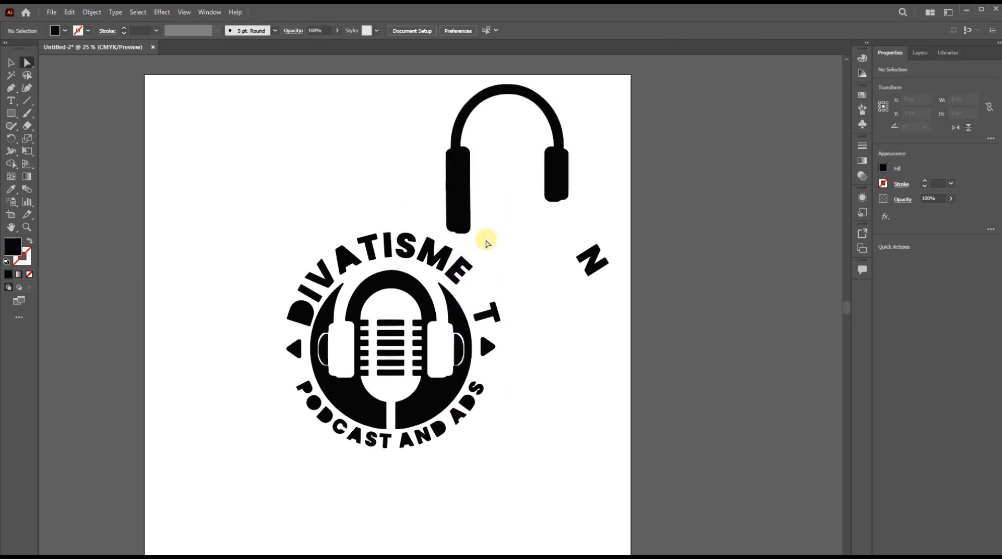
Step: Lengthen one arm of the letter T by moving its end about 9.8 px across and 42.7 px down
click(495, 316)
scroll(502, 326, up, 6)
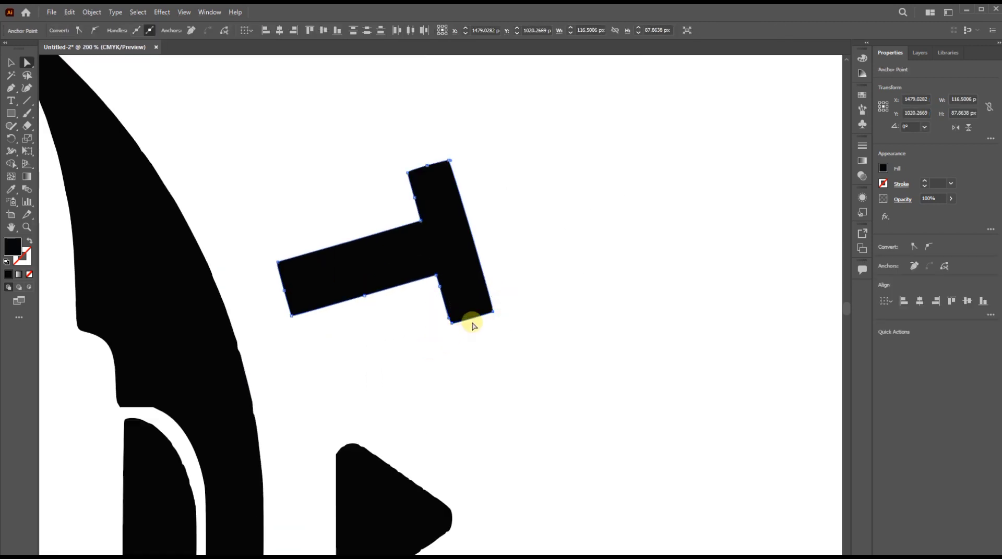
drag(472, 321, 491, 400)
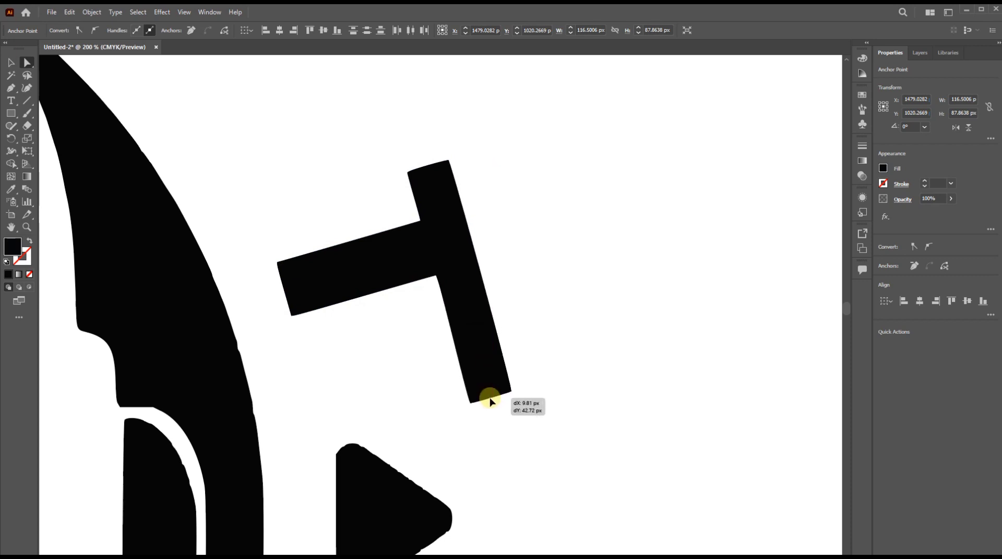
click(552, 283)
scroll(548, 284, down, 5)
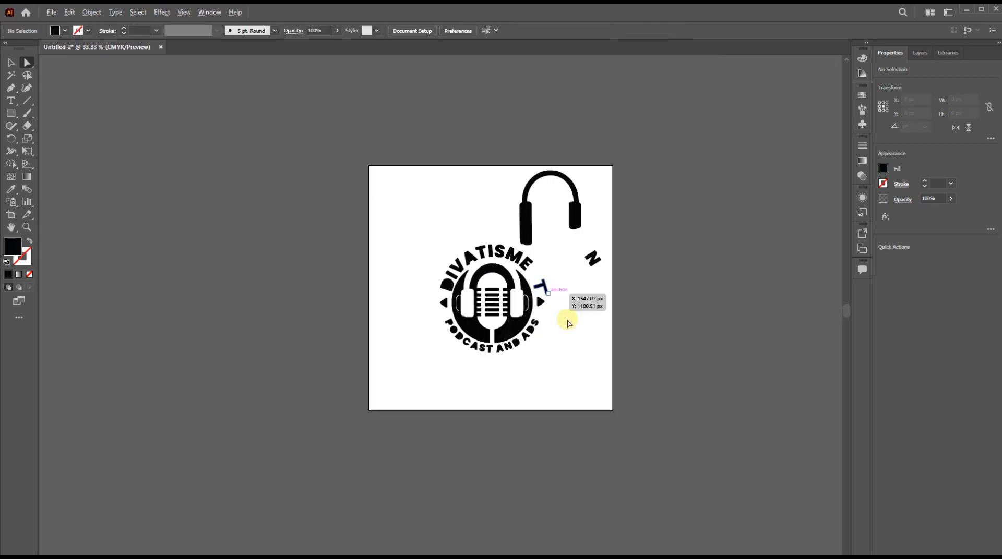
Step: Round the upper corners of the microphone's fourth central bar to about 3.33 px
scroll(519, 311, up, 5)
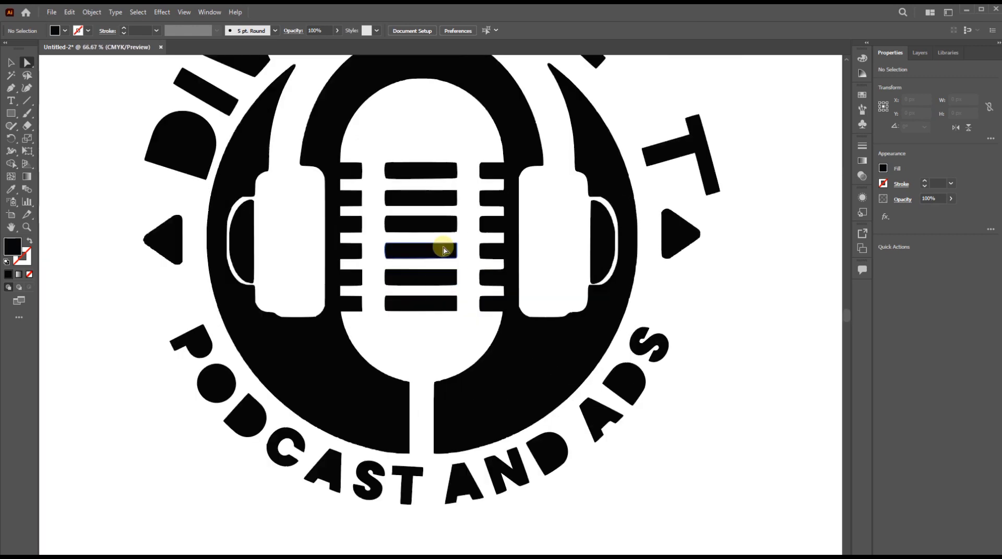
click(443, 251)
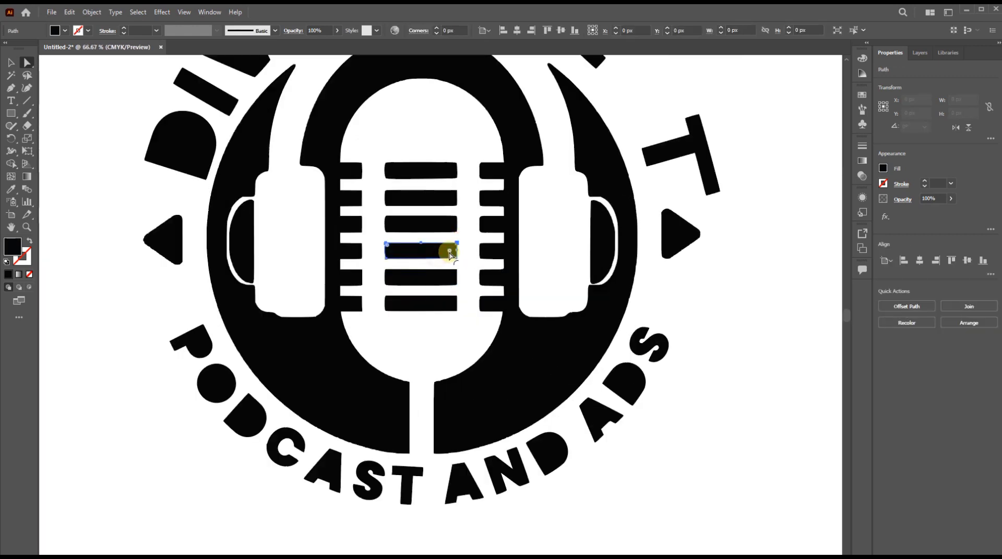
drag(447, 250, 442, 258)
scroll(440, 260, up, 3)
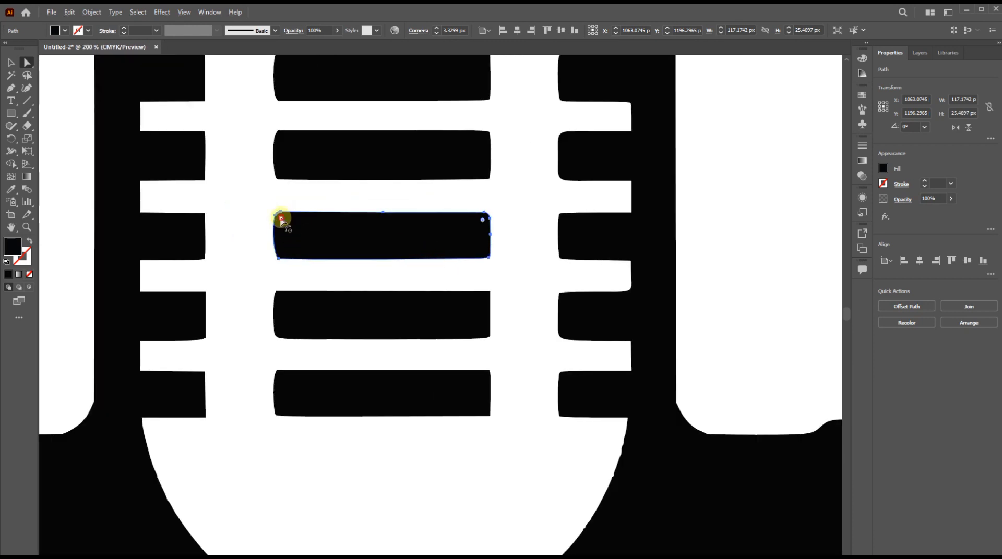
Step: Select the microphone's third central bar and examine the bar corners and the outer edge of the black circle up close
click(420, 162)
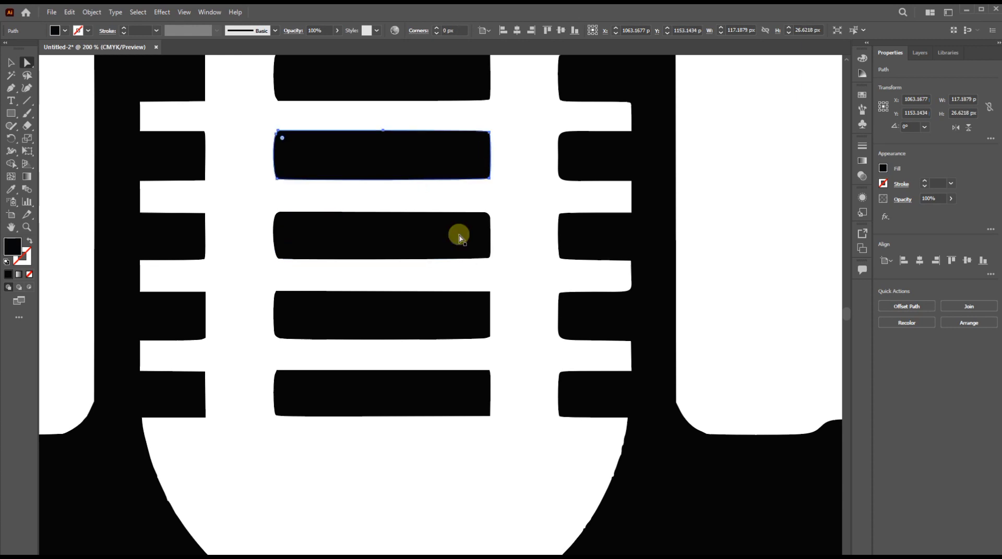
key(ctrl+plus)
key(ctrl+plus)
key(ctrl+plus)
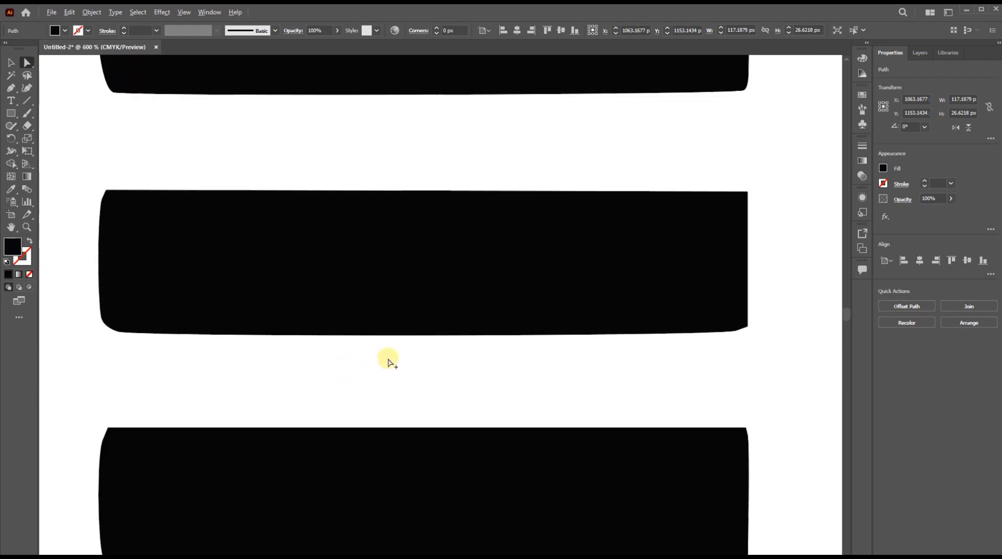
key(ctrl+minus)
key(ctrl+minus)
key(ctrl+minus)
key(ctrl+minus)
key(ctrl+minus)
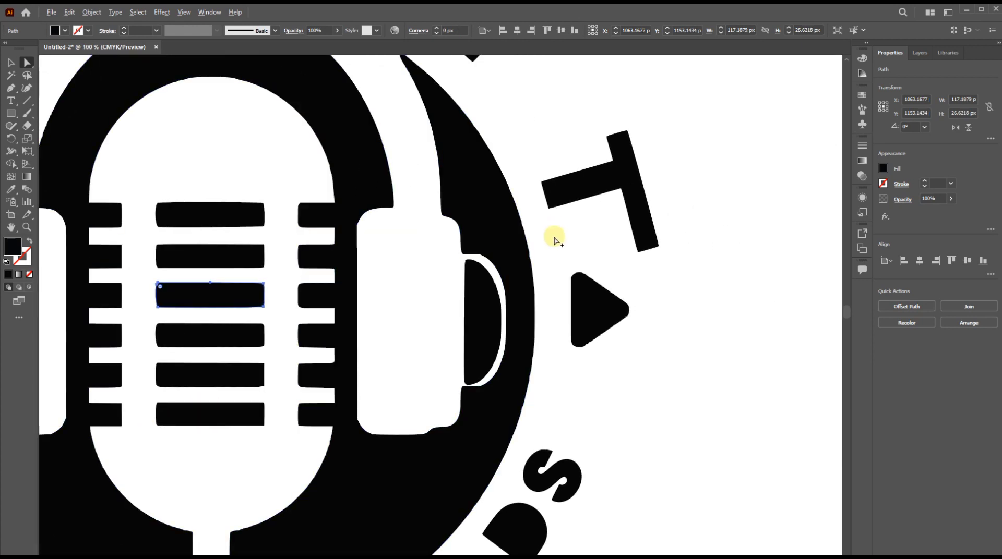
scroll(555, 240, up, 6)
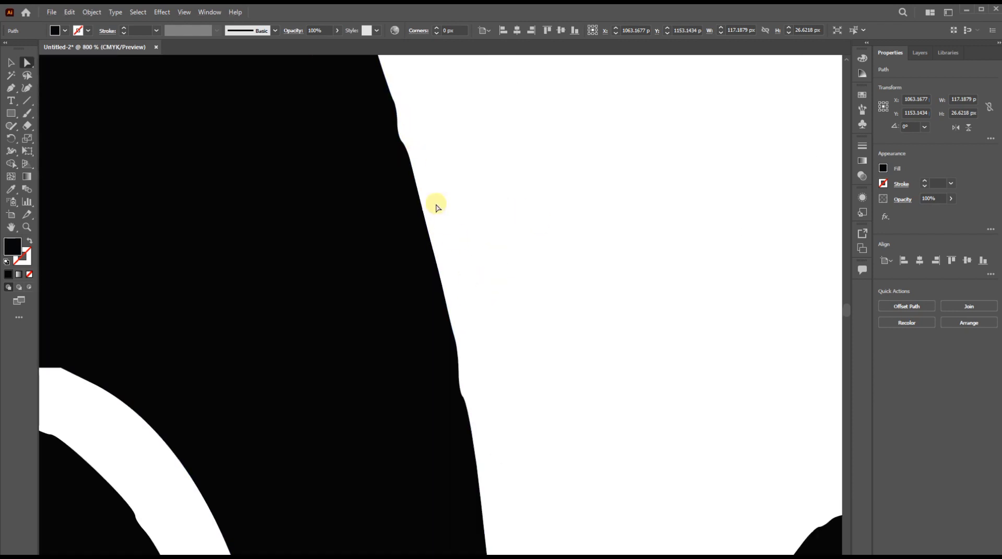
Step: Undo the shape edits and the moves of the headphones and letter N to restore the complete released logo
scroll(457, 223, down, 13)
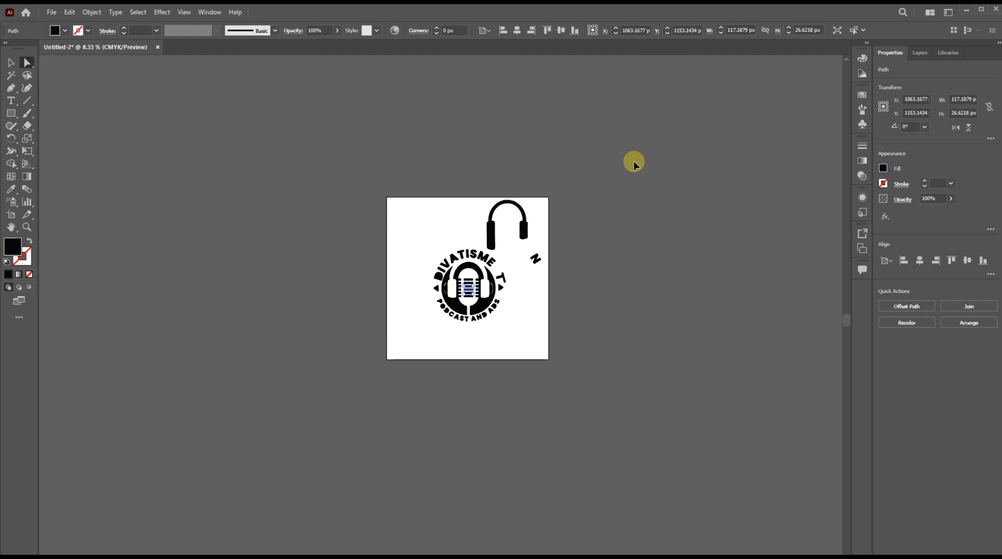
click(534, 254)
key(ctrl+z)
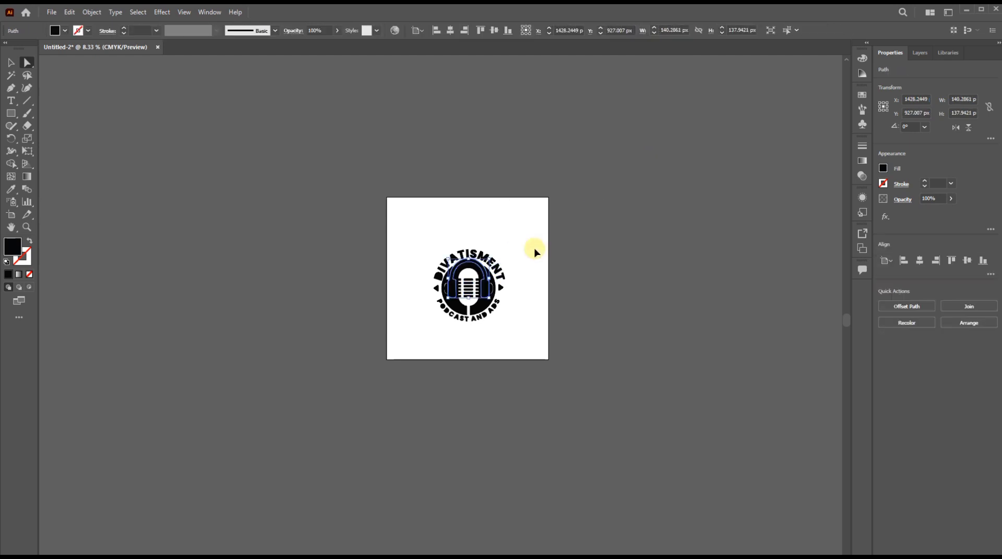
Step: Move the whole black logo to the artboard's upper-left corner and clear the selection
key(ctrl+a)
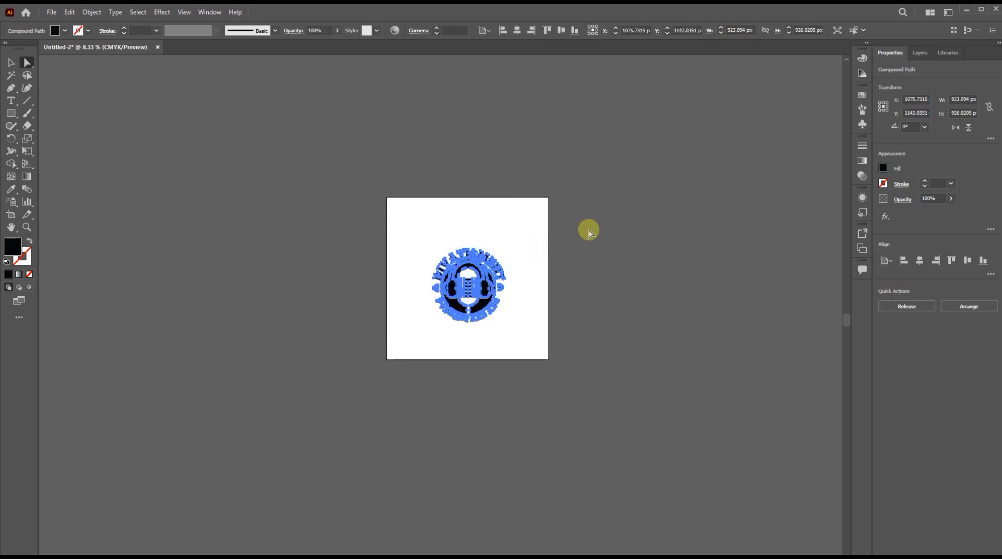
click(589, 230)
drag(358, 273, 486, 219)
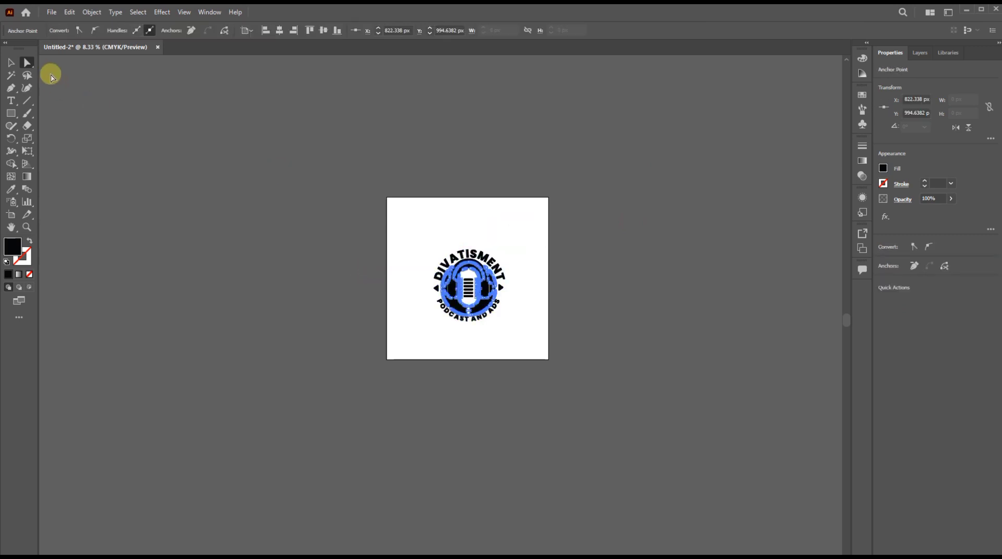
click(5, 61)
click(549, 185)
click(454, 313)
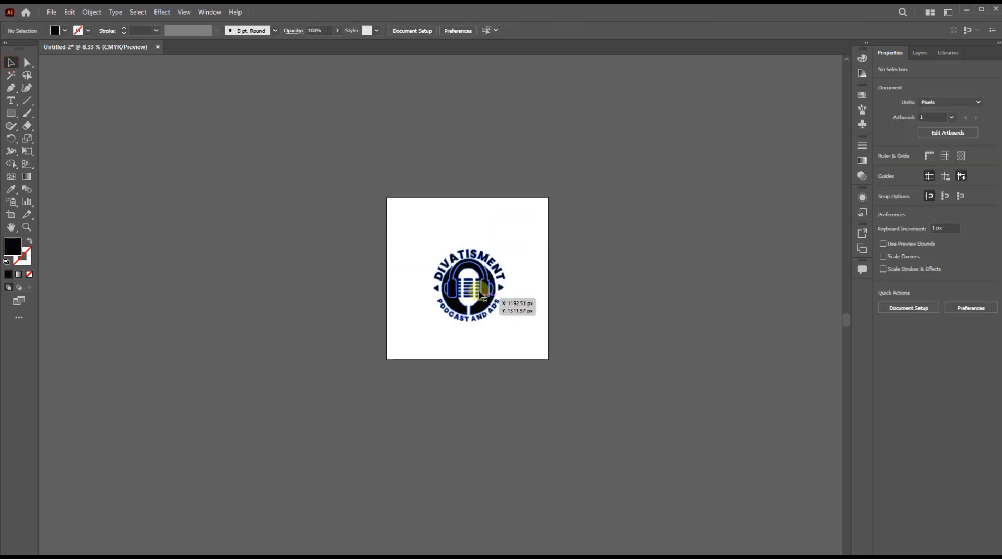
drag(474, 278, 410, 206)
click(679, 112)
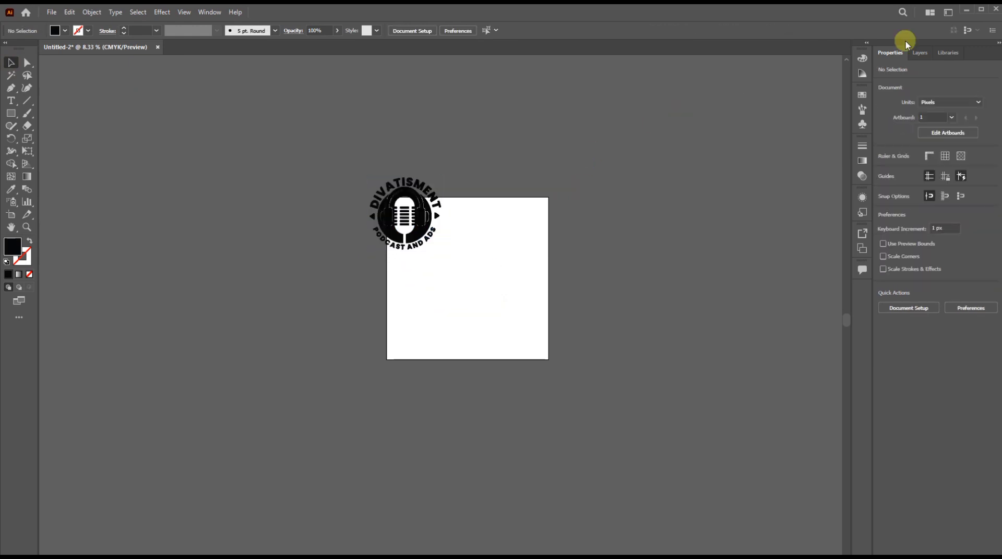
Step: Place 20230206_185451.jpg from the desktop, scaled to about 1013 px square, to the right of the artboard
click(969, 10)
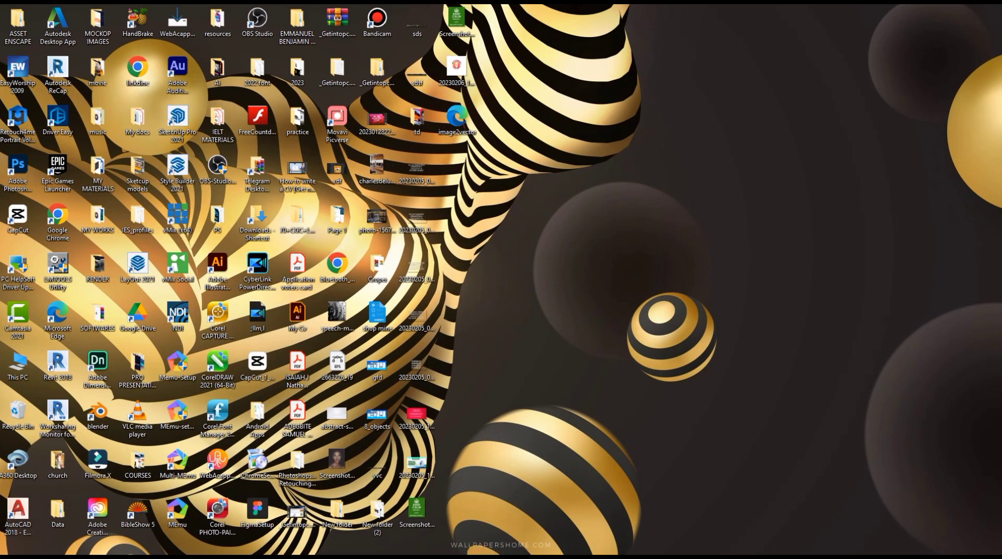
drag(501, 556, 501, 337)
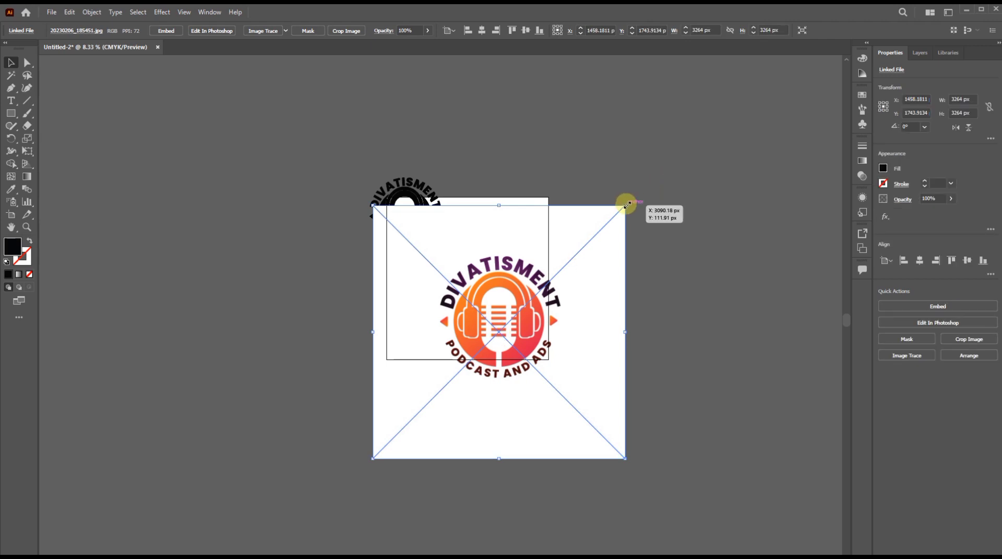
drag(626, 204, 441, 396)
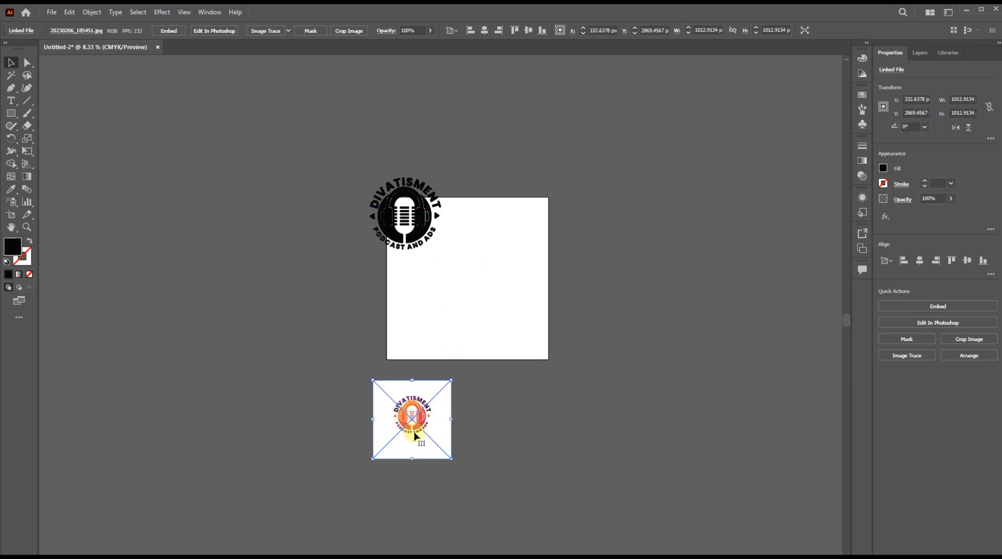
drag(416, 432, 635, 296)
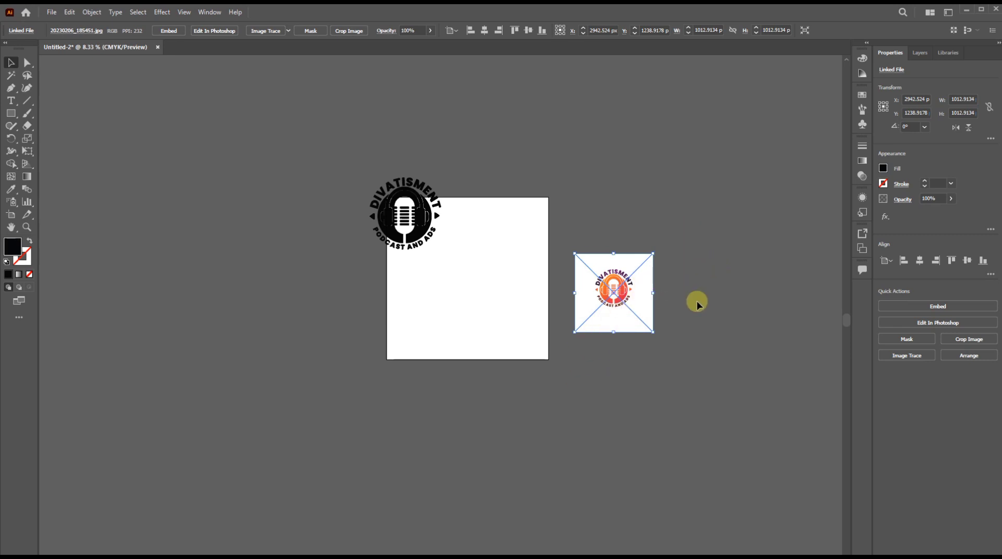
Step: Try tracing the placed logo image with the [Default] Image Trace preset, then undo the trace
scroll(697, 305, up, 3)
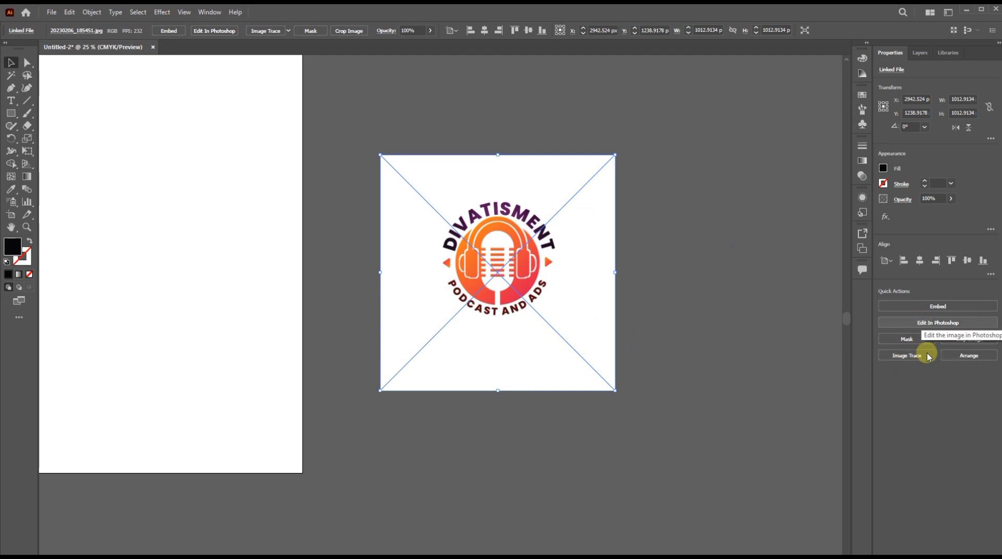
click(907, 356)
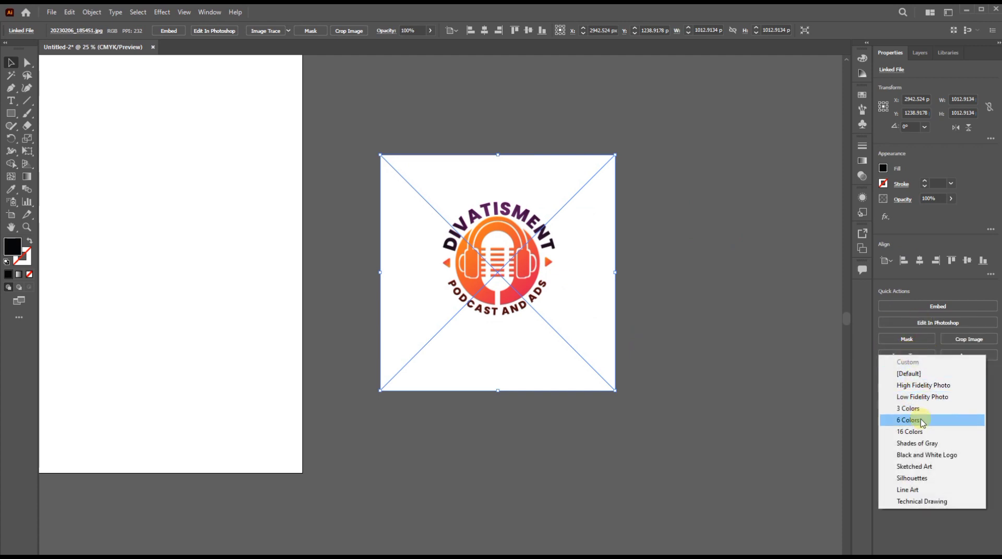
click(935, 374)
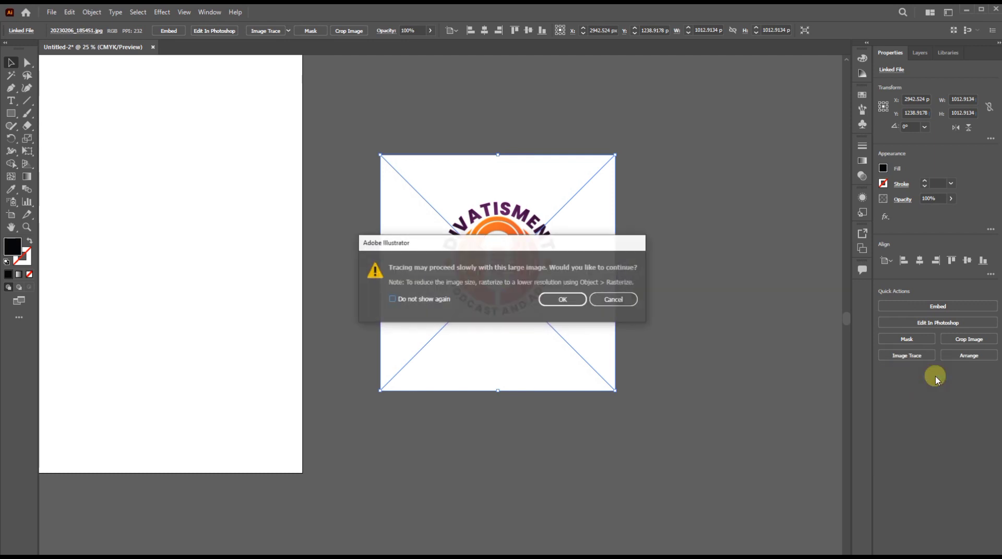
click(571, 298)
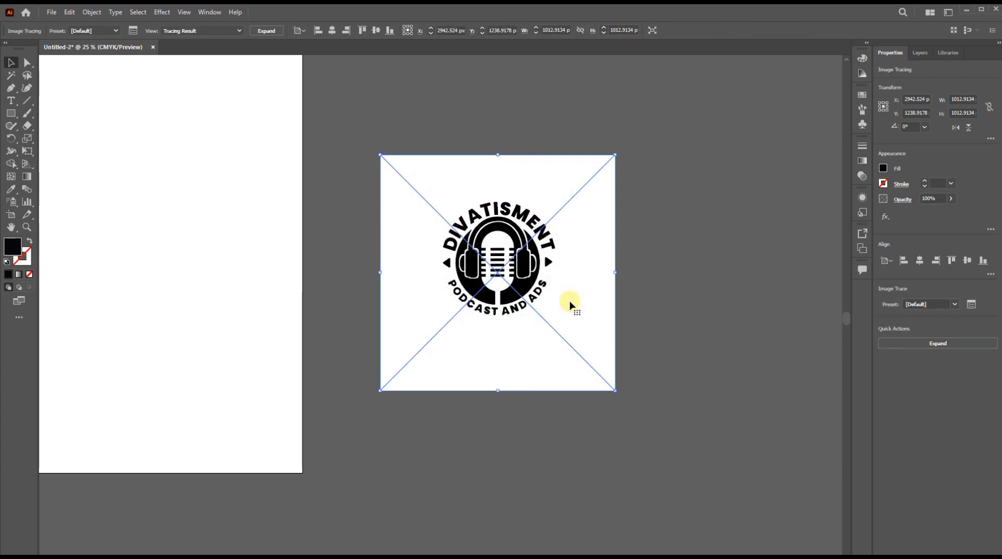
key(ctrl+z)
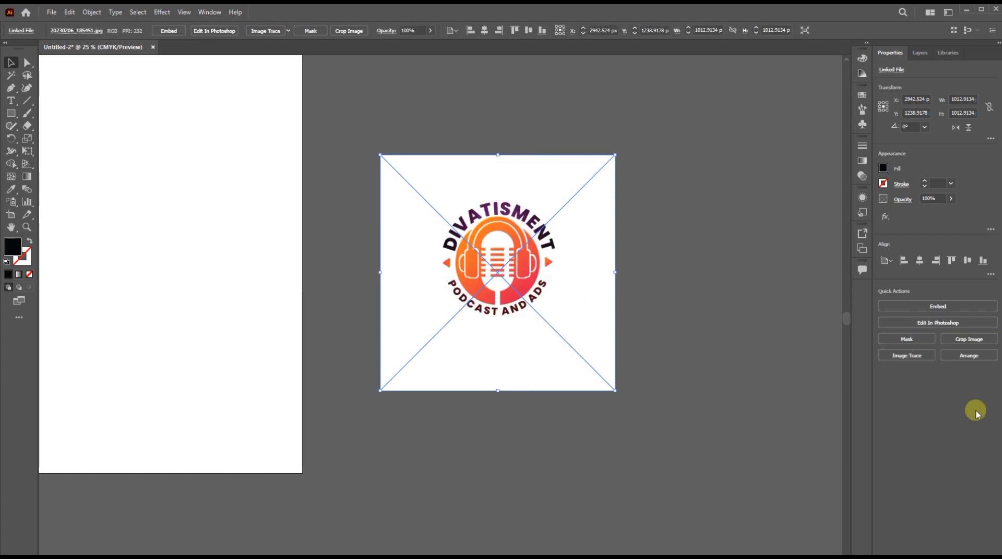
Step: Trace the placed logo image with the Black and White Logo preset, continuing despite its large size
click(917, 358)
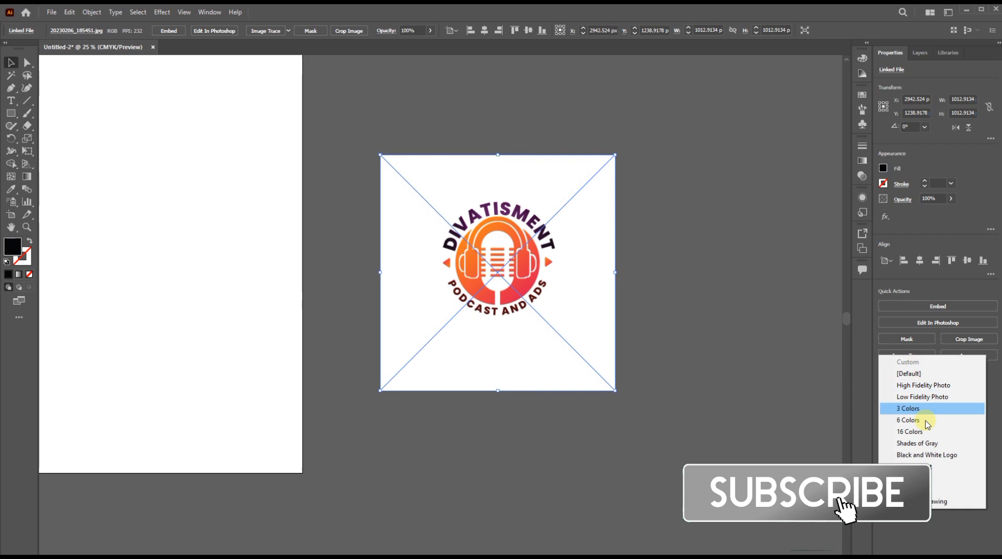
click(921, 455)
click(558, 298)
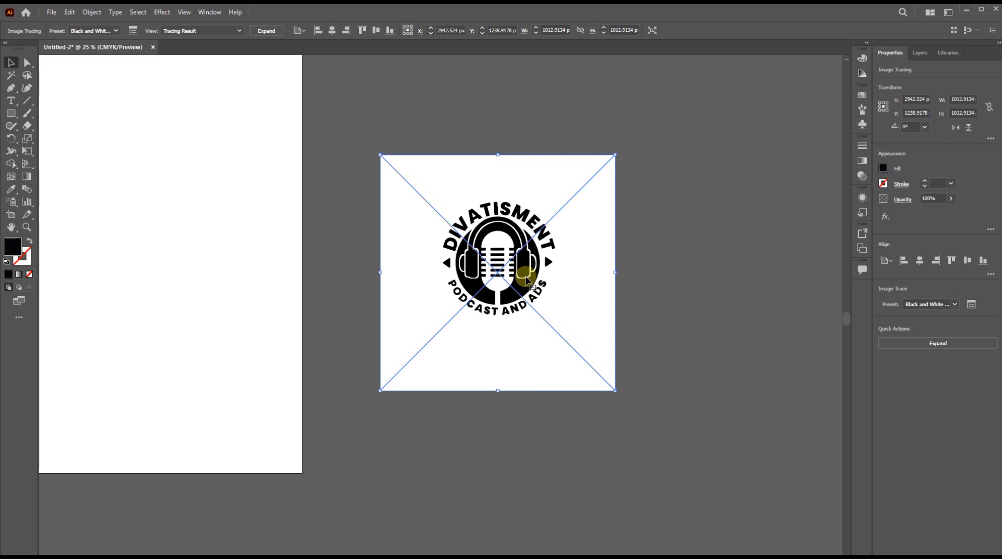
scroll(594, 298, left, 2)
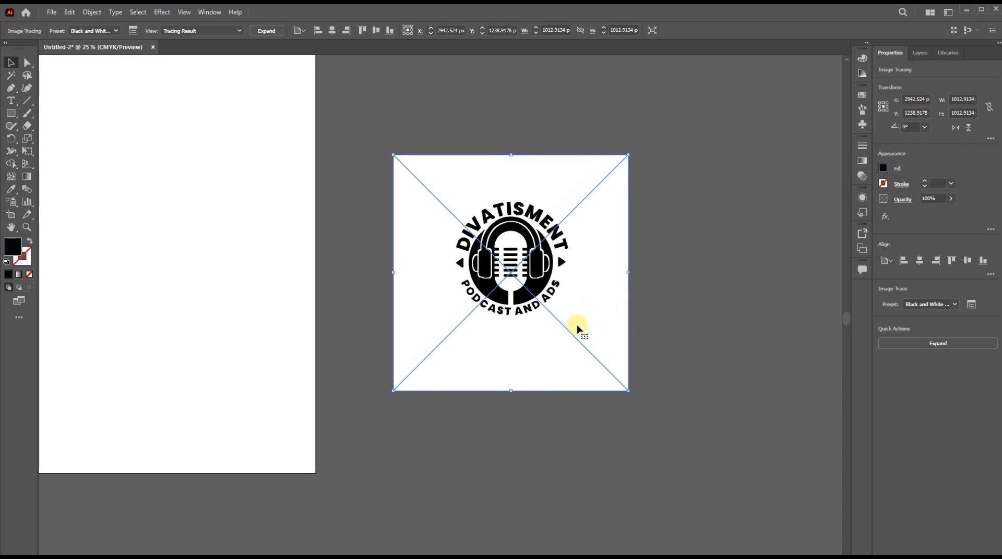
click(678, 266)
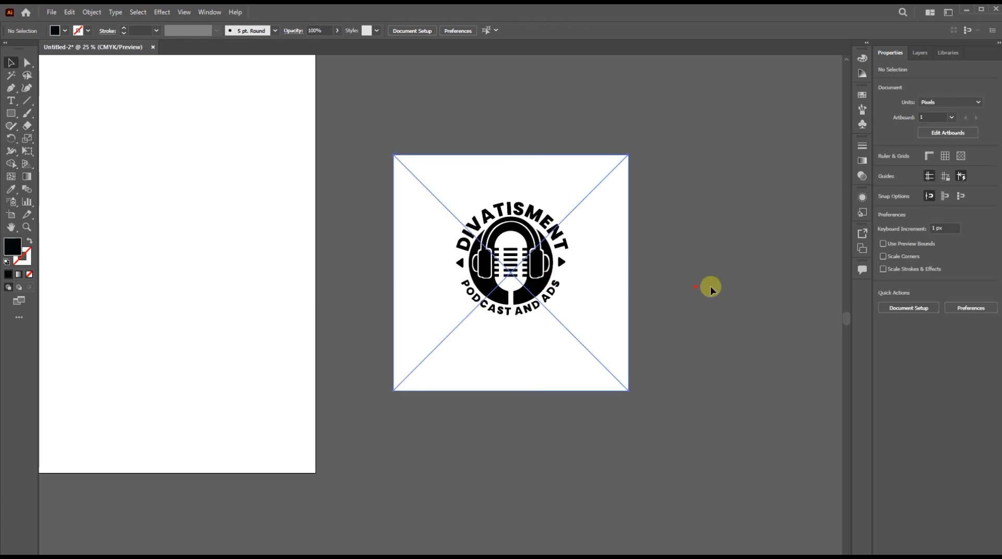
Step: Reposition the traced logo beside the artboard and expand the tracing into vector paths
mouse_move(472, 276)
mouse_down()
mouse_move(588, 302)
mouse_move(548, 268)
mouse_up()
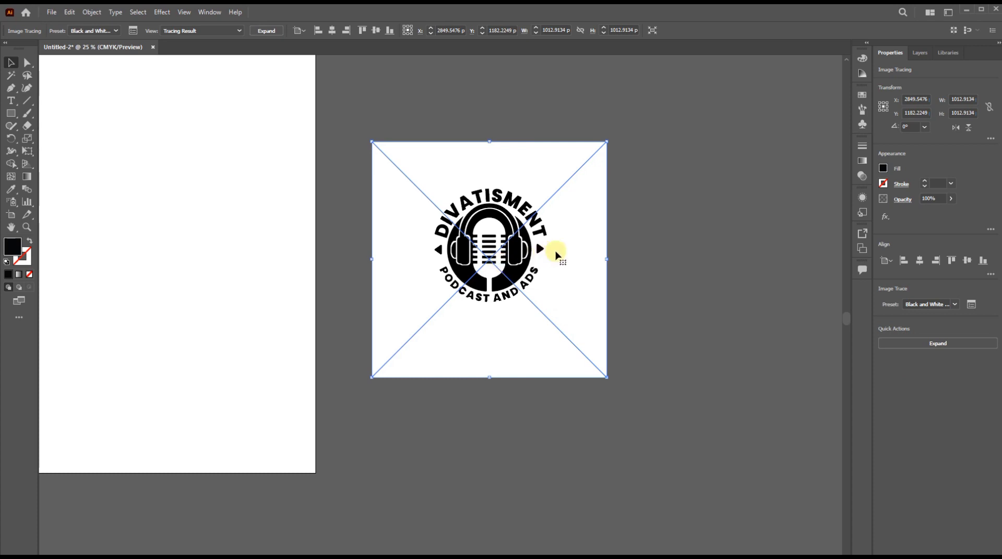
drag(509, 279, 515, 306)
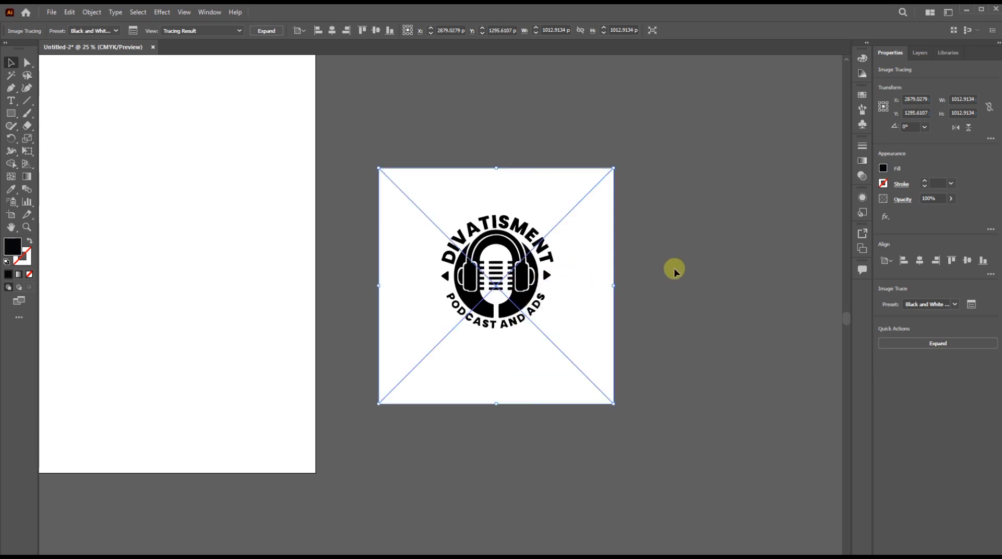
click(882, 168)
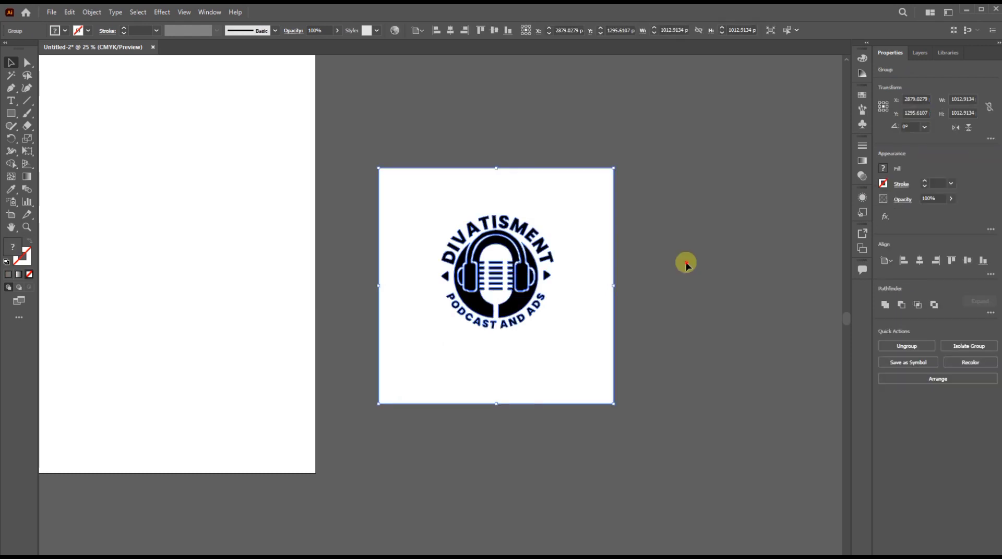
click(685, 264)
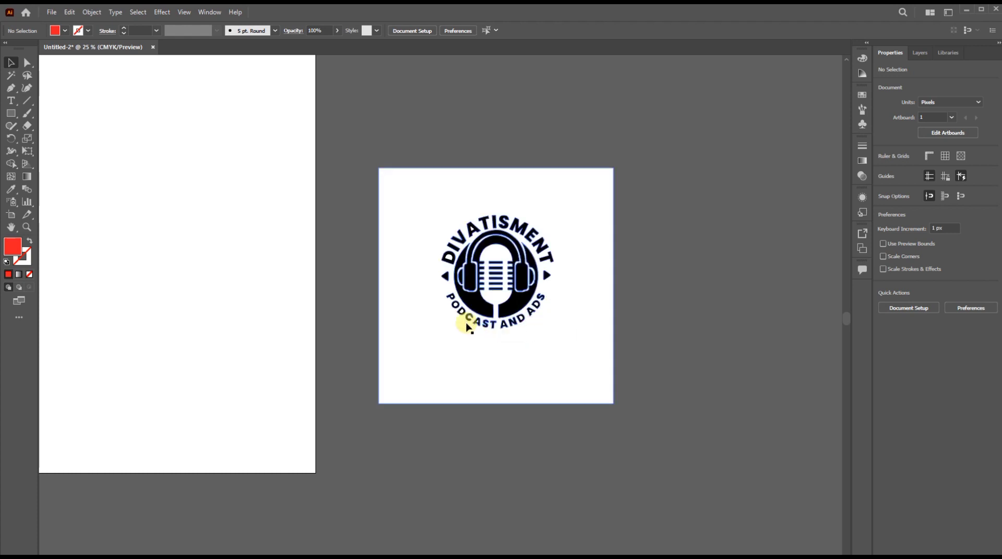
Step: Isolate the expanded logo group and try moving the right-hand triangle and the headphones away, undoing each move
double_click(546, 276)
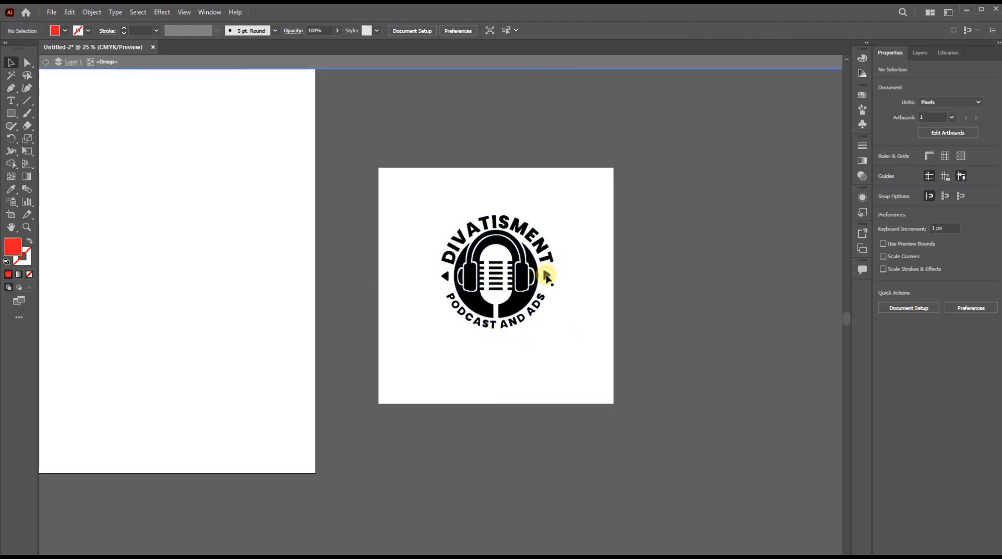
drag(575, 283, 574, 283)
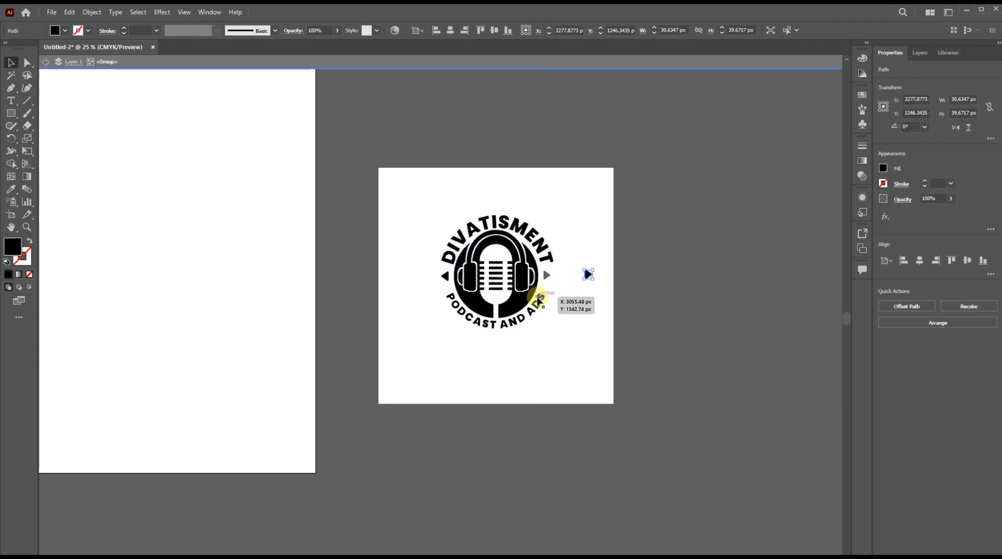
key(ctrl+z)
double_click(471, 284)
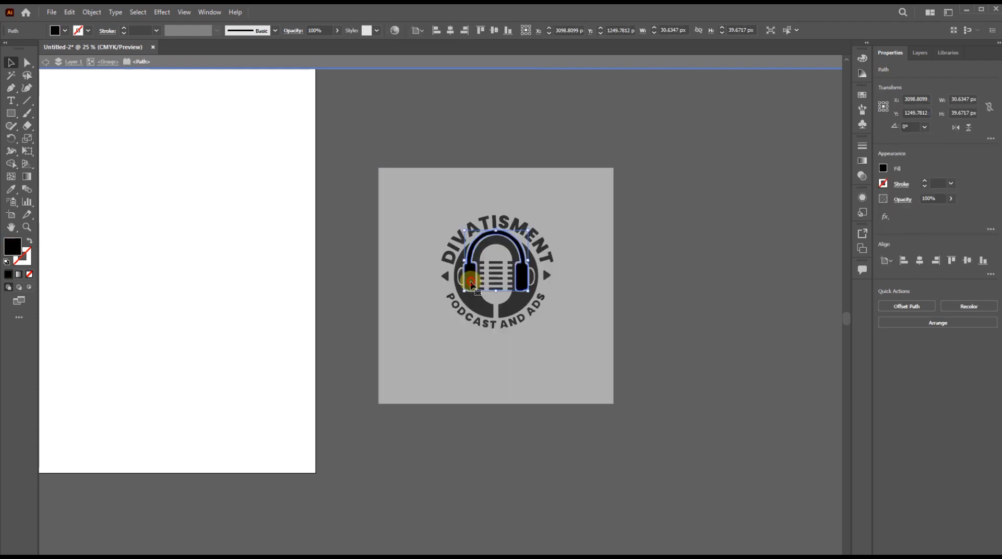
drag(477, 268, 594, 170)
key(ctrl+z)
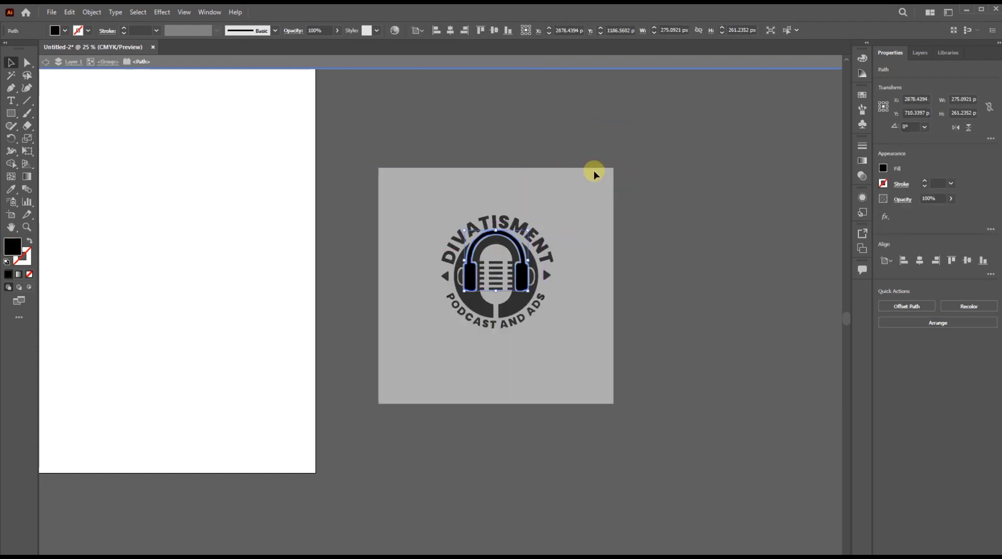
Step: Leave isolation mode and ungroup the expanded logo
click(383, 133)
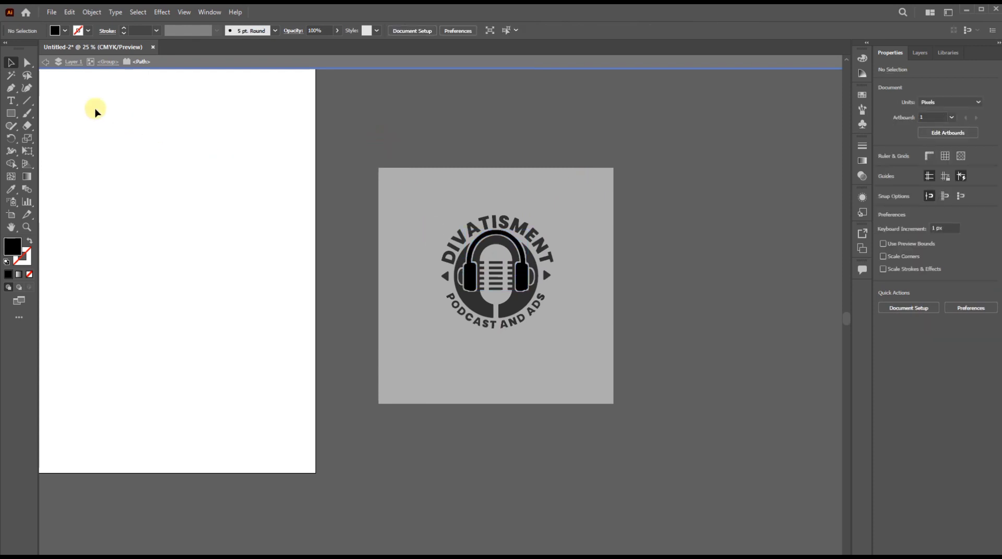
click(46, 62)
click(46, 62)
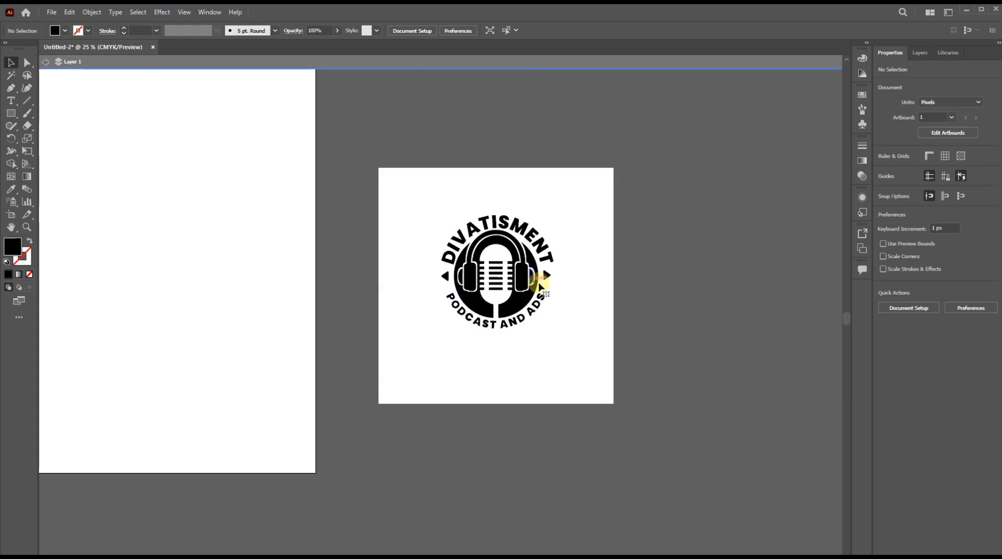
click(539, 285)
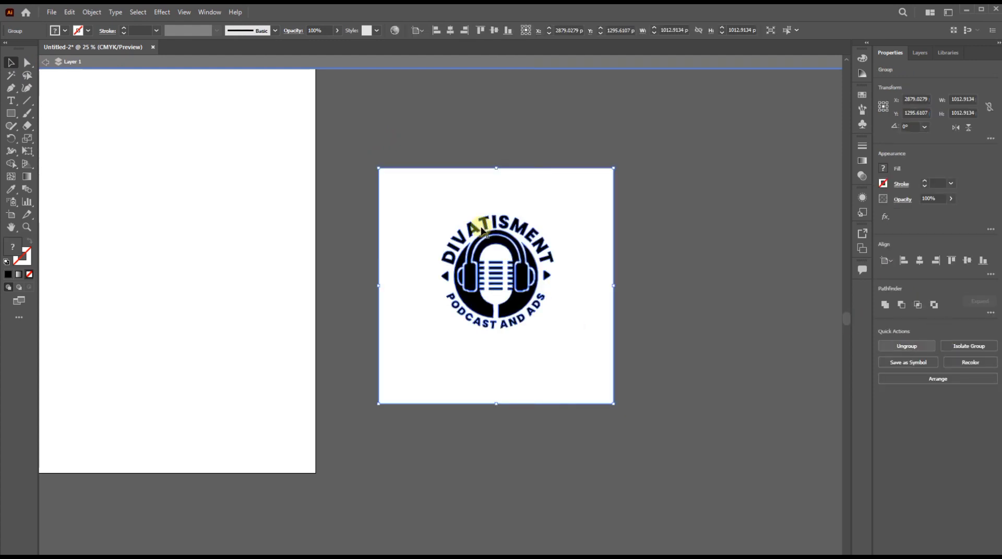
click(46, 63)
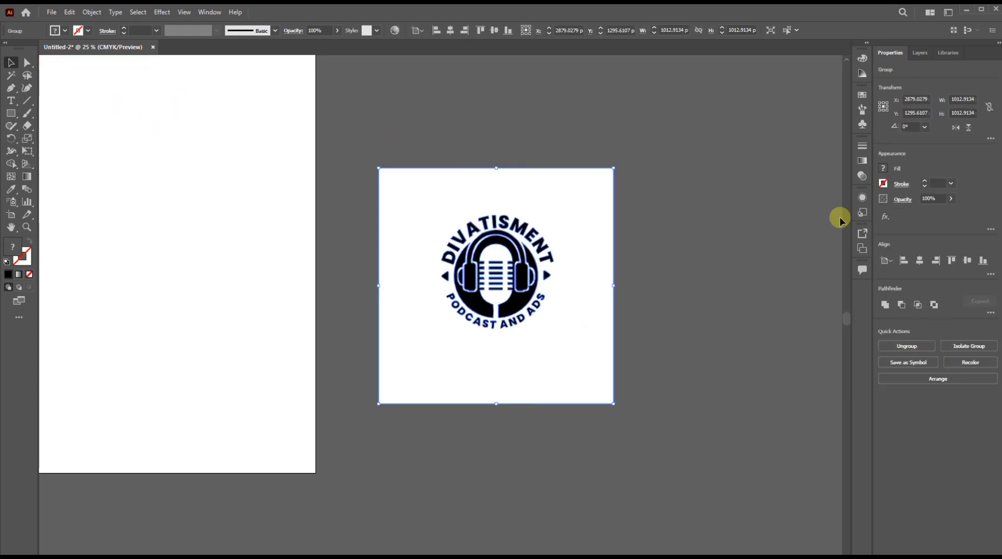
click(914, 349)
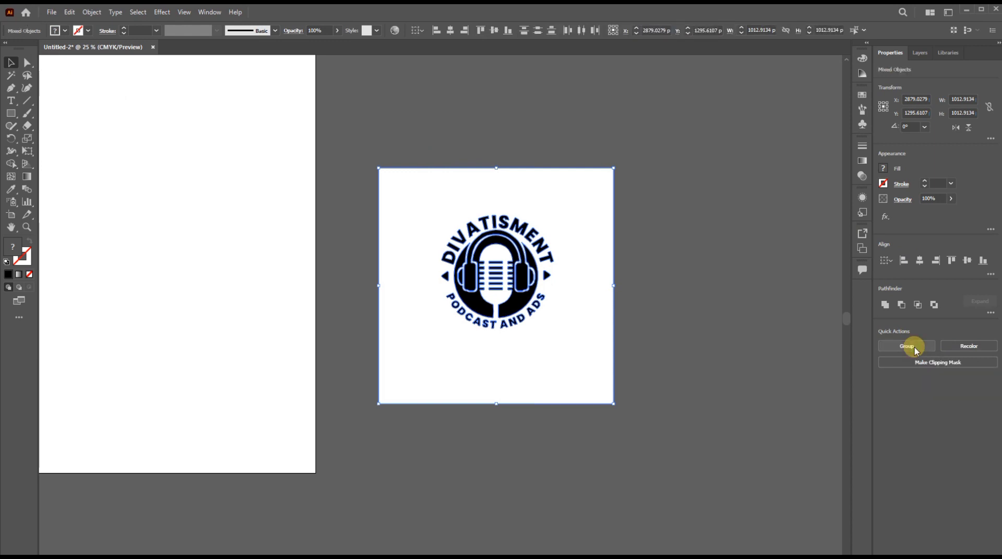
Step: Pull the white background shape away from the traced logo and delete it
click(702, 313)
drag(583, 186, 719, 195)
key(Delete)
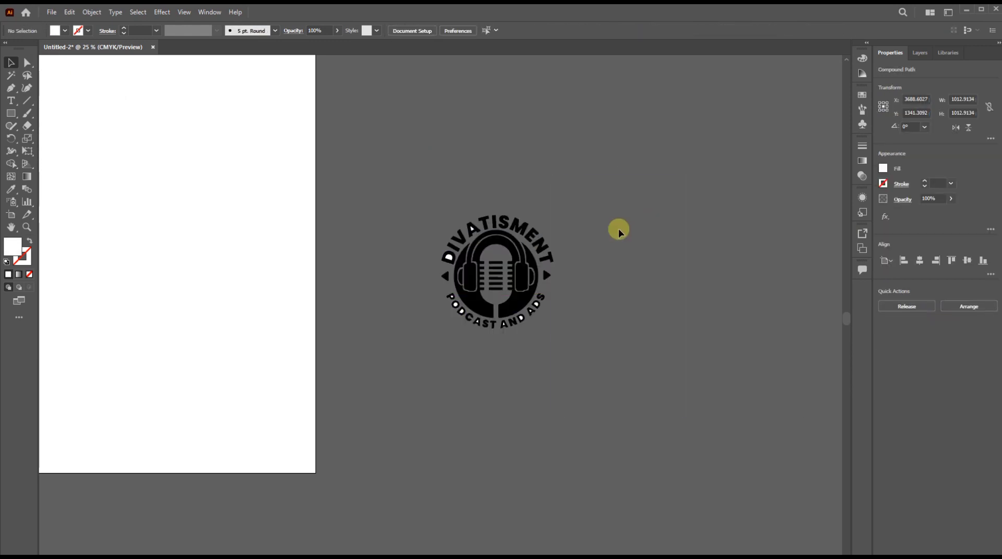
Step: Delete the white counter shapes inside the D and A of DIVATISMENT, the P, O, D and A of PODCAST, and the A of AND
scroll(409, 285, up, 3)
scroll(554, 178, up, 3)
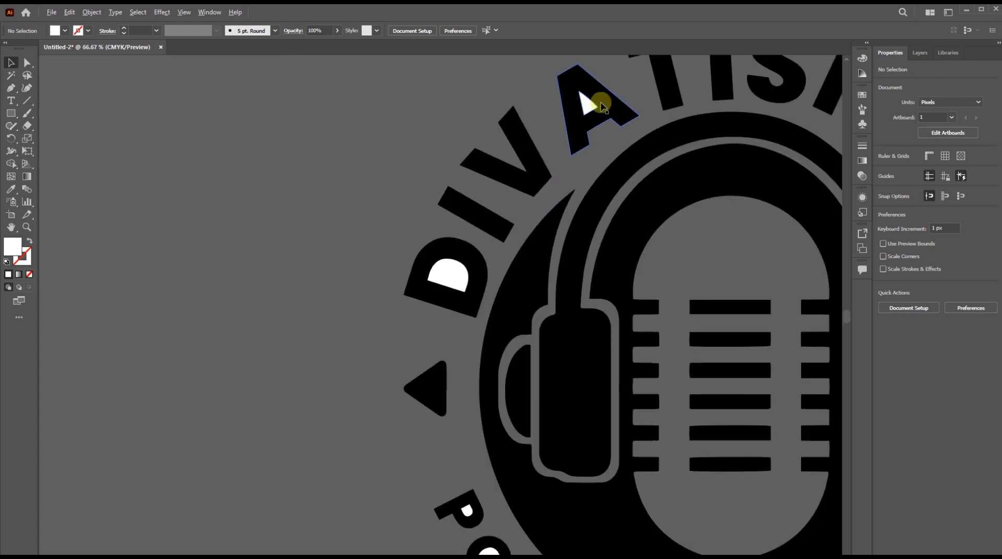
click(587, 104)
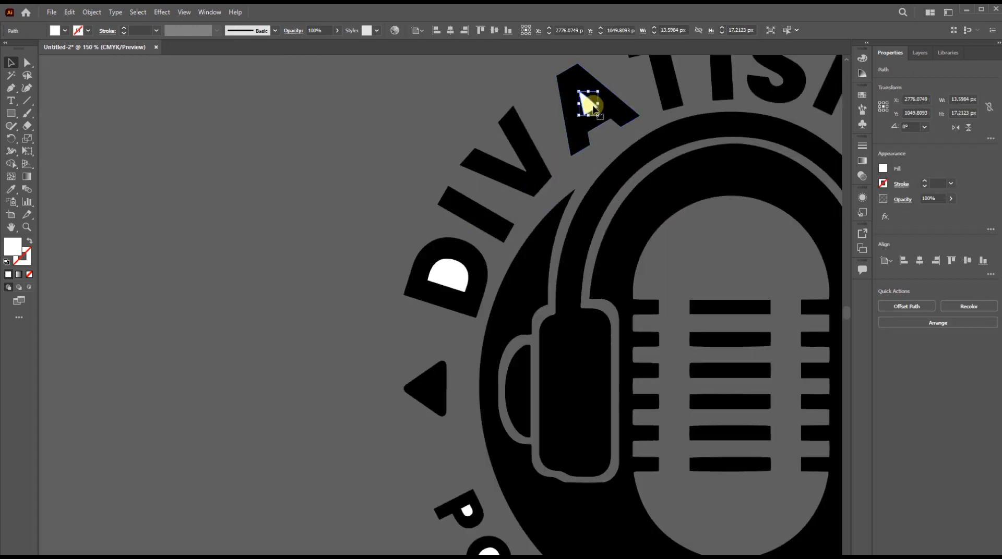
shift+click(453, 276)
scroll(485, 342, down, 4)
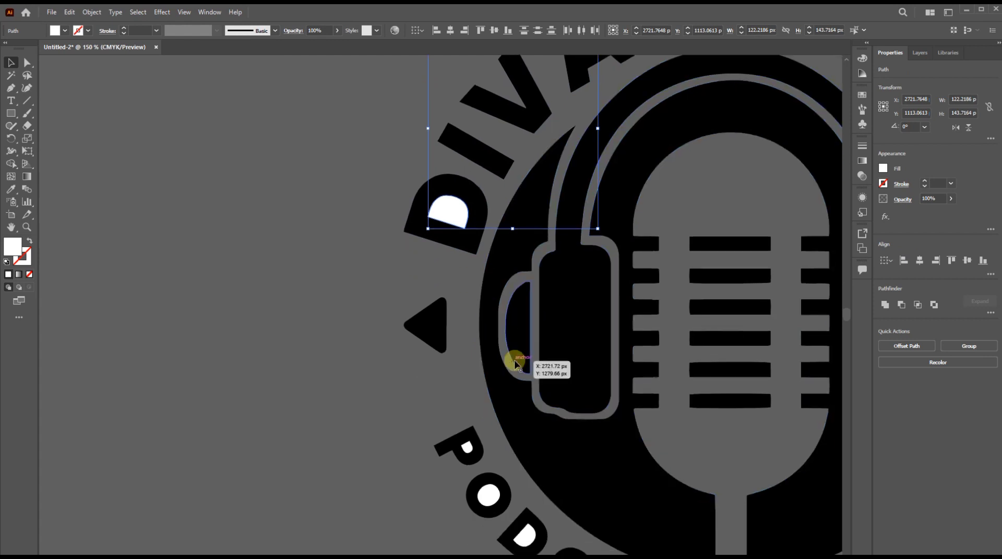
shift+click(467, 411)
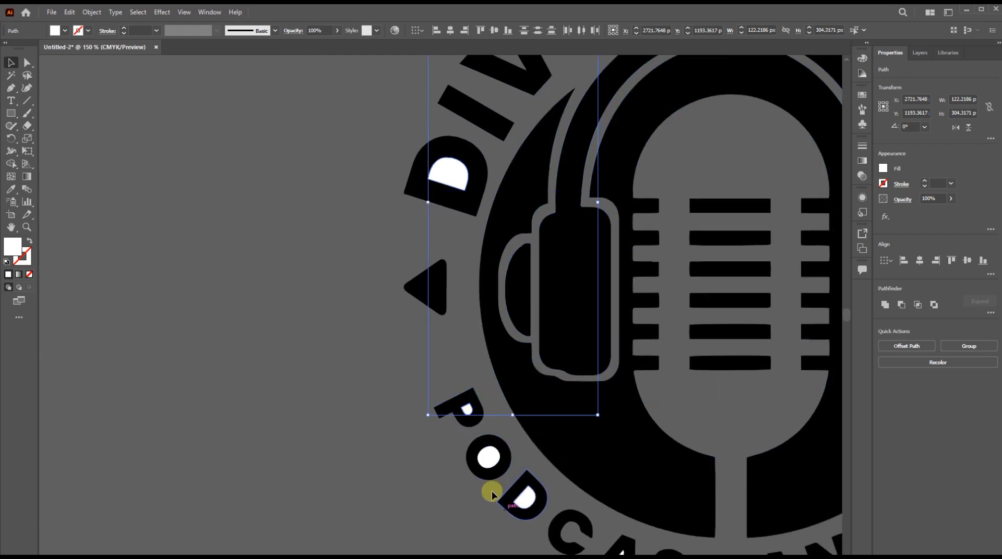
shift+click(491, 458)
shift+click(525, 504)
scroll(538, 504, down, 4)
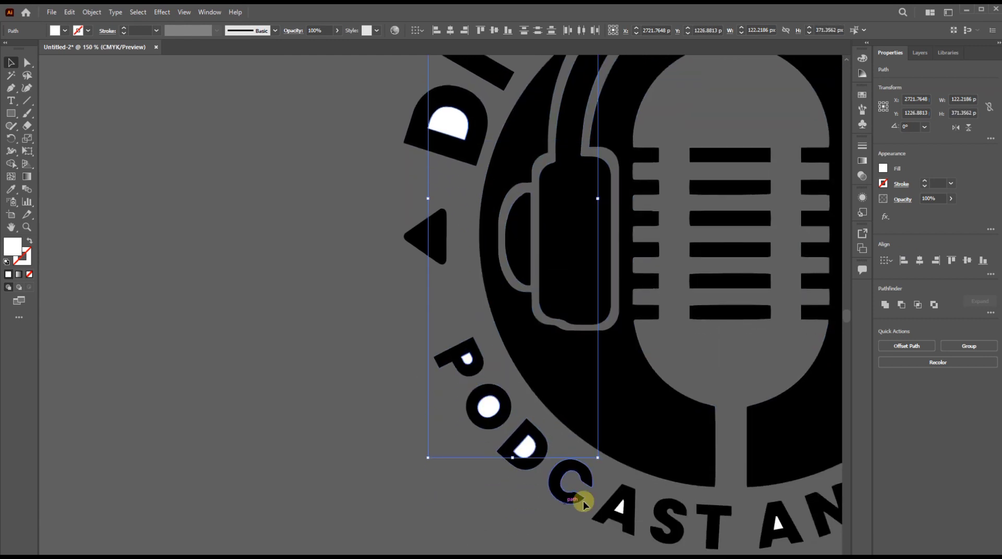
shift+click(619, 458)
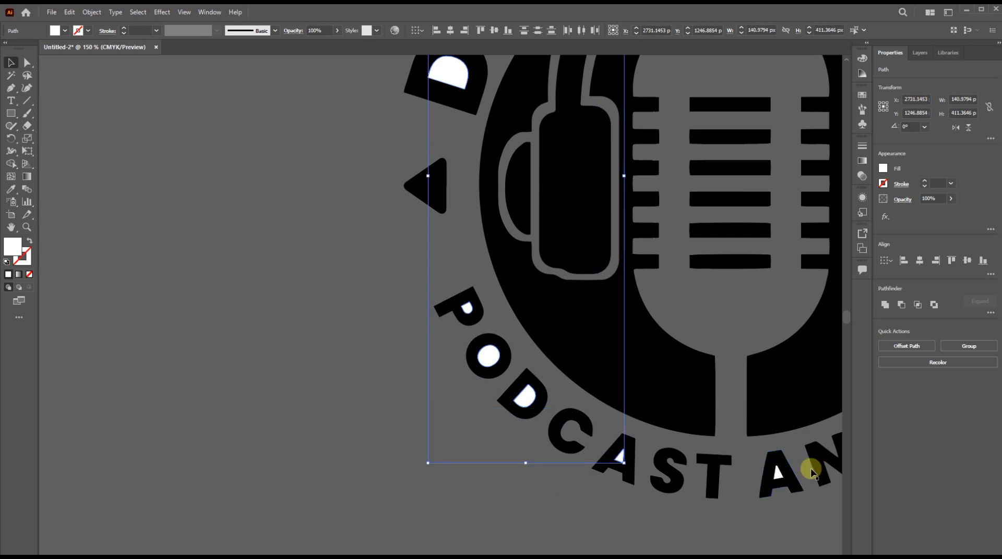
shift+click(777, 474)
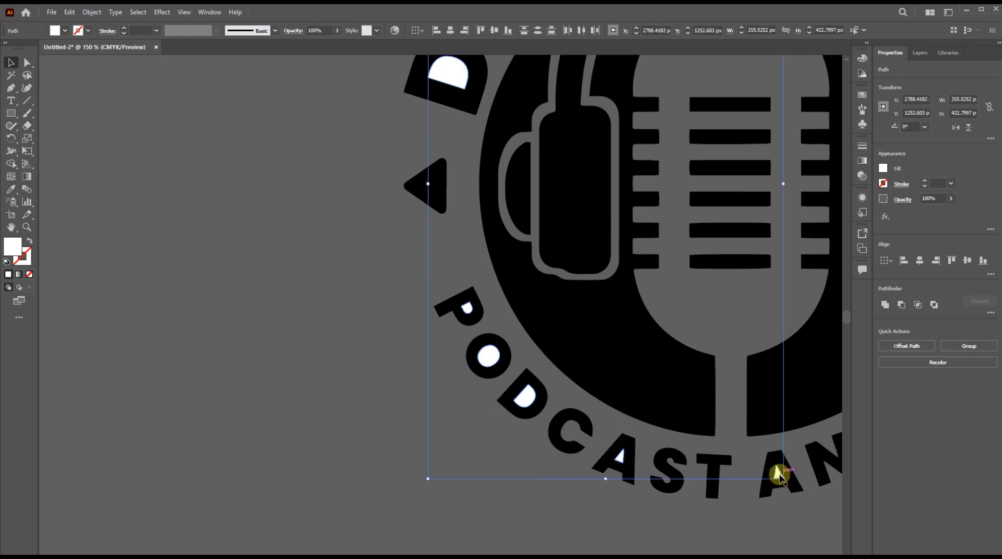
key(Delete)
Step: Delete the remaining white counter shapes inside the D of AND and the A and D of ADS
scroll(778, 474, right, 7)
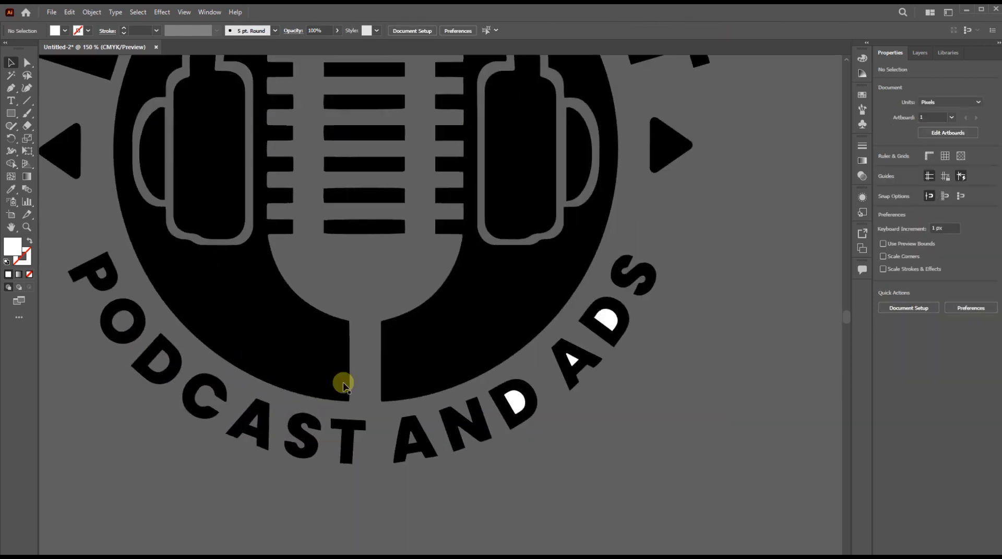
scroll(344, 386, right, 2)
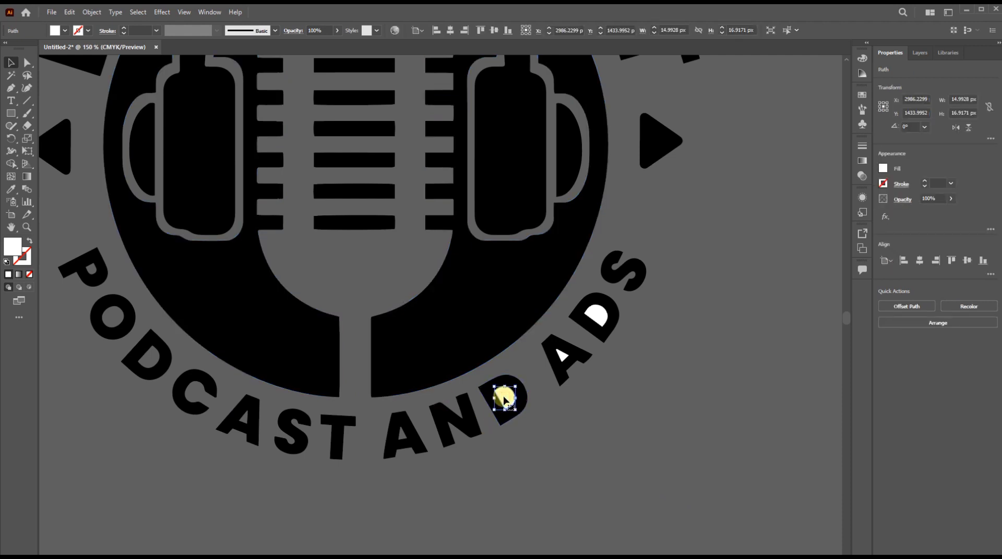
shift+click(561, 356)
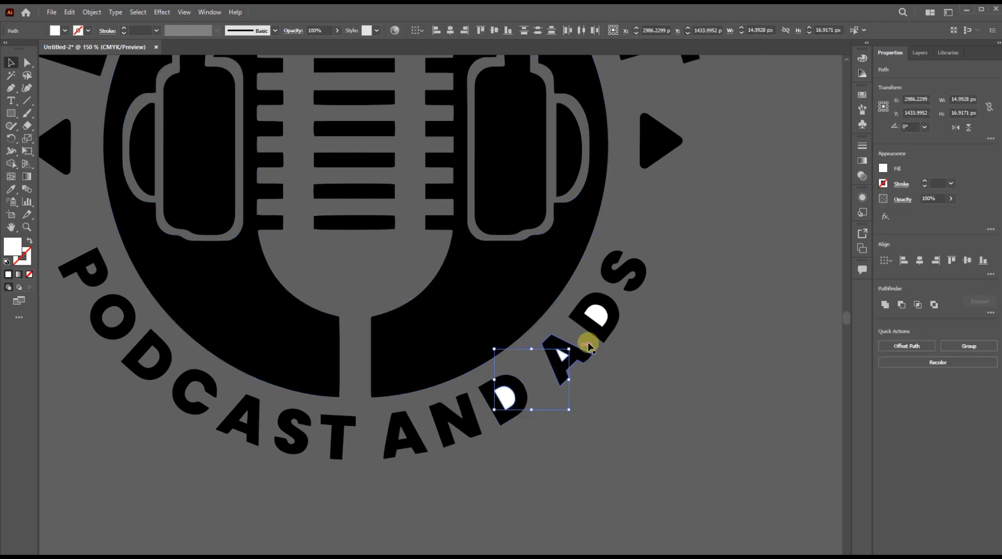
shift+click(597, 317)
key(Delete)
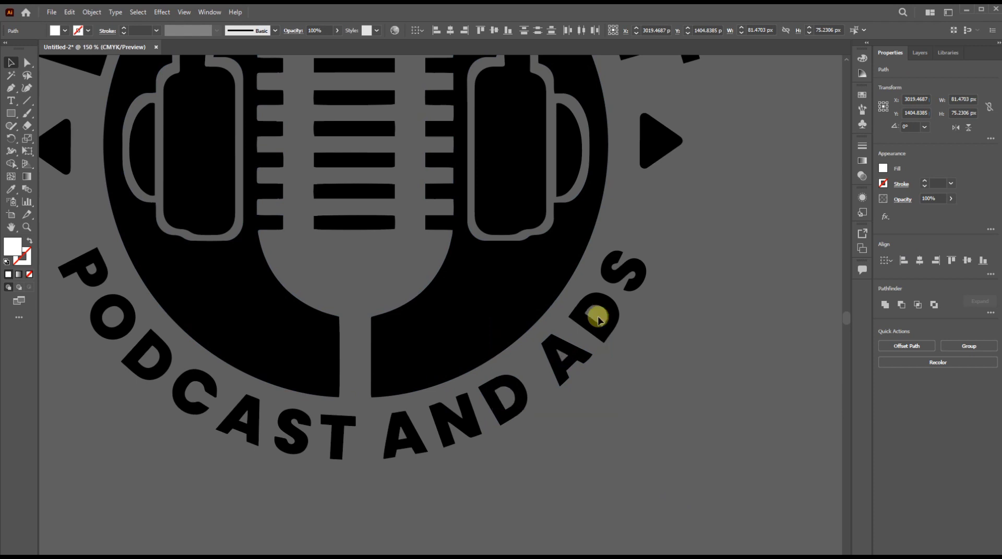
Step: Group all paths of the cleaned traced logo and enlarge the group over the artboard to about 3103 by 3119 px
scroll(600, 364, down, 2)
scroll(600, 363, down, 5)
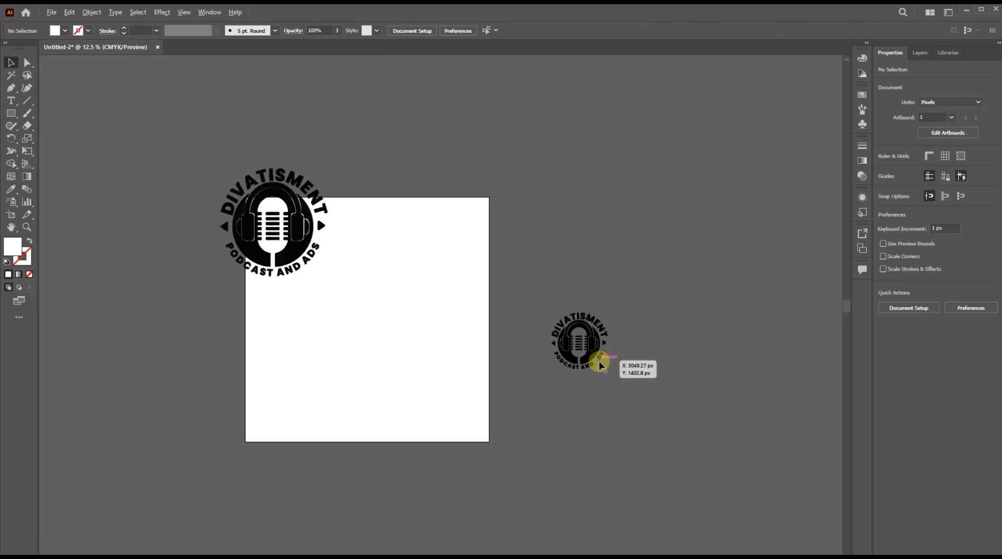
drag(551, 402, 552, 403)
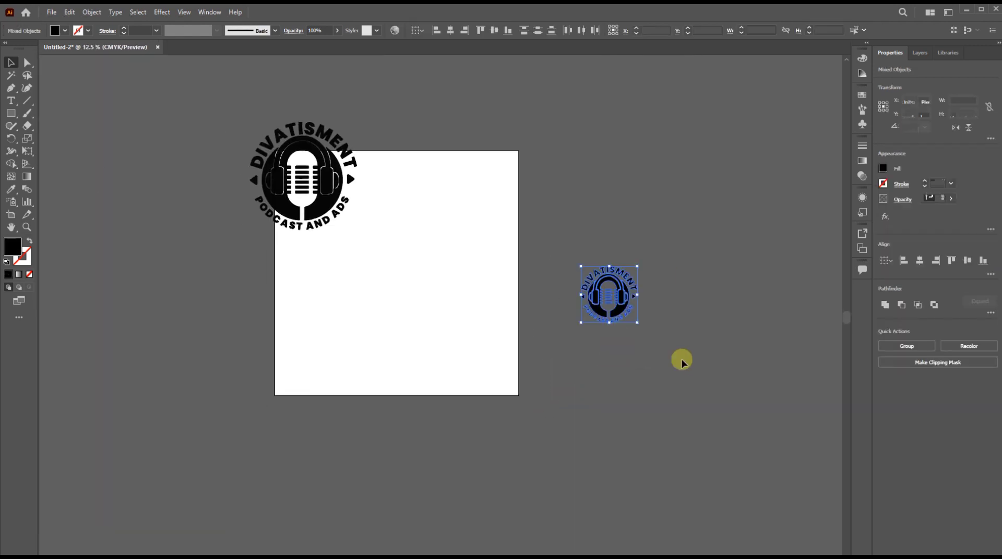
key(ctrl+h)
drag(621, 296, 688, 552)
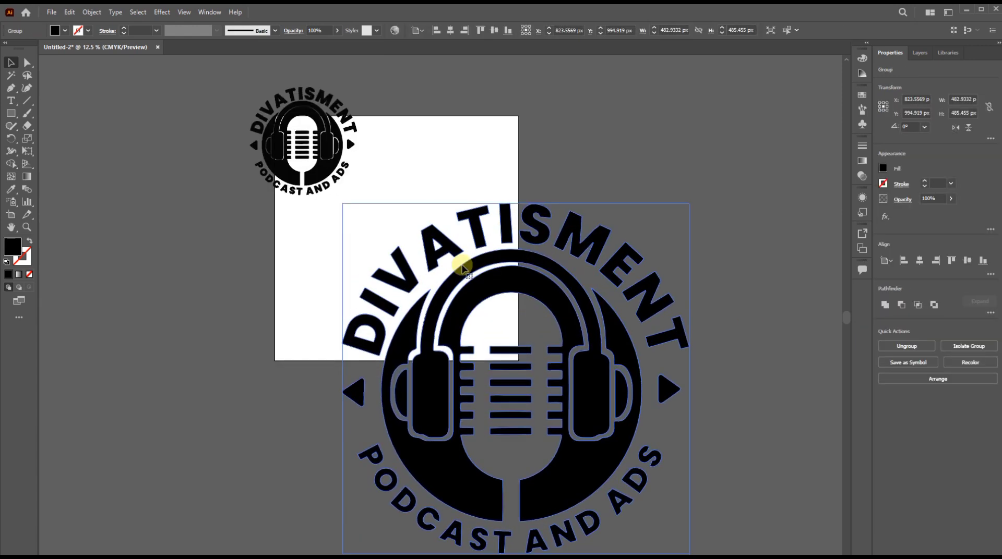
drag(461, 268, 373, 277)
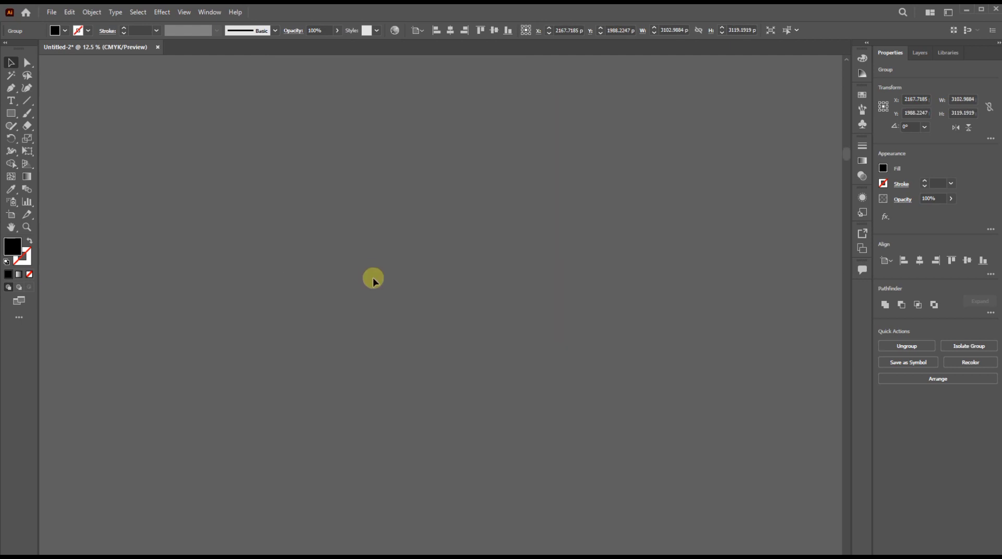
Step: Examine the enlarged traced logo close up, checking edge quality on the headphones, microphone, lettering and right-hand triangle
scroll(376, 283, down, 10)
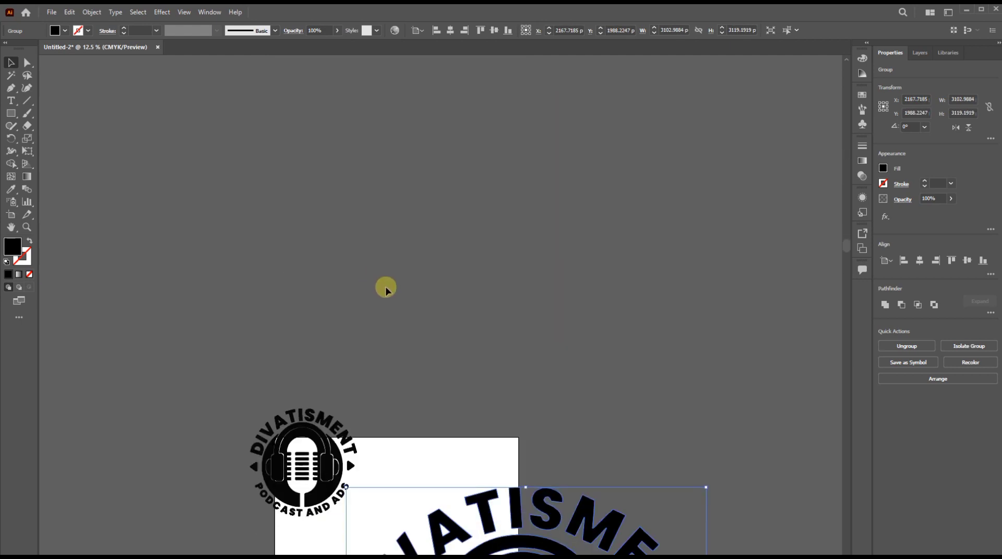
scroll(394, 346, up, 7)
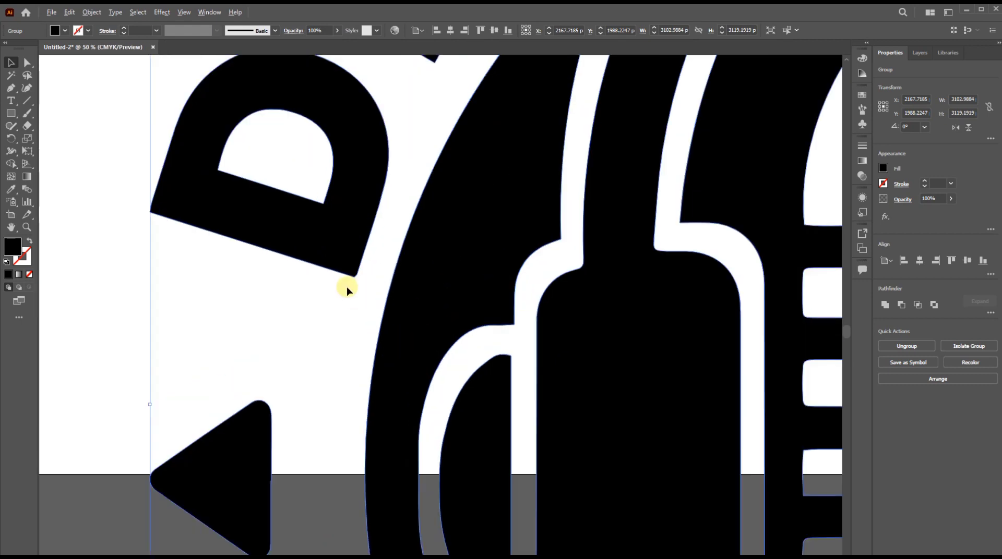
scroll(353, 286, down, 2)
drag(641, 328, 447, 405)
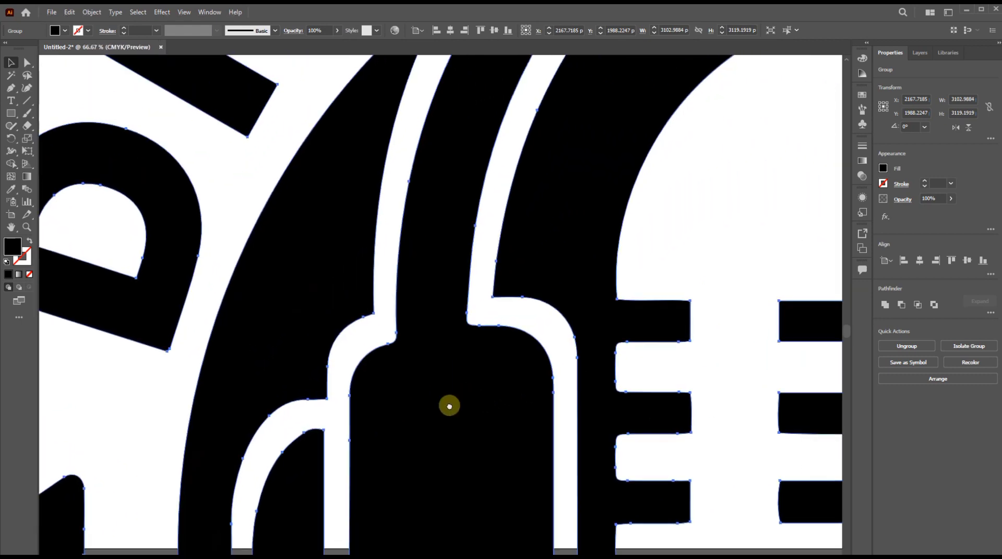
scroll(442, 400, up, 3)
scroll(387, 416, right, 15)
scroll(387, 417, up, 5)
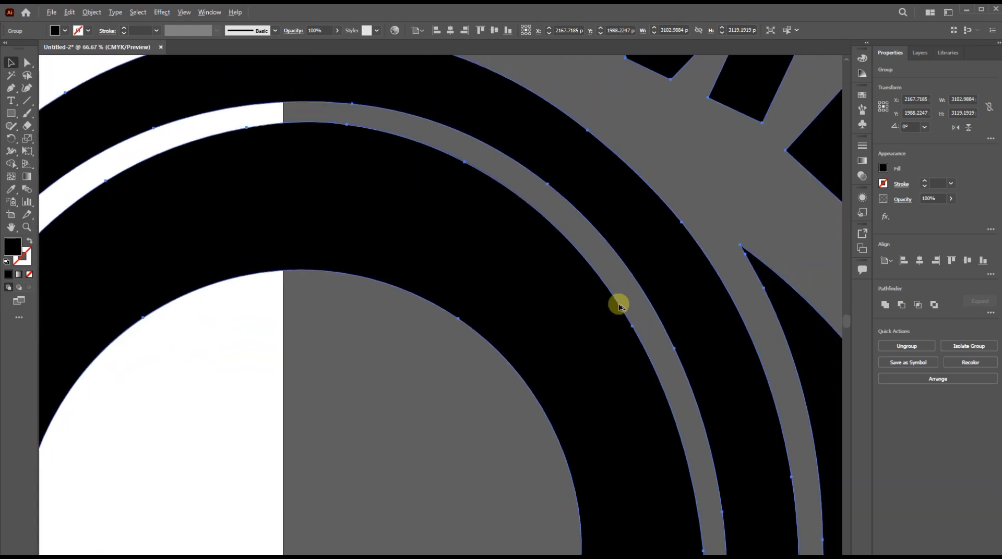
scroll(417, 339, down, 12)
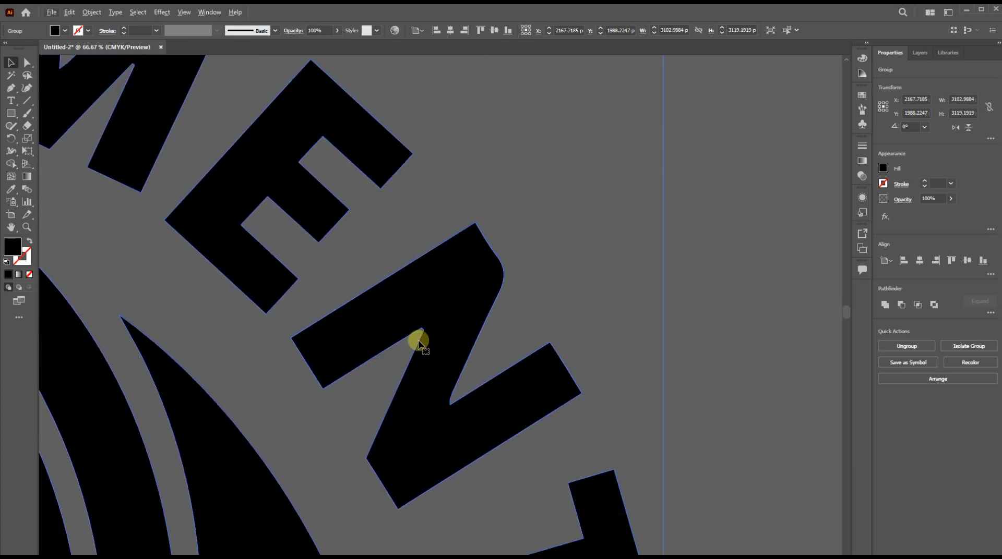
scroll(418, 340, down, 6)
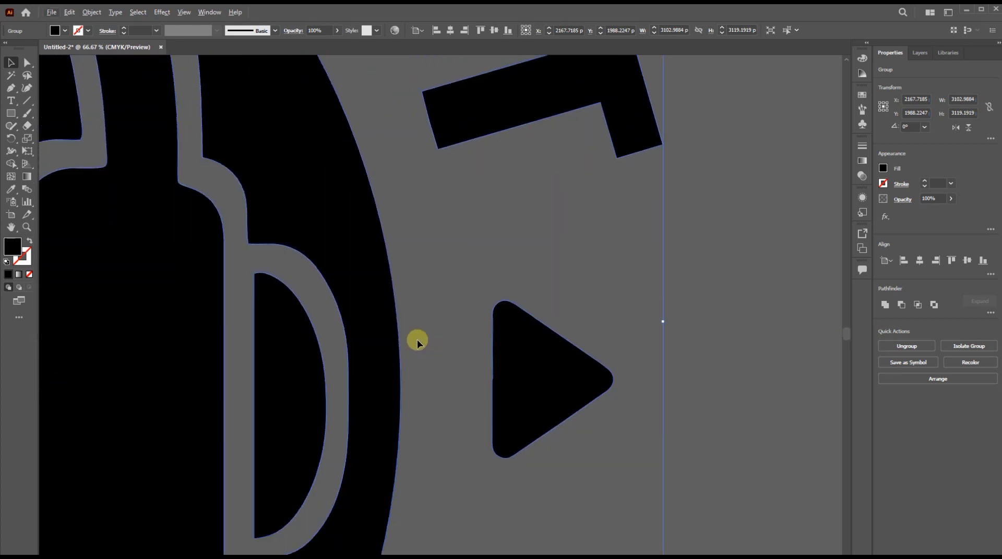
scroll(641, 299, left, 8)
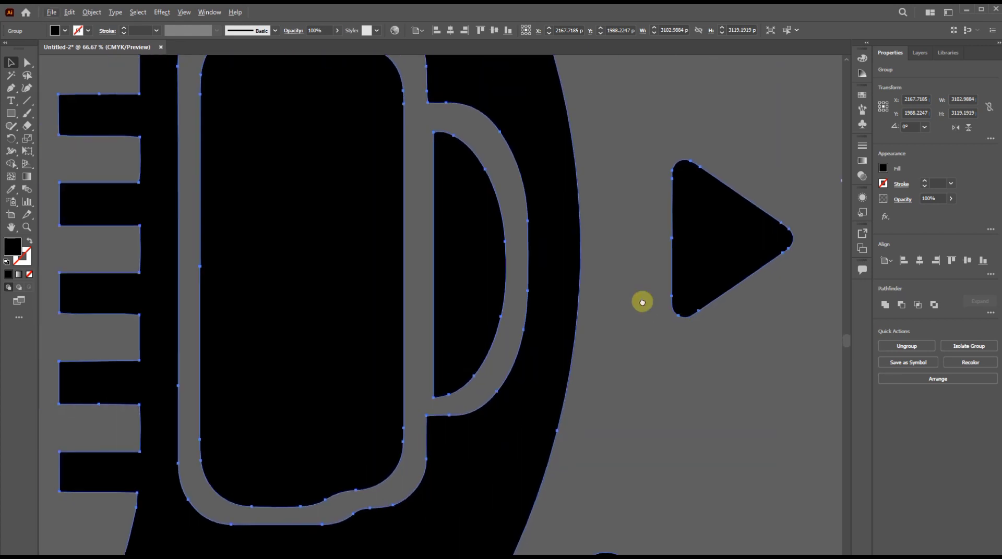
scroll(528, 282, down, 3)
scroll(518, 308, down, 2)
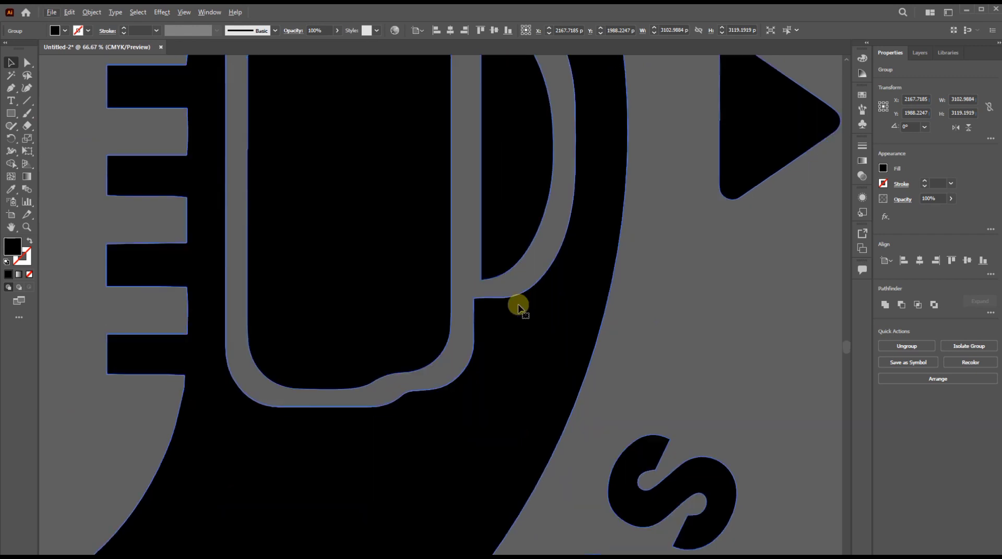
scroll(517, 304, up, 2)
scroll(490, 288, left, 8)
scroll(573, 344, down, 6)
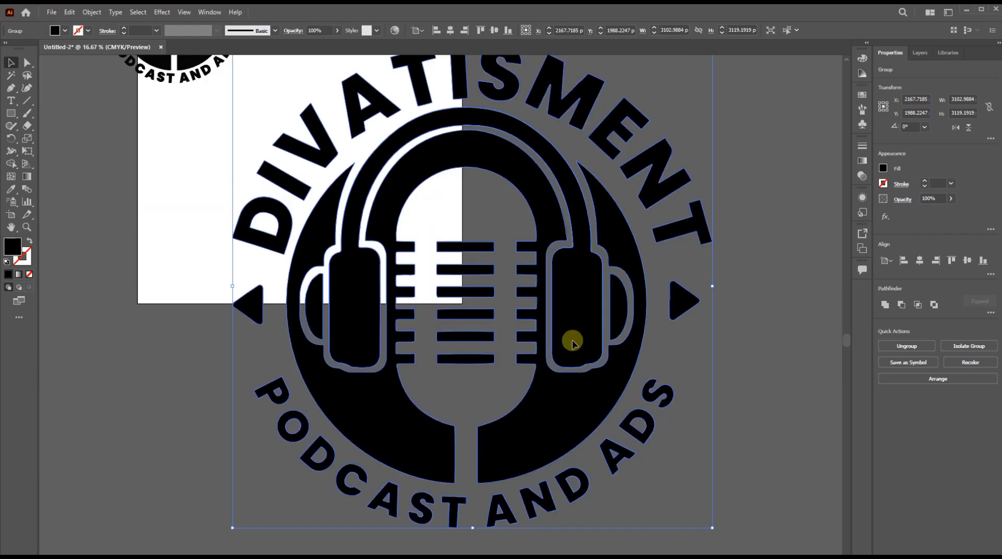
Step: Examine the curved headphone edges of the smaller imported logo close up and compare them with those of the enlarged traced logo
scroll(594, 344, left, 4)
scroll(466, 248, up, 3)
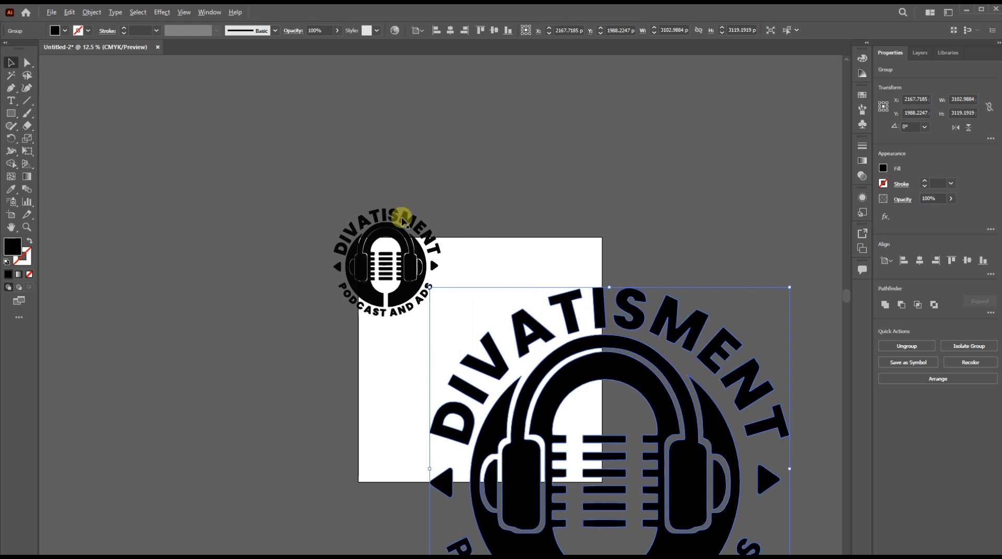
scroll(559, 291, up, 10)
scroll(521, 286, down, 3)
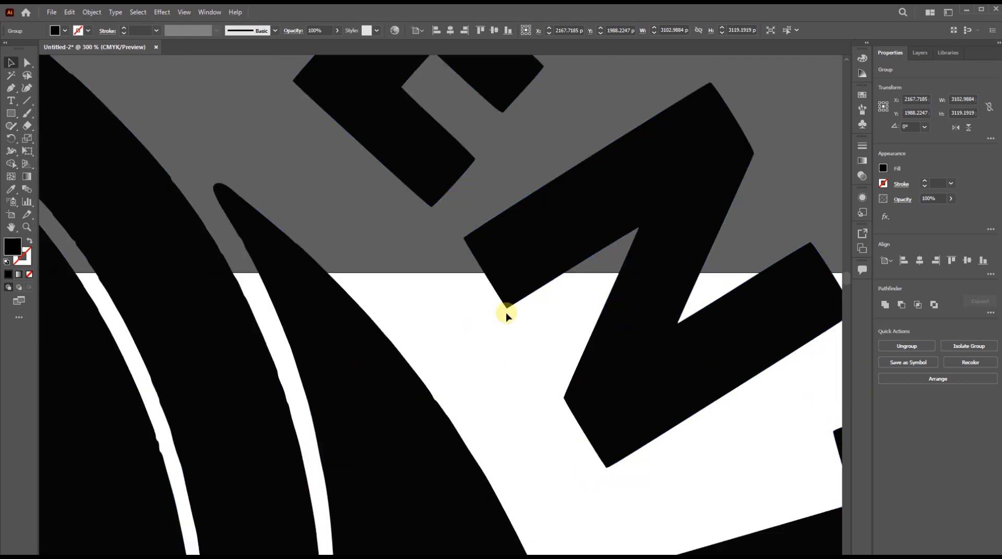
scroll(504, 310, up, 4)
scroll(678, 177, left, 3)
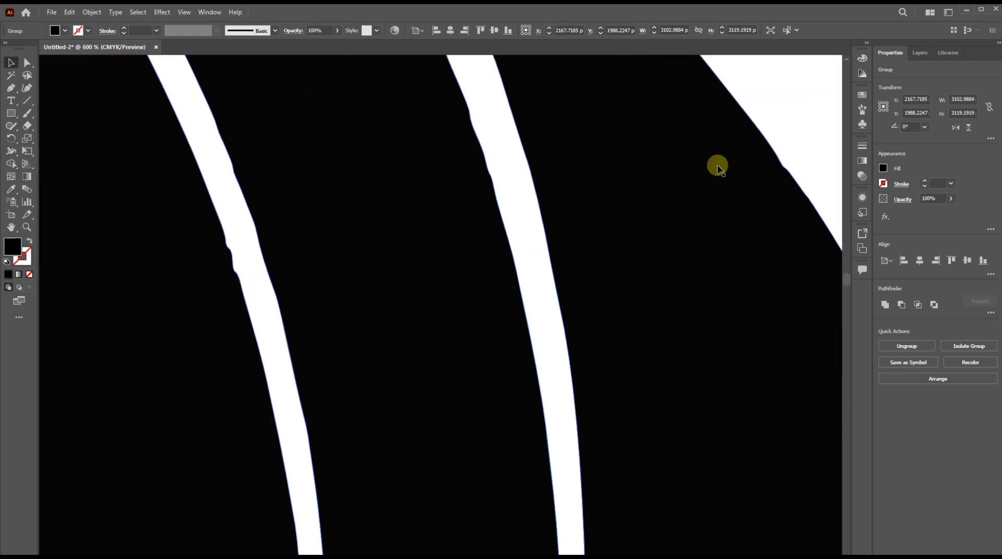
scroll(496, 237, up, 2)
scroll(497, 237, right, 1)
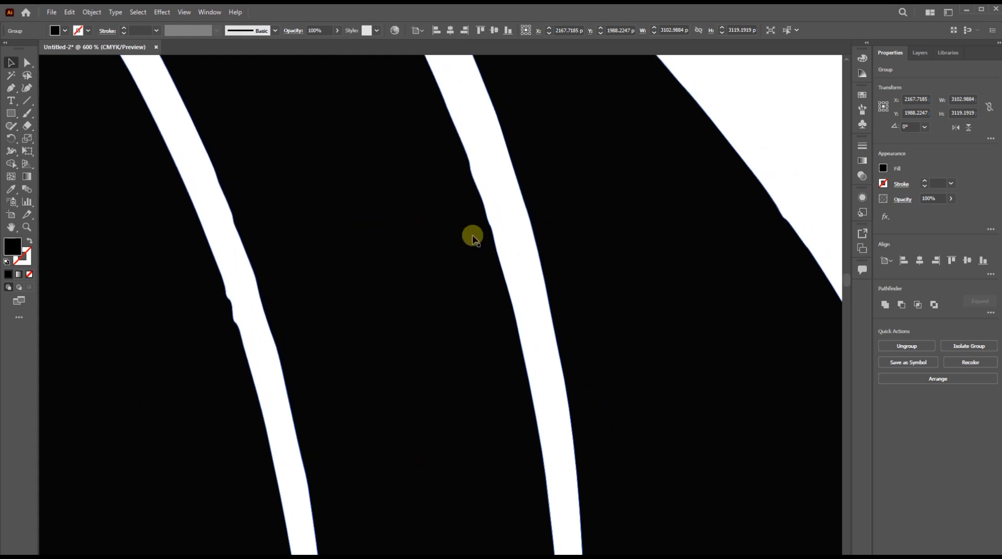
scroll(472, 237, down, 15)
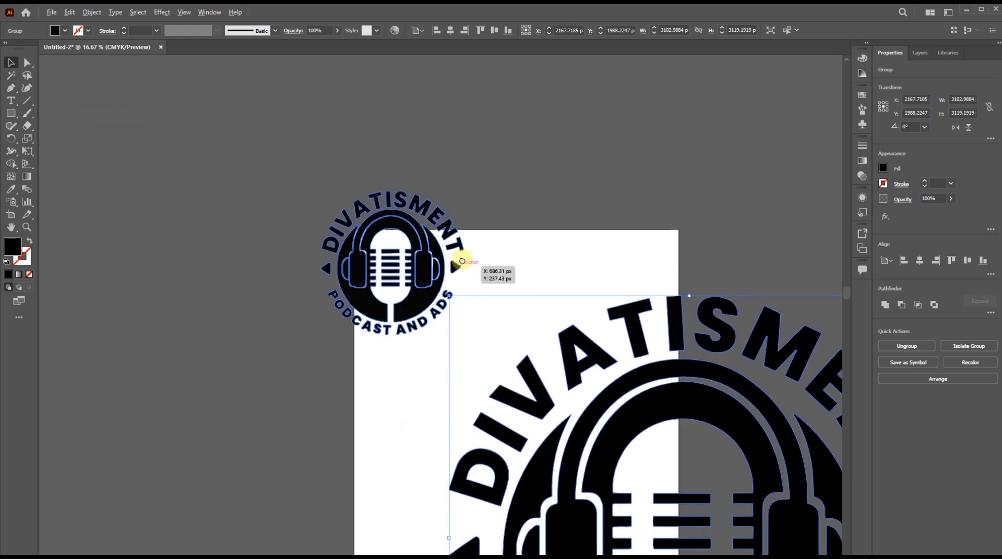
scroll(319, 235, down, 3)
scroll(240, 199, up, 8)
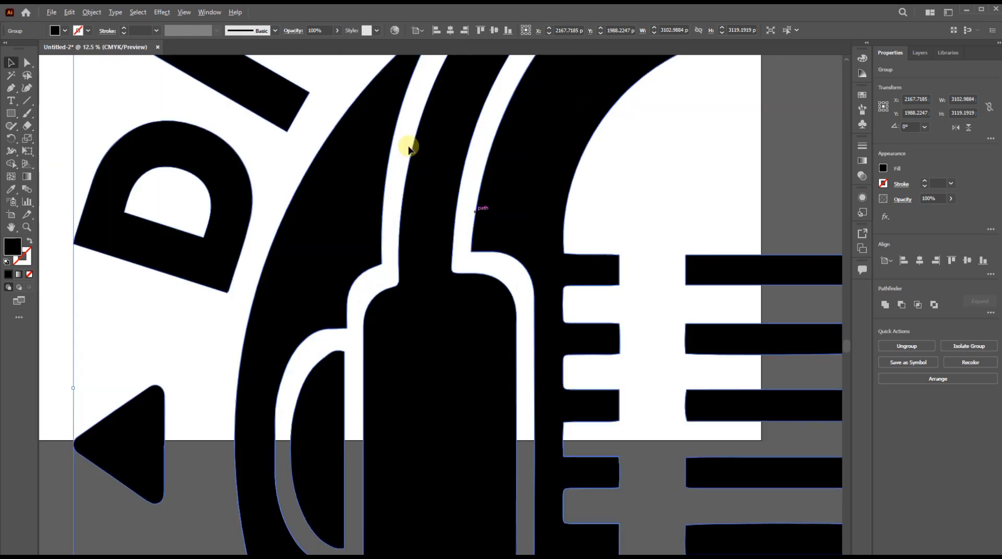
scroll(354, 167, up, 6)
Step: Enlarge the traced logo group to about 5196 by 5223 px and move it up over the artboard
scroll(362, 167, down, 7)
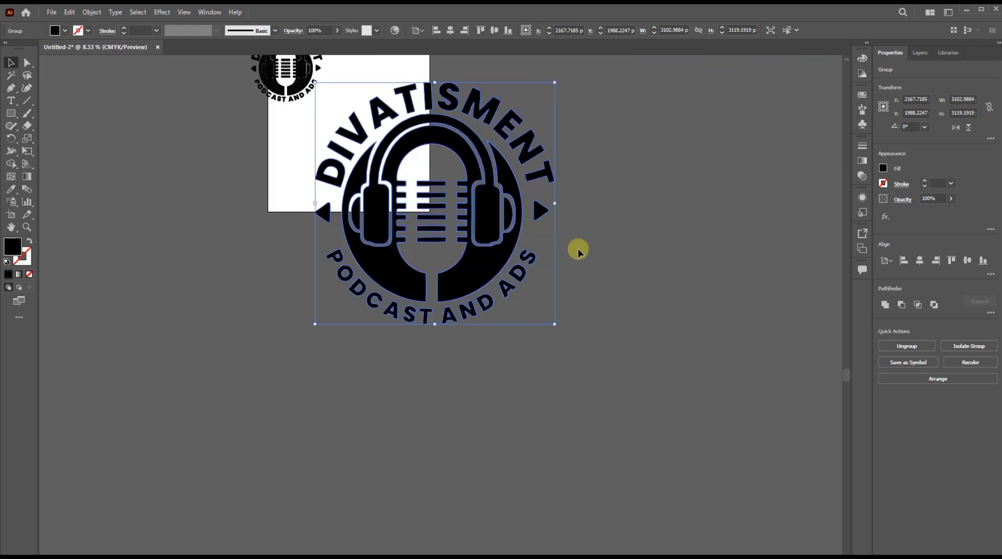
scroll(564, 317, down, 1)
scroll(564, 316, up, 1)
scroll(563, 319, down, 8)
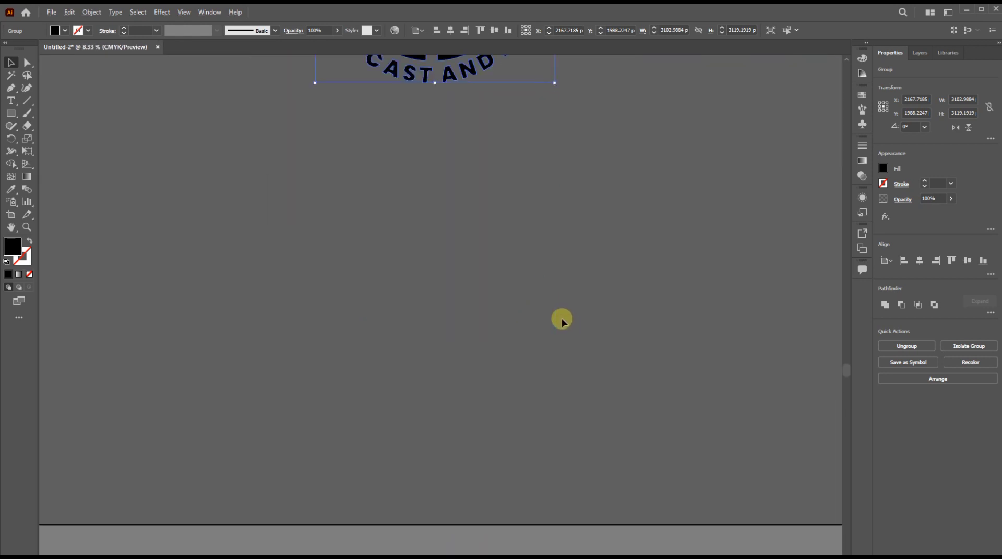
scroll(562, 321, up, 8)
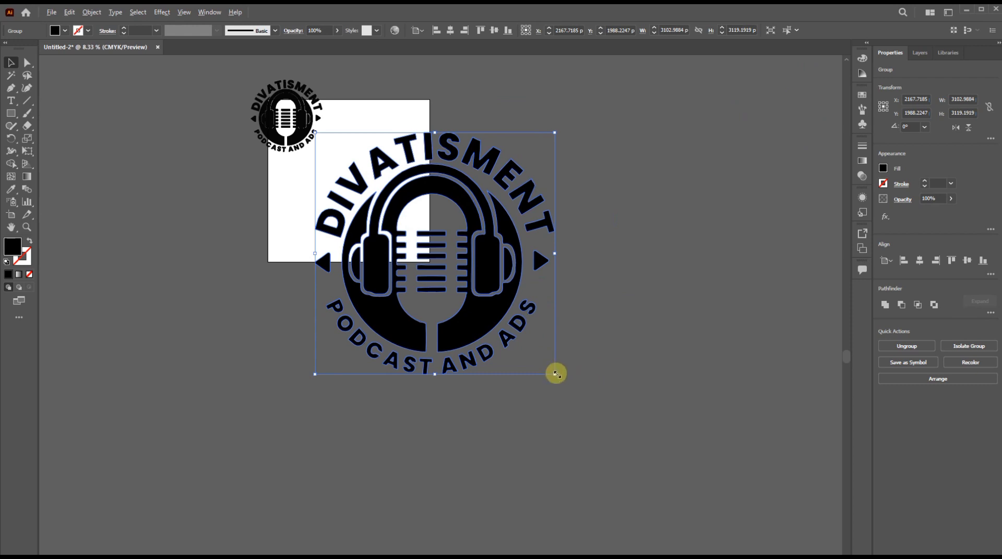
drag(554, 374, 683, 483)
key(ctrl+z)
drag(556, 374, 716, 542)
scroll(579, 413, down, 1)
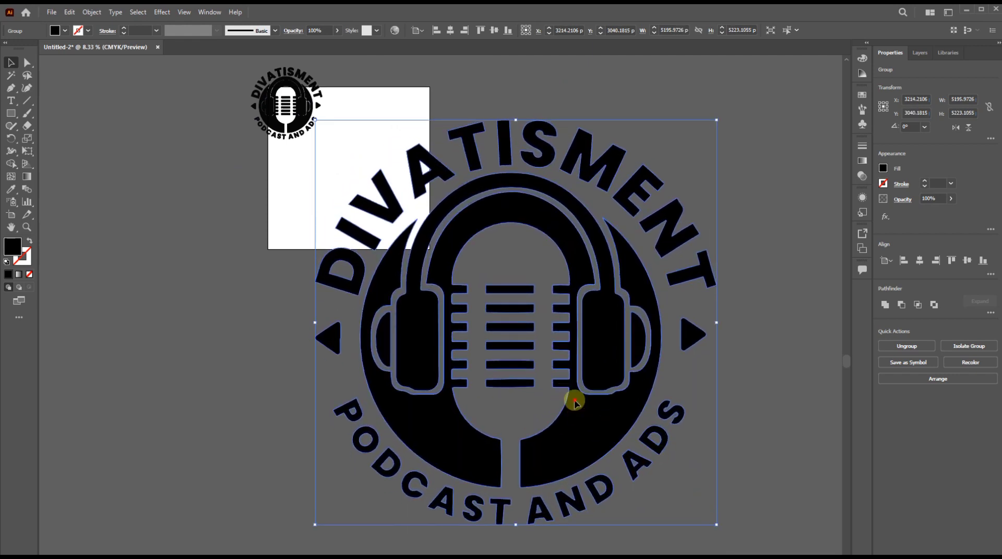
drag(574, 402, 478, 244)
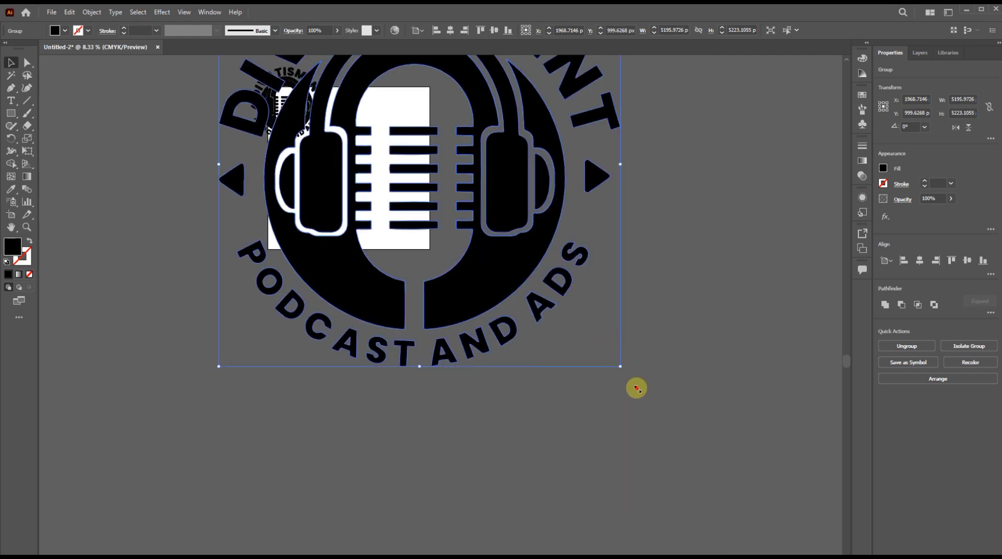
Step: Enlarge the traced logo group in two stages to about 10068 by 10120 px and deselect it
drag(637, 388, 791, 512)
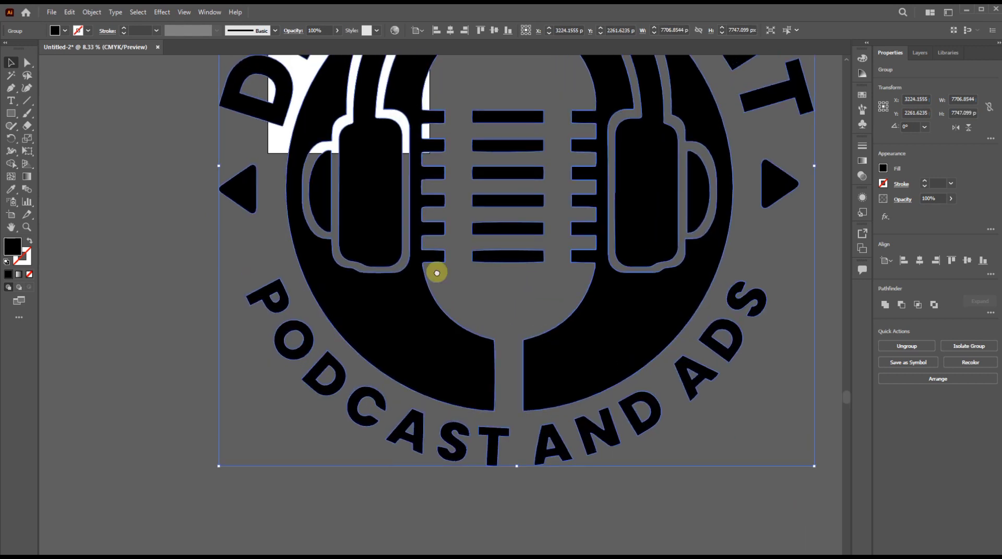
scroll(436, 273, down, 2)
scroll(436, 273, right, 4)
drag(589, 371, 770, 524)
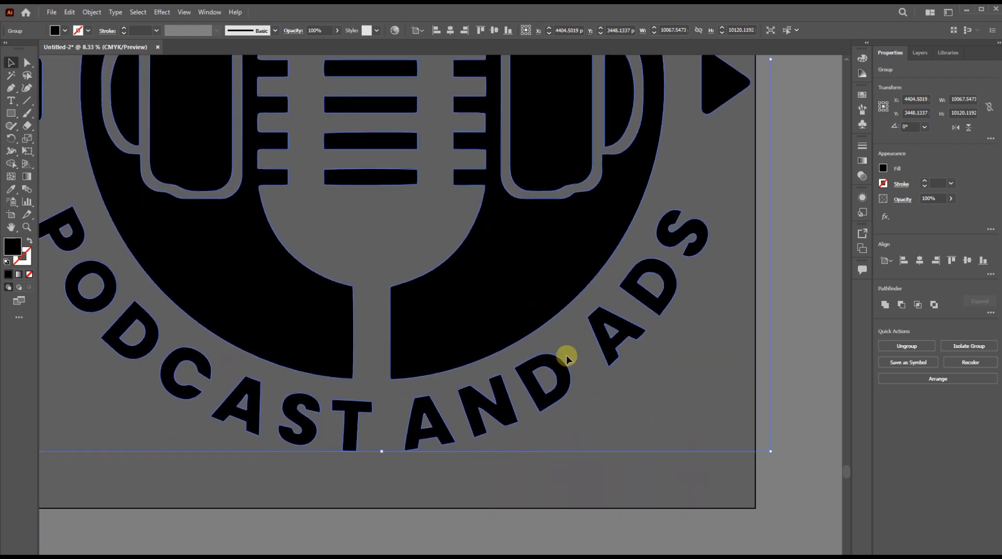
click(598, 492)
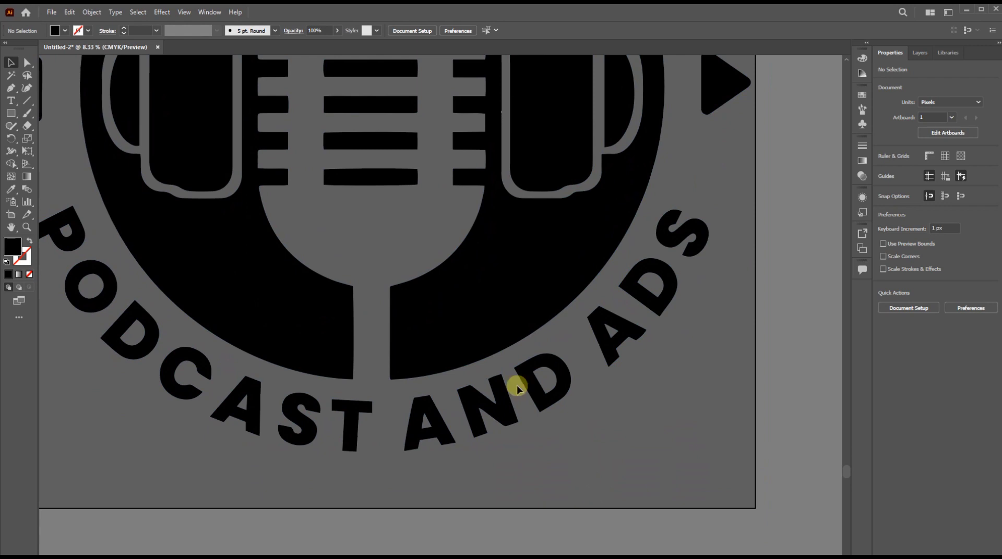
Step: View the whole enlarged traced logo and move it up and left across the canvas, over the artboard
scroll(398, 347, up, 5)
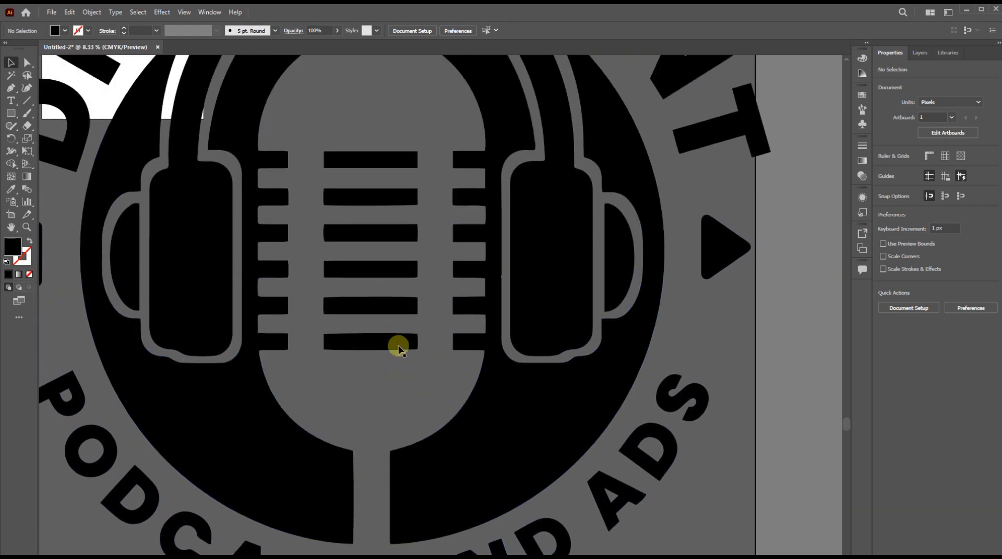
scroll(398, 347, up, 8)
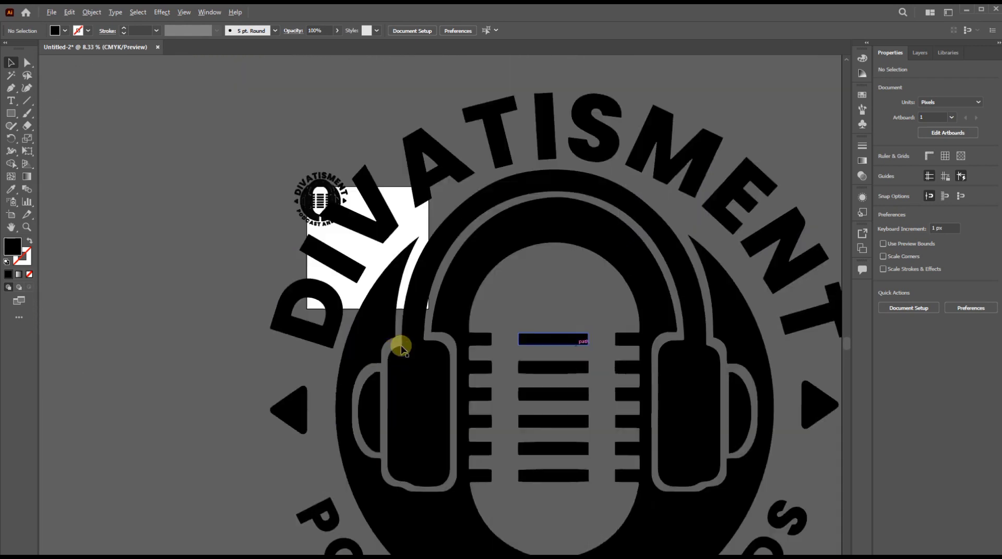
scroll(401, 349, down, 3)
drag(477, 380, 322, 281)
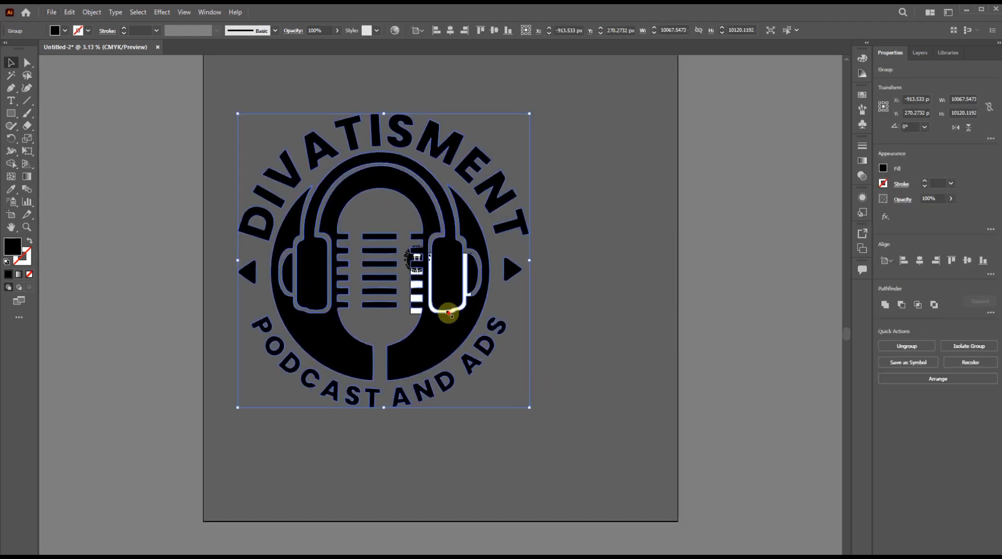
mouse_move(448, 314)
mouse_down()
mouse_move(352, 197)
mouse_move(287, 164)
mouse_move(219, 154)
mouse_move(347, 177)
mouse_move(440, 272)
mouse_move(452, 298)
mouse_up()
Step: Undo the enlargements and moves of the traced logo group
scroll(450, 308, up, 5)
scroll(450, 309, down, 9)
scroll(450, 309, up, 9)
scroll(451, 309, down, 1)
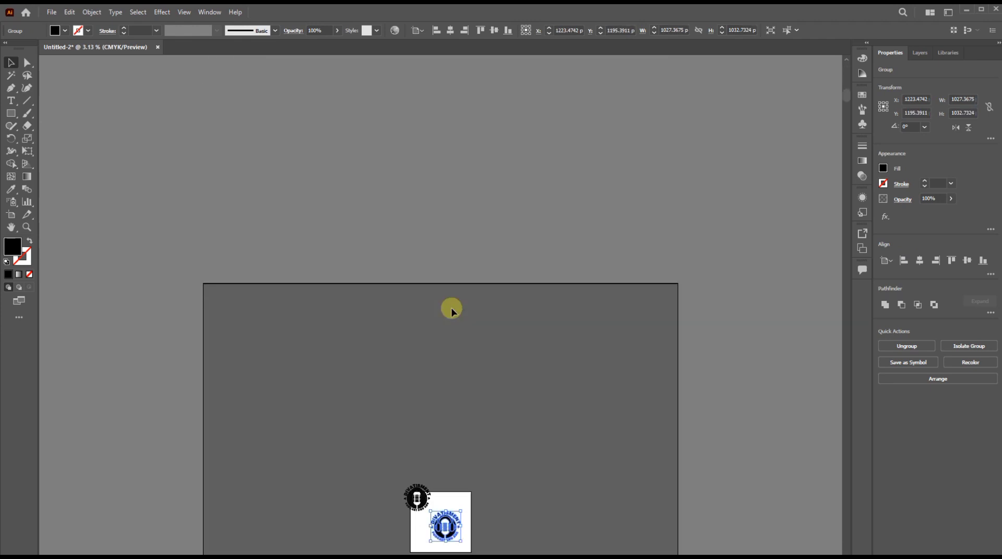
Step: Try CMYK Magenta and black fills on the traced logo group, then settle on a dark green fill
scroll(451, 308, down, 4)
scroll(449, 334, up, 7)
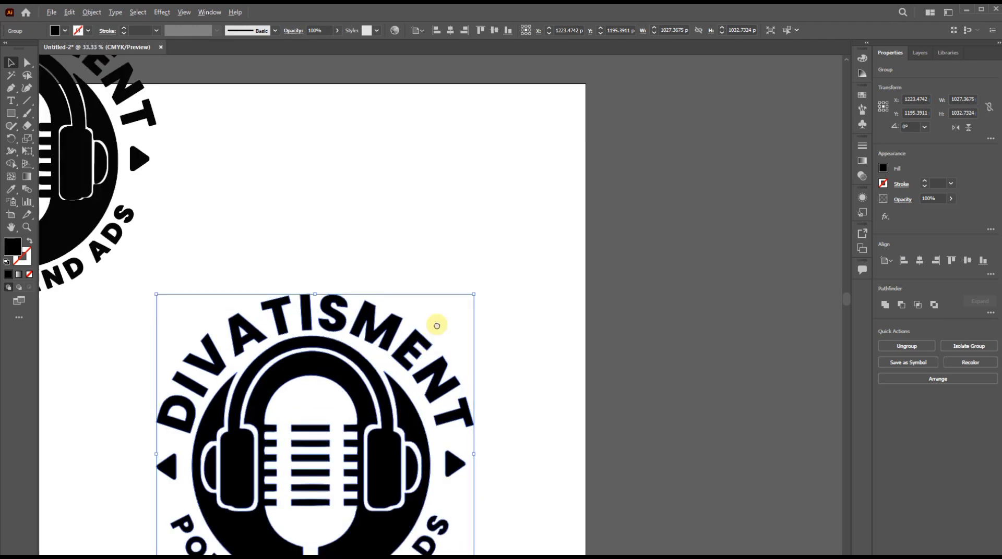
scroll(437, 325, down, 3)
scroll(529, 228, up, 1)
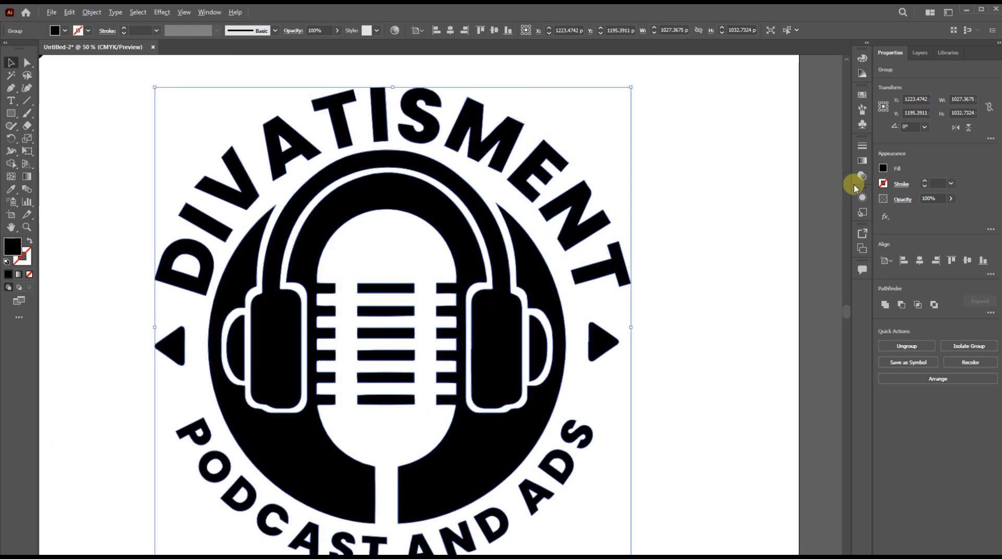
click(883, 168)
click(834, 206)
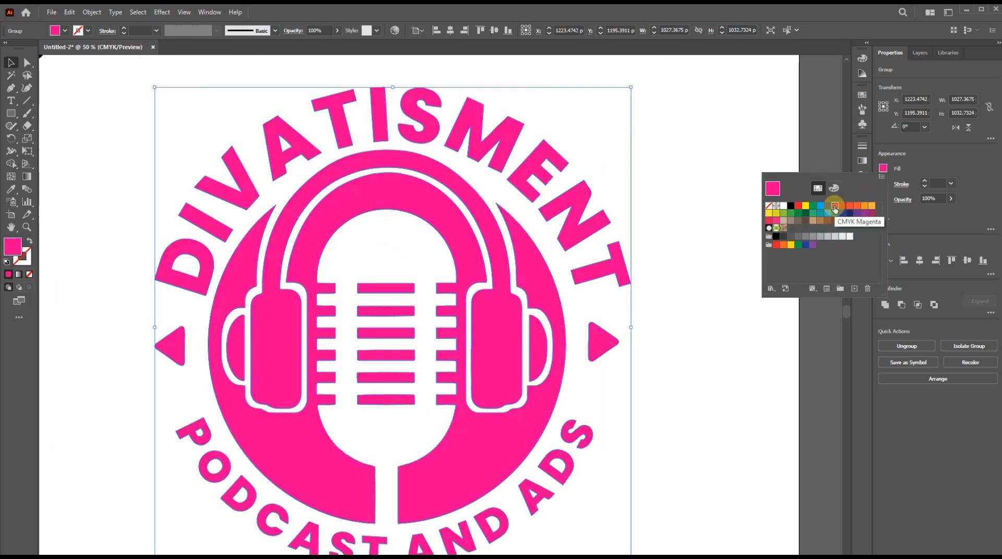
click(792, 208)
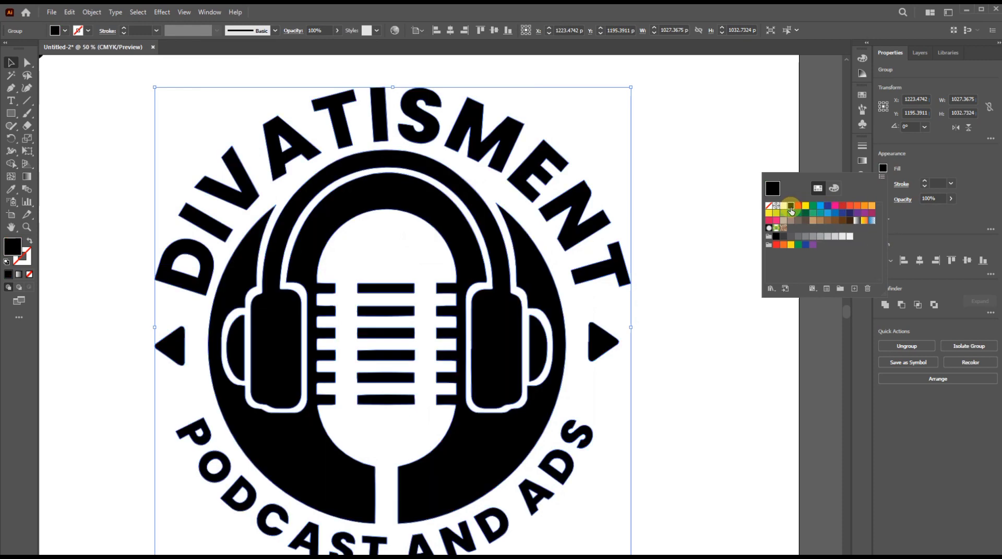
click(783, 214)
click(798, 213)
click(805, 213)
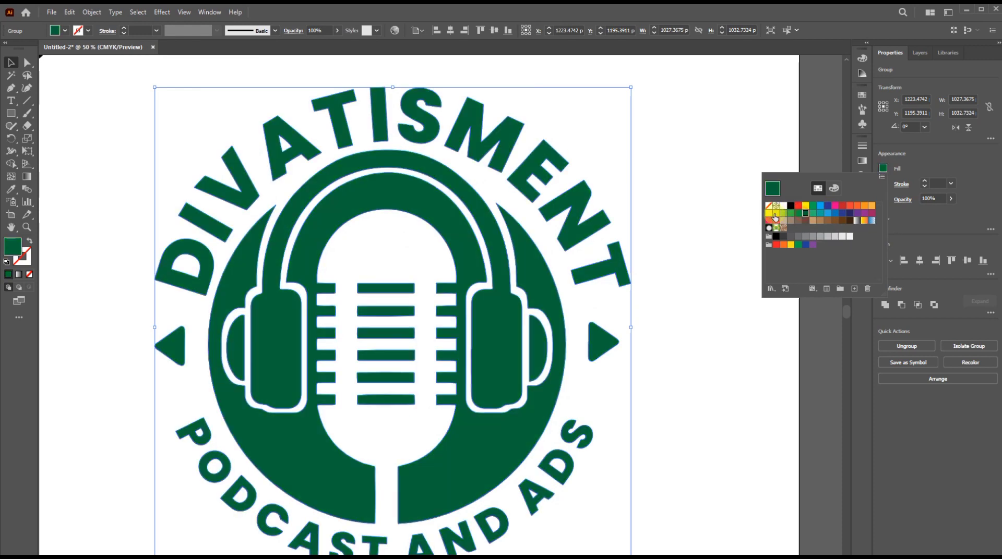
click(738, 209)
Step: Recolor the imported logo's compound path, trying a dark magenta fill before applying bright red
scroll(738, 208, up, 1)
alt+scroll(635, 190, down, 3)
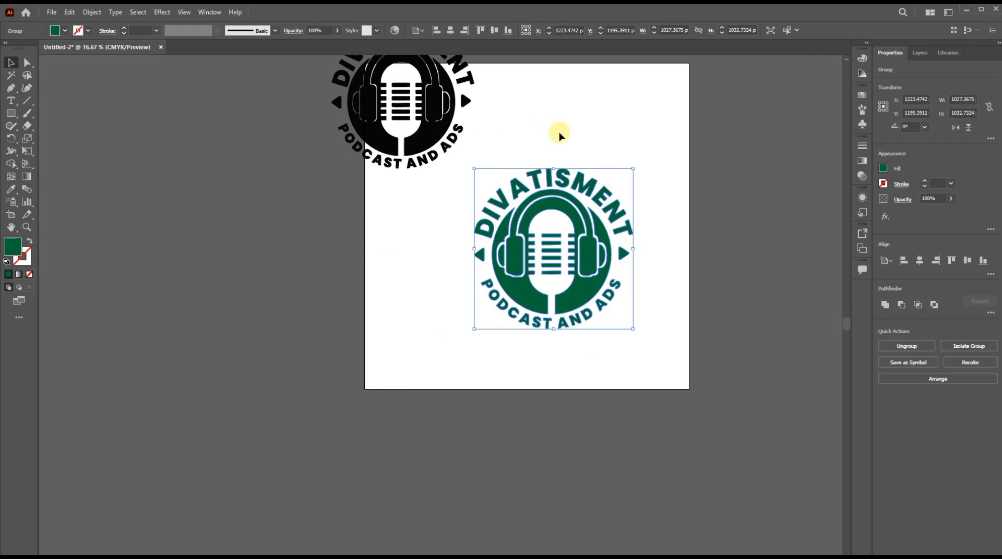
key(ctrl+alt+[)
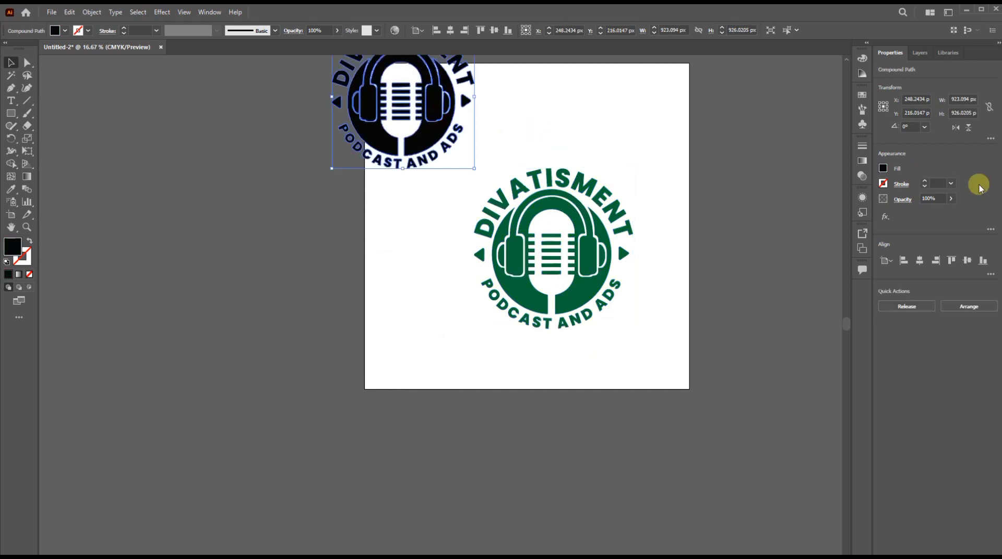
click(882, 169)
click(871, 212)
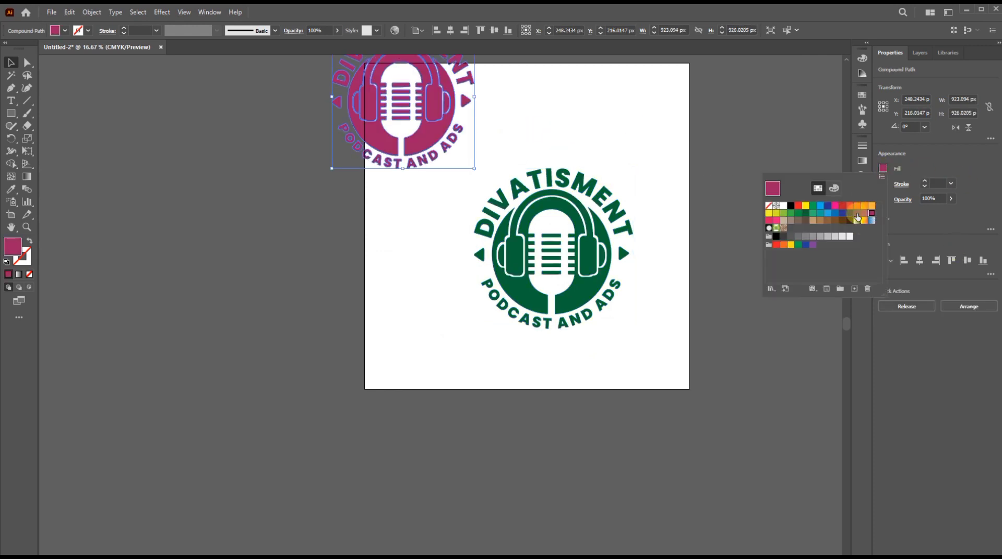
click(798, 206)
click(522, 130)
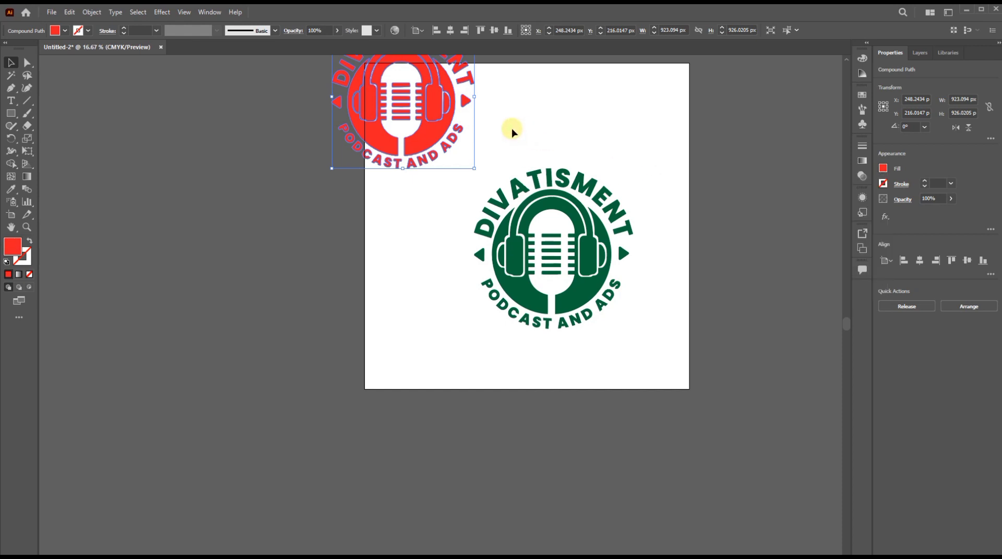
Step: Position the red logo in the artboard's upper left and the green logo in its lower right, without overlap
scroll(508, 135, up, 1)
click(501, 139)
drag(433, 153, 469, 202)
click(595, 178)
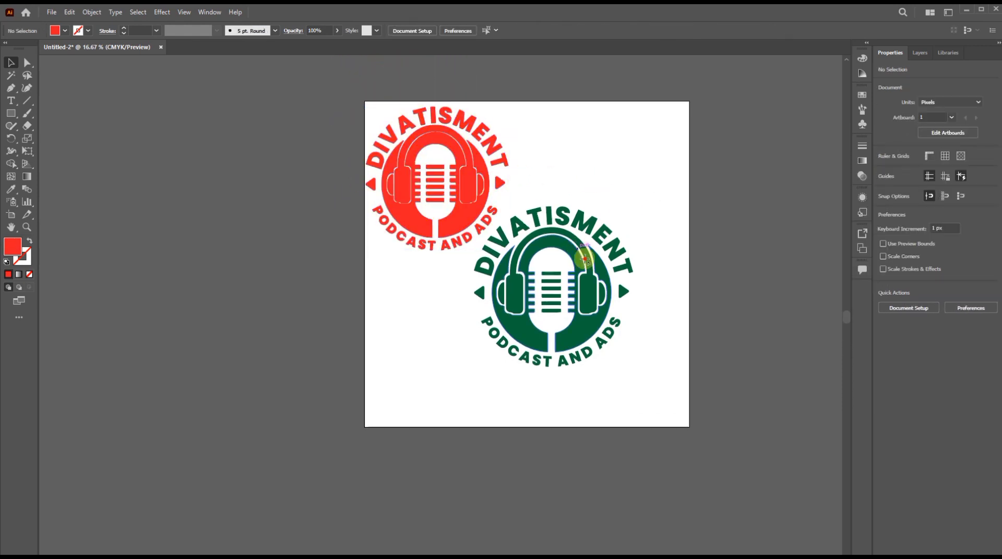
drag(585, 259, 630, 299)
drag(459, 202, 472, 204)
drag(578, 287, 574, 273)
click(595, 214)
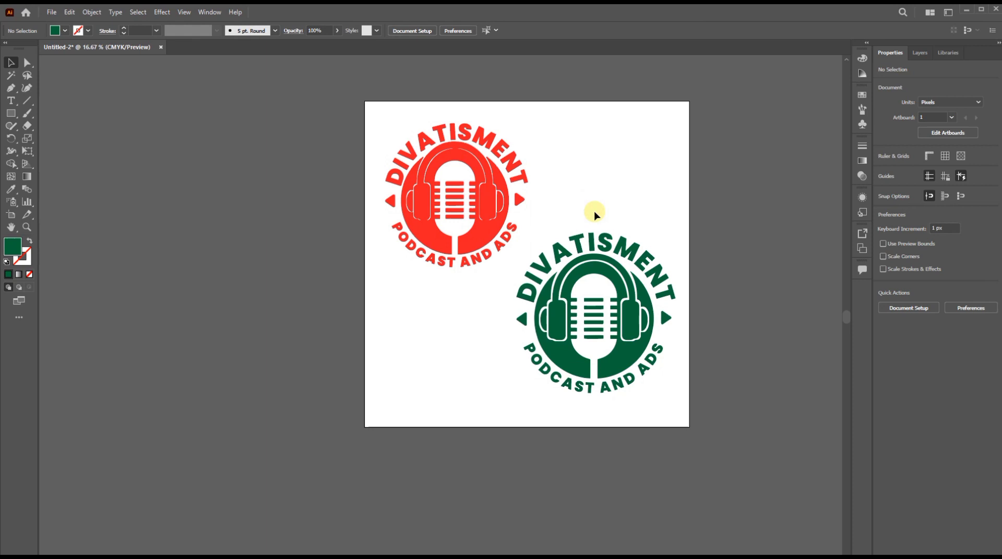
Step: Isolate the green logo group and fully round the corners of the letters I and T in DIVATISMENT
double_click(589, 242)
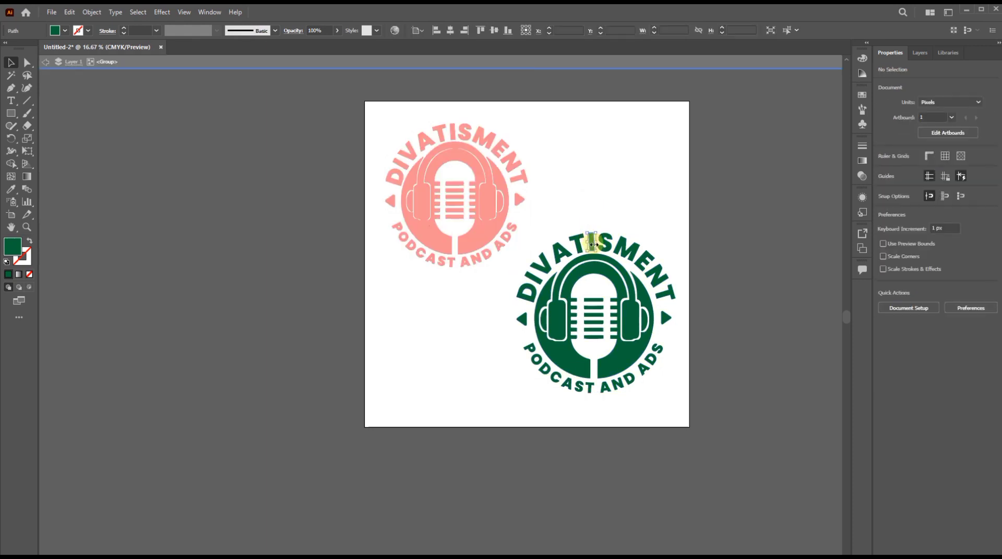
scroll(593, 247, up, 6)
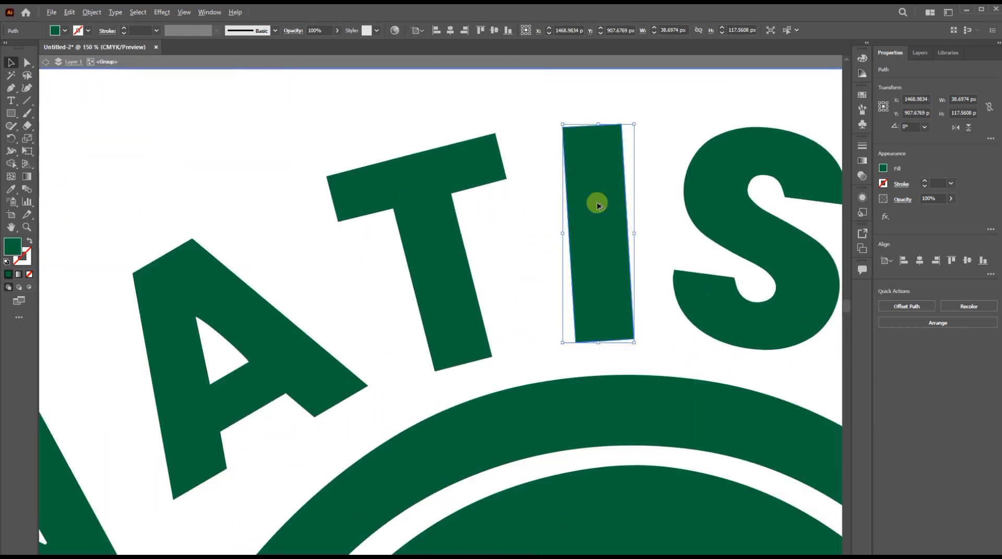
click(24, 62)
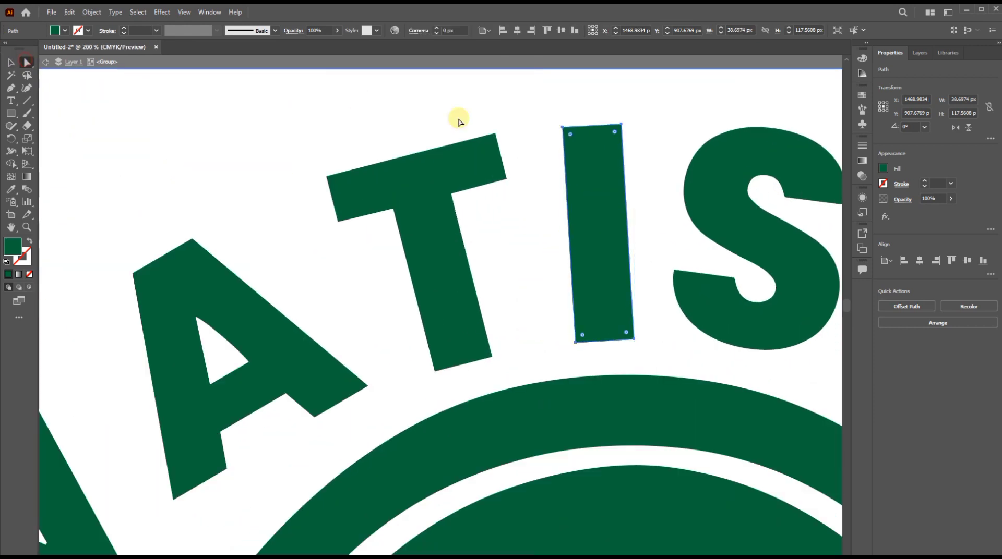
drag(615, 133, 581, 190)
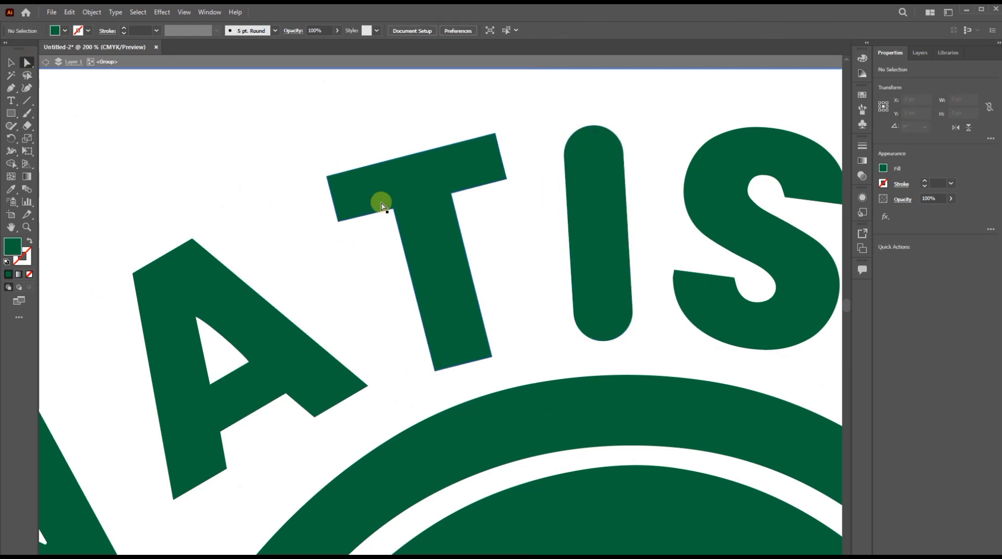
click(355, 190)
drag(343, 192, 340, 288)
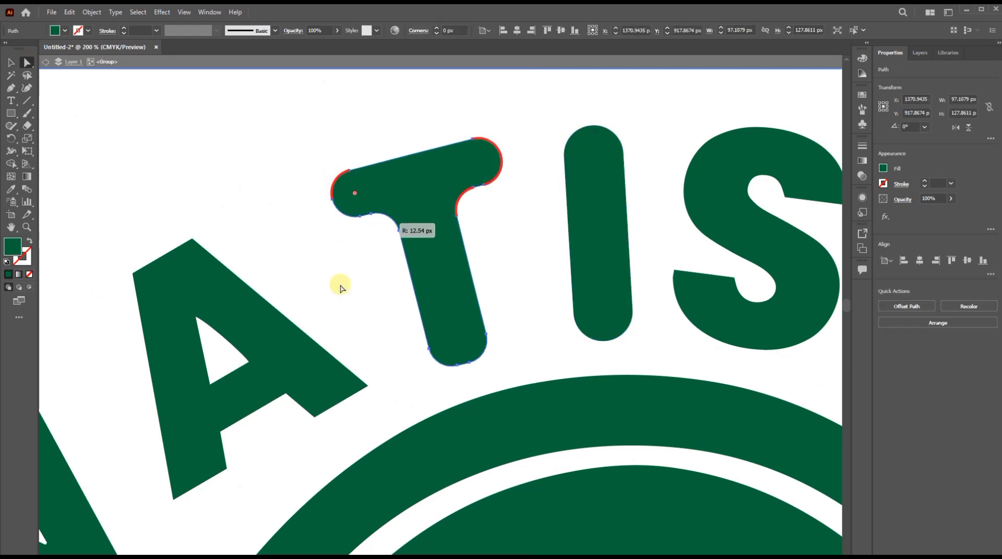
Step: Round the corners of the letter S in DIVATISMENT, giving its upper terminal a fully rounded end
click(723, 226)
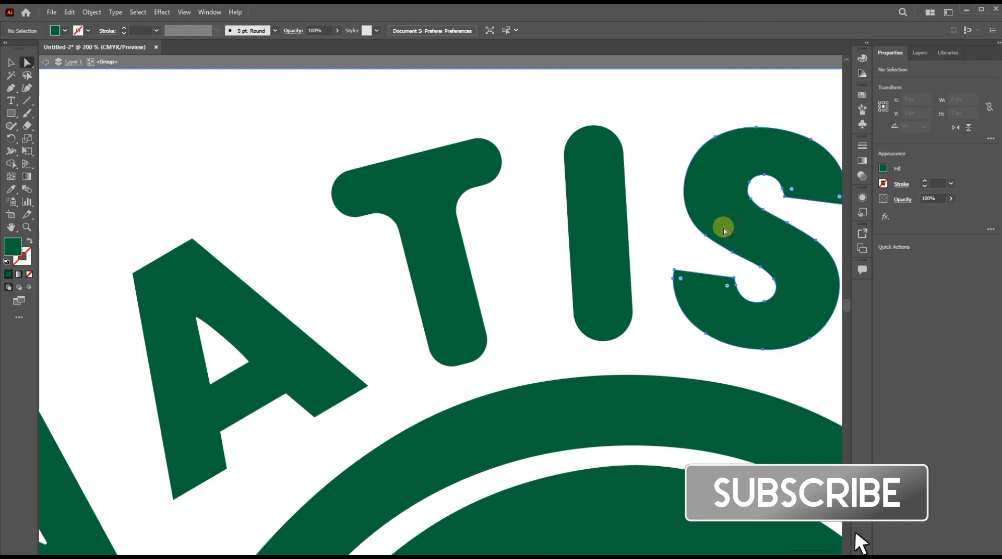
drag(723, 226, 647, 210)
click(646, 230)
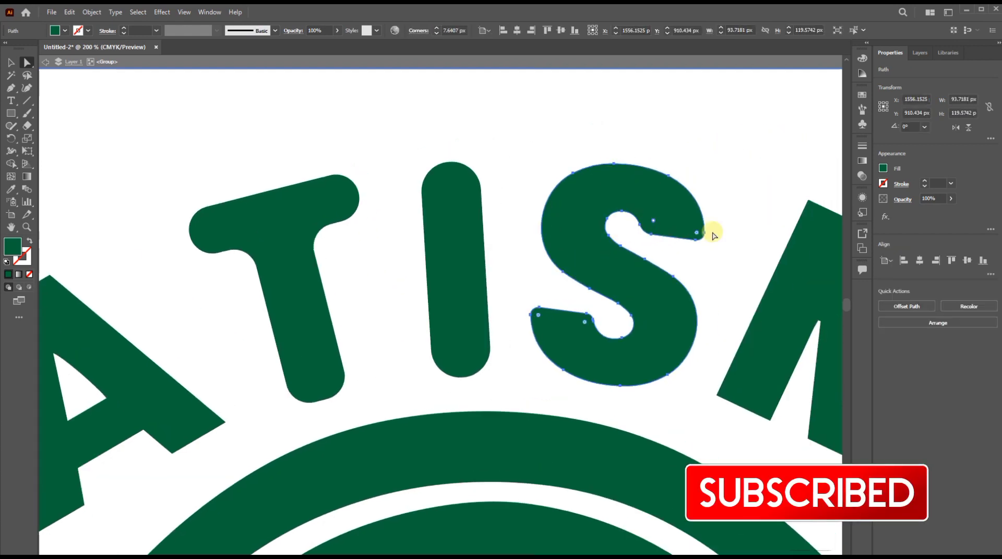
drag(697, 235, 651, 204)
Step: Try to round the lower terminal of the letter S further
click(542, 326)
double_click(540, 316)
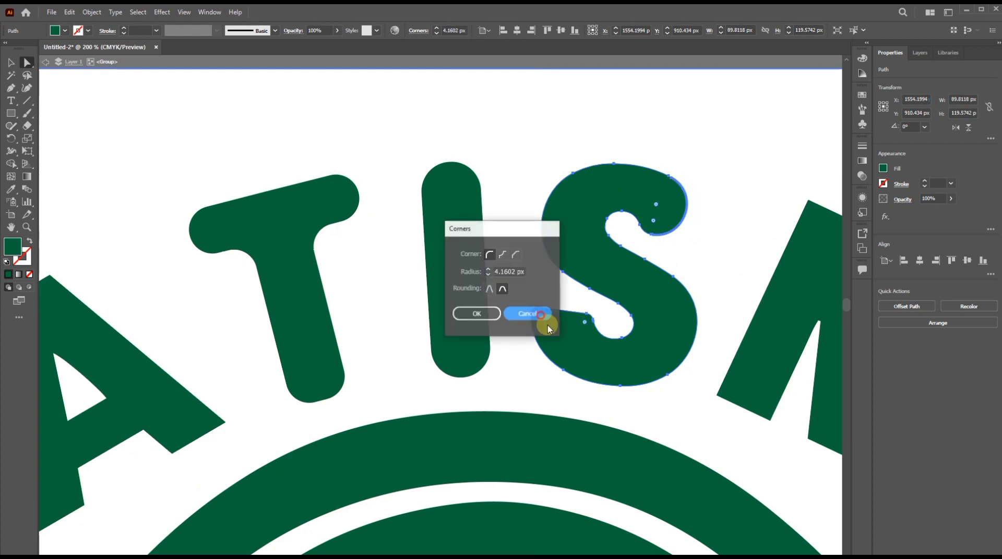
click(519, 313)
drag(538, 317, 577, 341)
double_click(539, 317)
key(Escape)
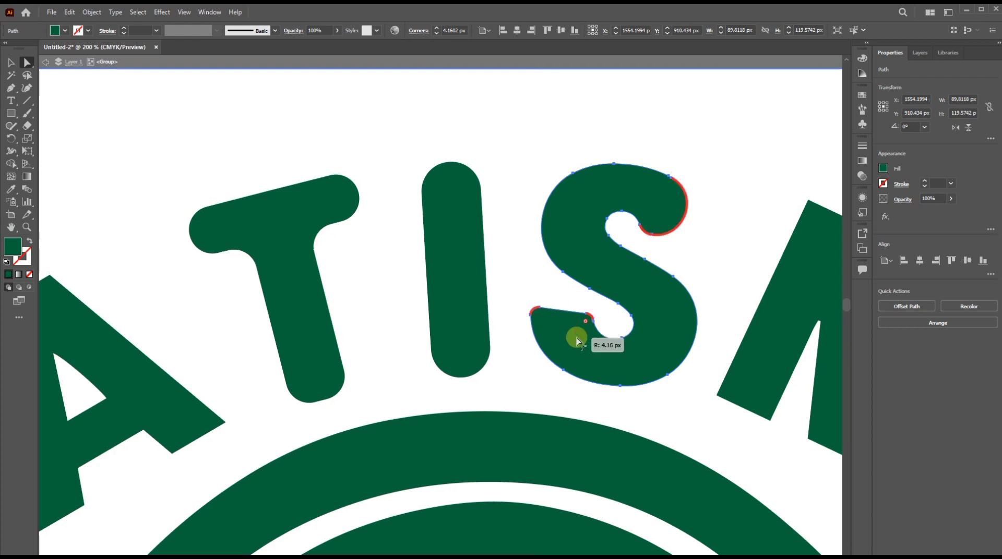
Step: Exit isolation of the green logo group and return to the whole document
scroll(501, 294, down, 4)
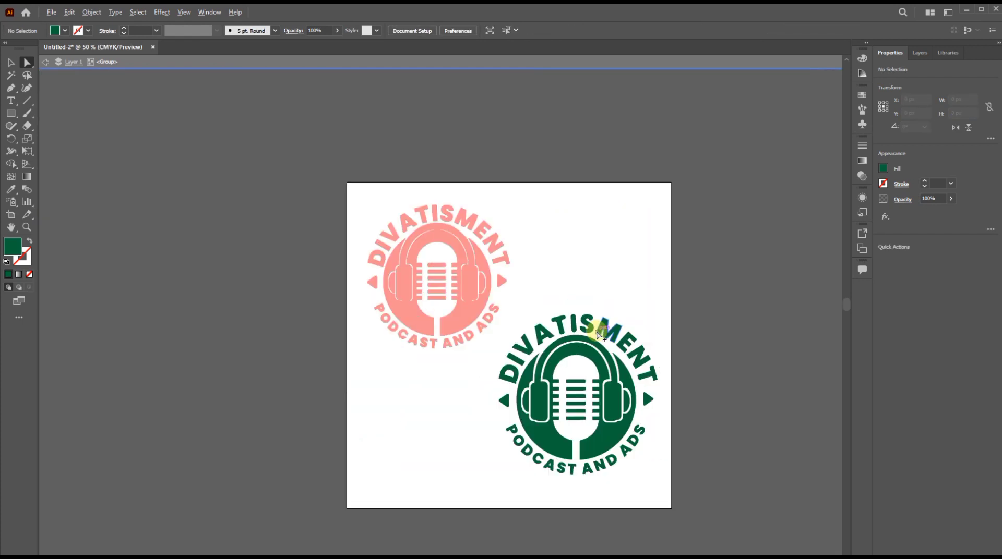
scroll(568, 351, down, 3)
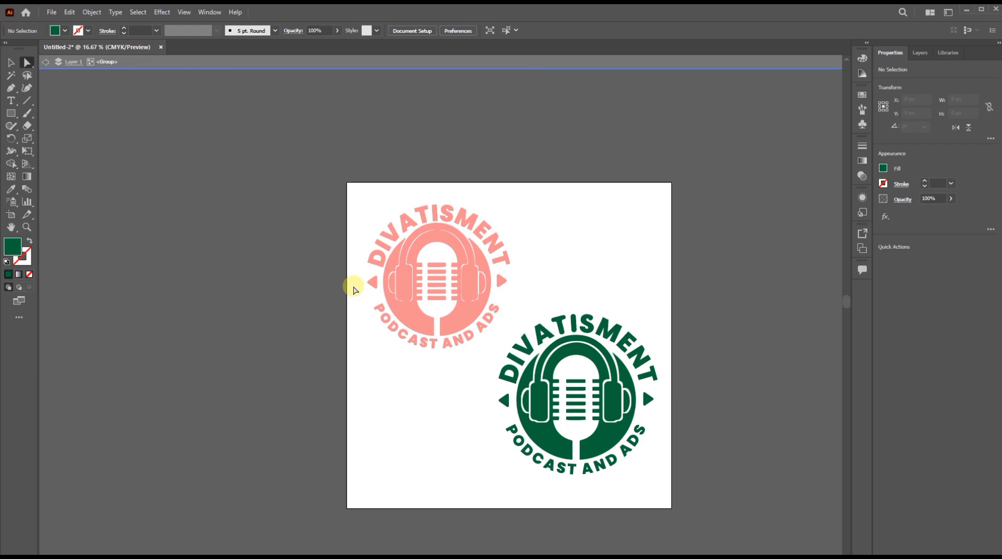
click(46, 62)
click(46, 63)
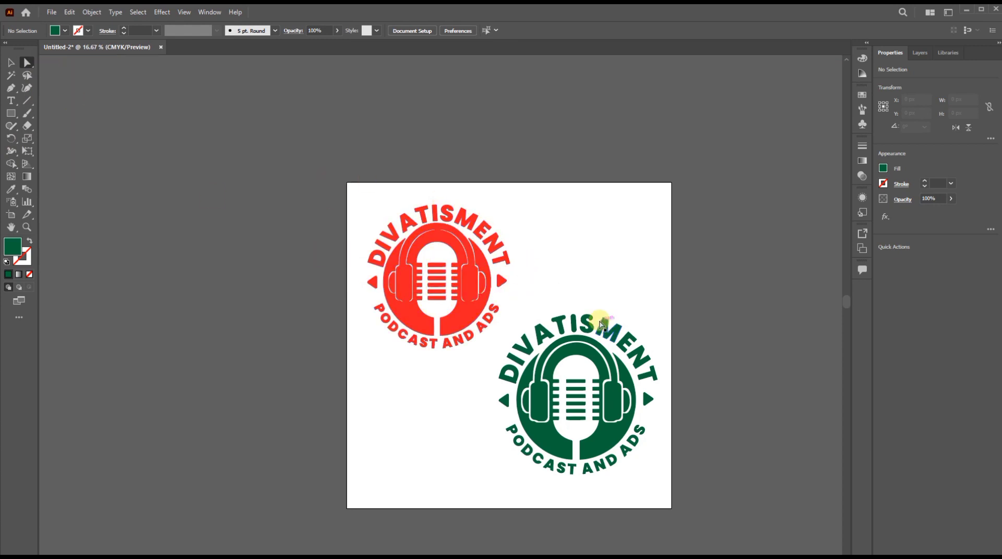
Step: Select the entire red logo compound path and enlarge it to about 1144 by 1148 px in the artboard's upper left
scroll(475, 315, down, 1)
click(462, 281)
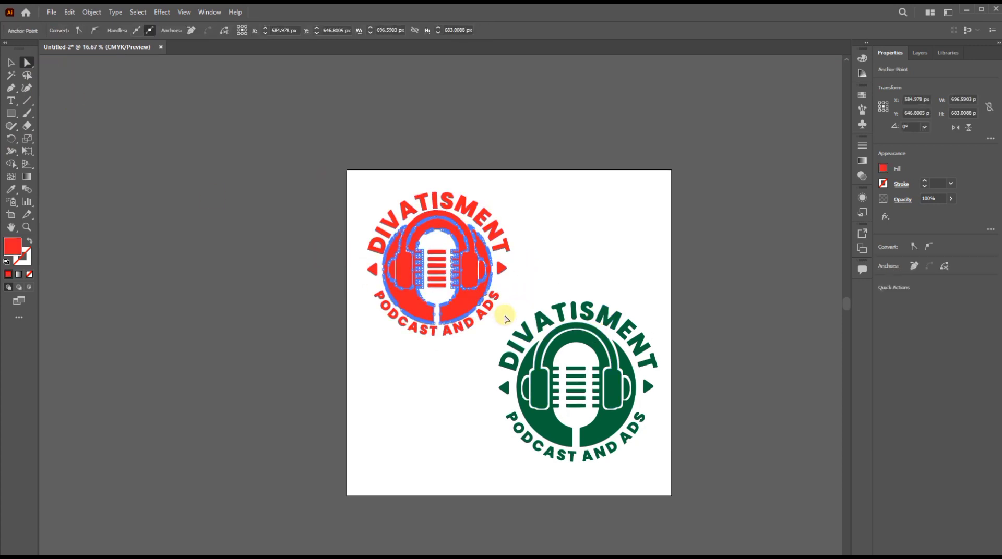
click(458, 318)
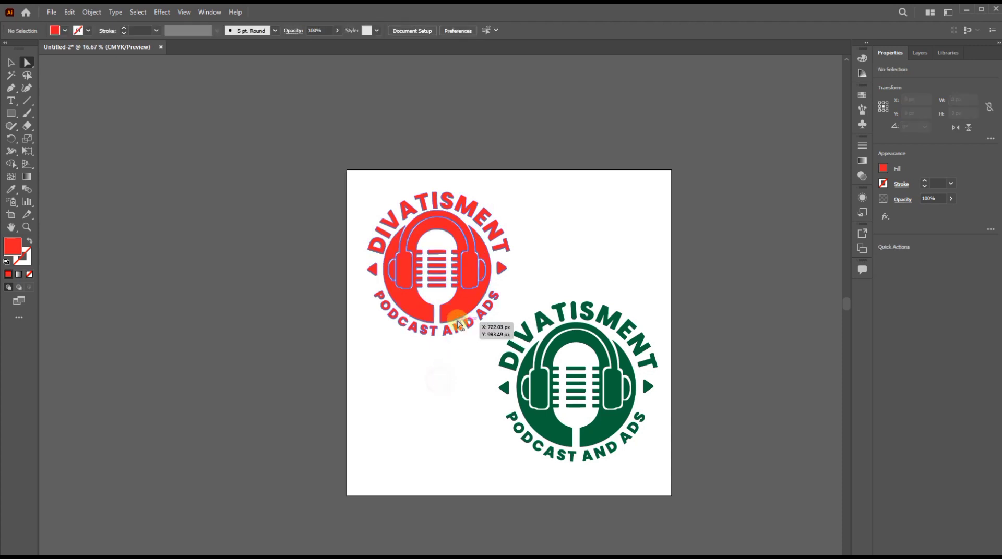
click(10, 62)
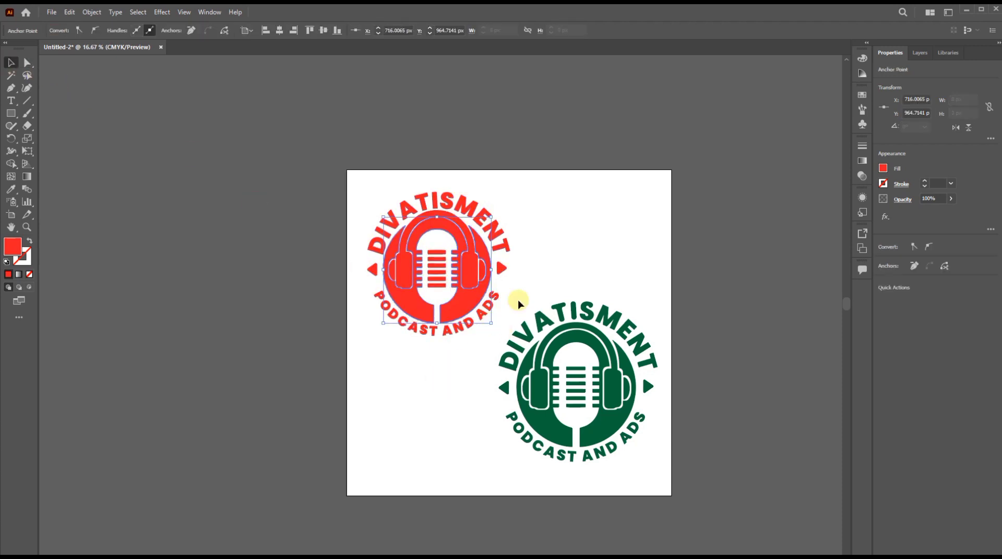
click(509, 235)
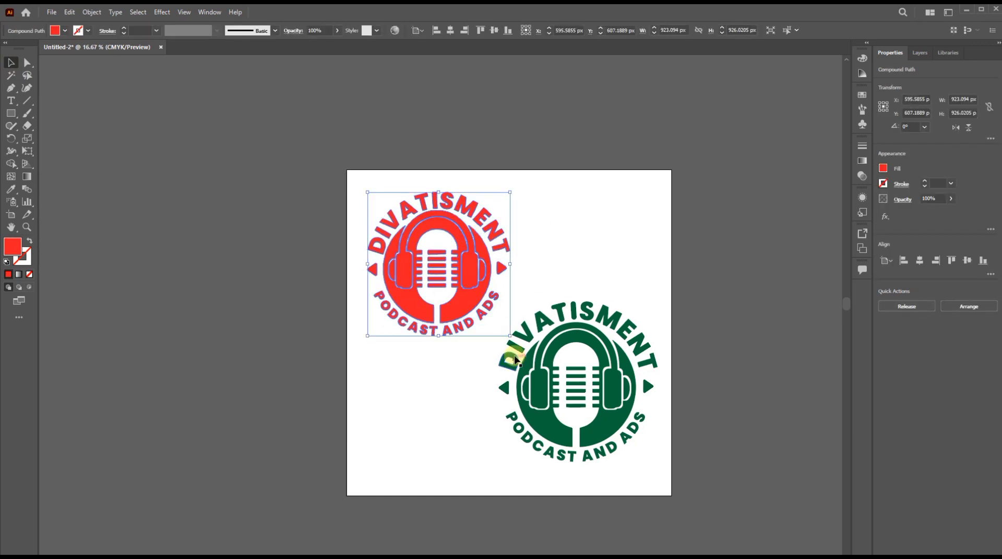
drag(515, 360, 514, 270)
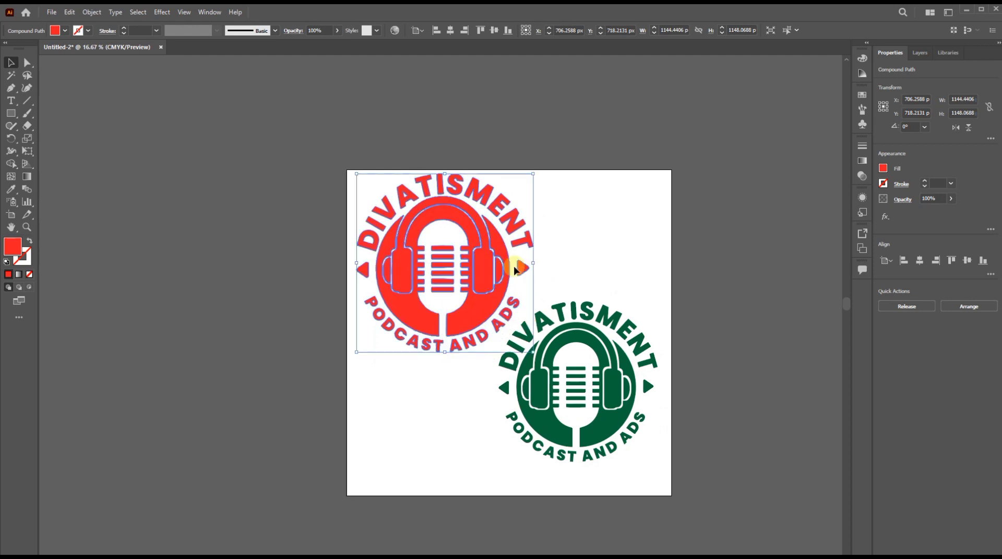
Step: Place the original logo image 20230206_185451.jpg from the desktop into the document, mostly beside the artboard
click(603, 226)
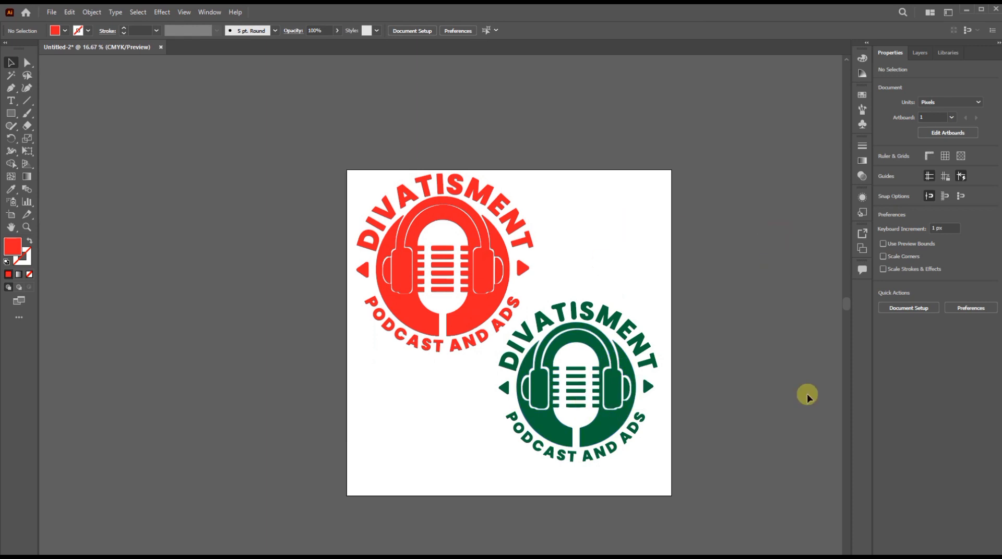
scroll(498, 423, right, 3)
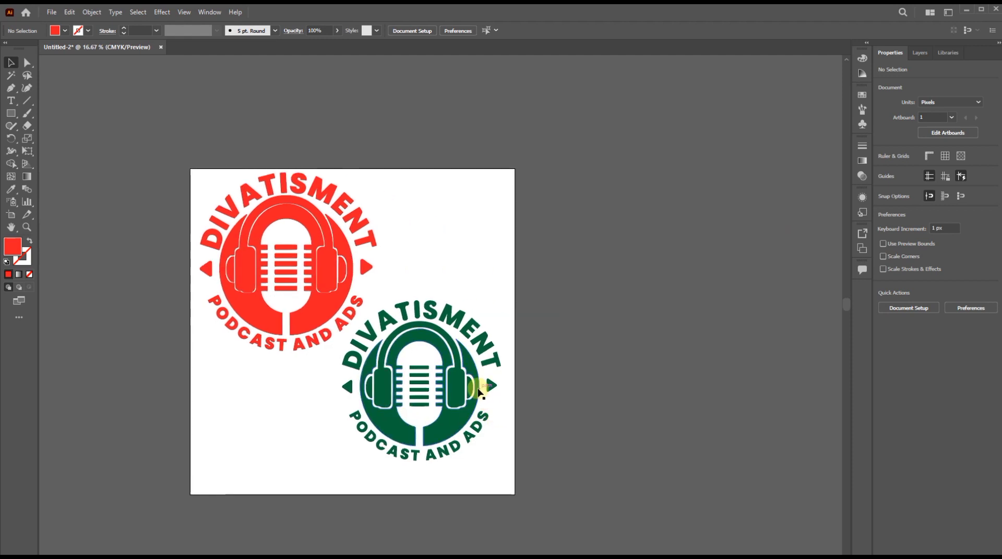
click(457, 386)
click(746, 390)
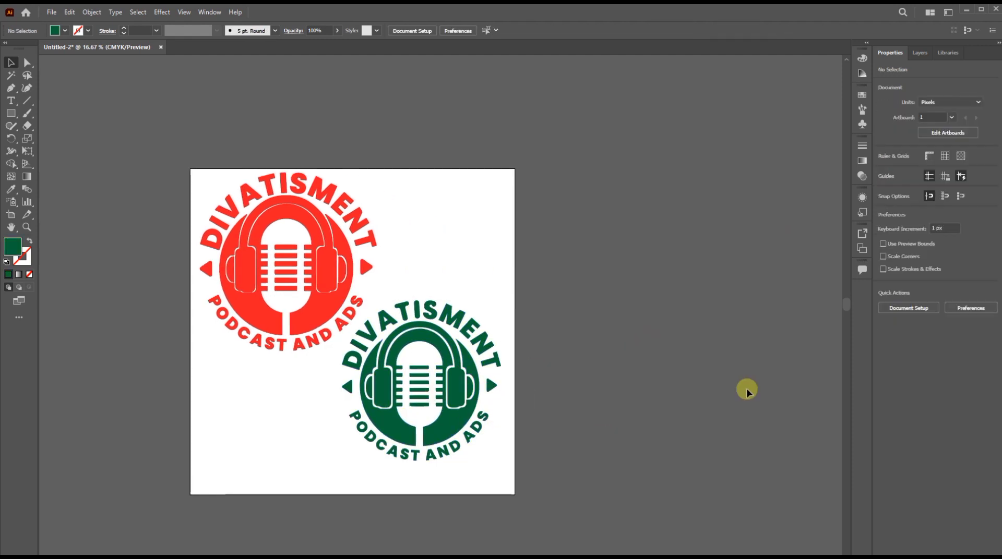
click(968, 11)
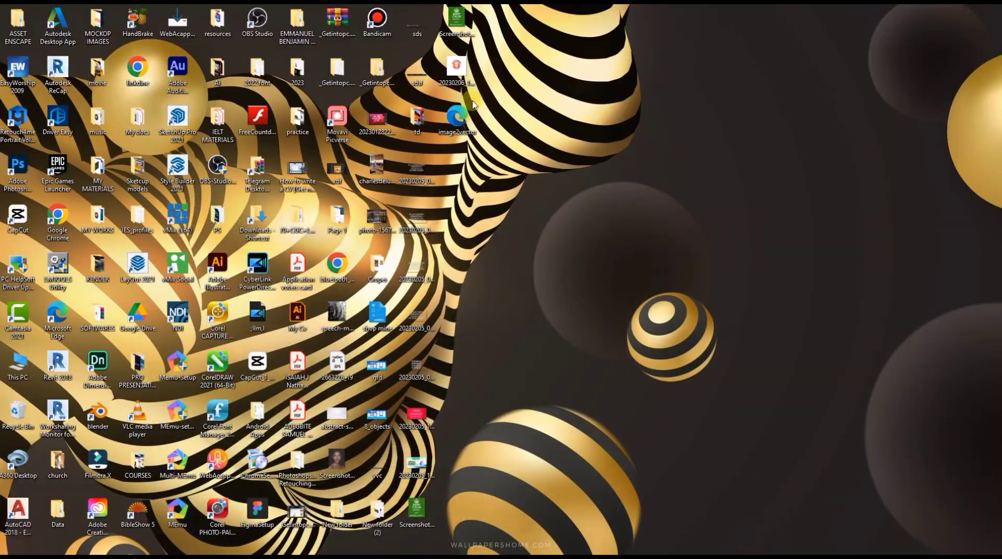
drag(455, 74, 559, 314)
mouse_move(621, 327)
mouse_down()
mouse_move(671, 351)
mouse_move(711, 331)
mouse_move(693, 330)
mouse_up()
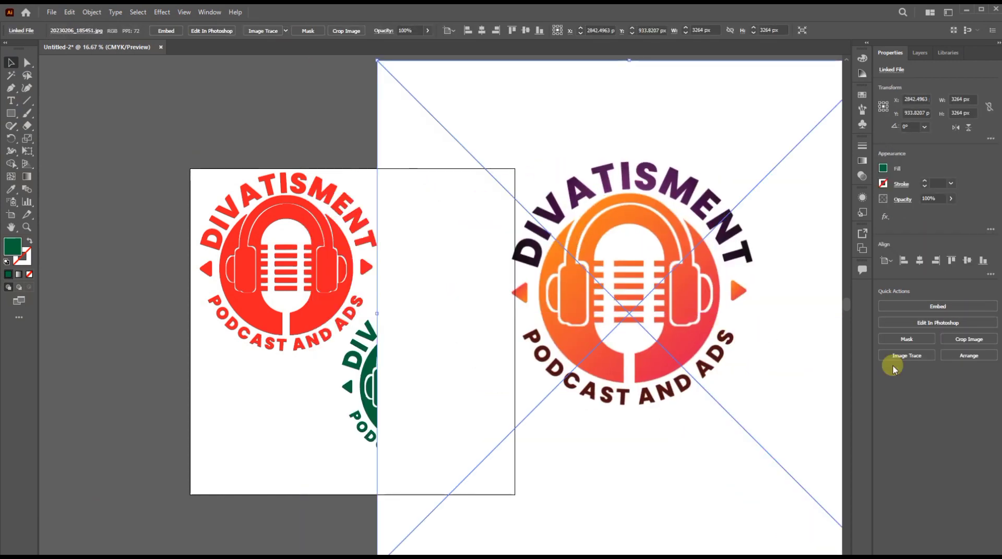
Step: Image-trace the placed logo with the [Default] preset, expand the result into paths and move it farther from the artboard
click(921, 357)
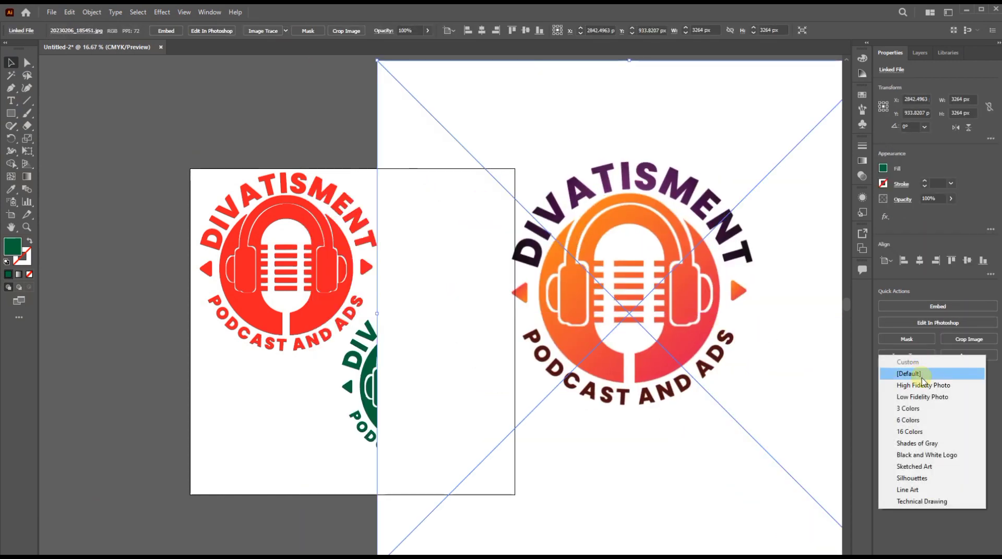
click(919, 375)
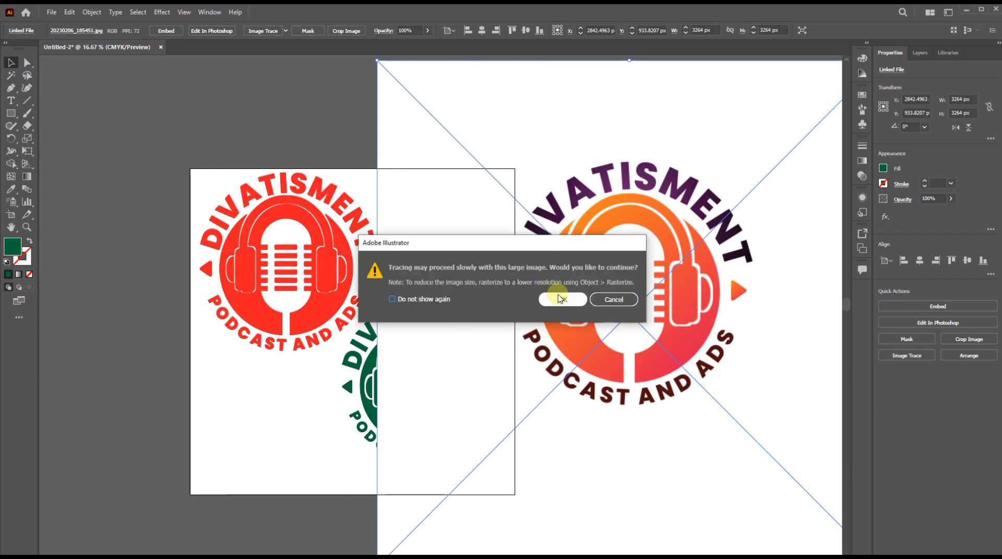
click(560, 299)
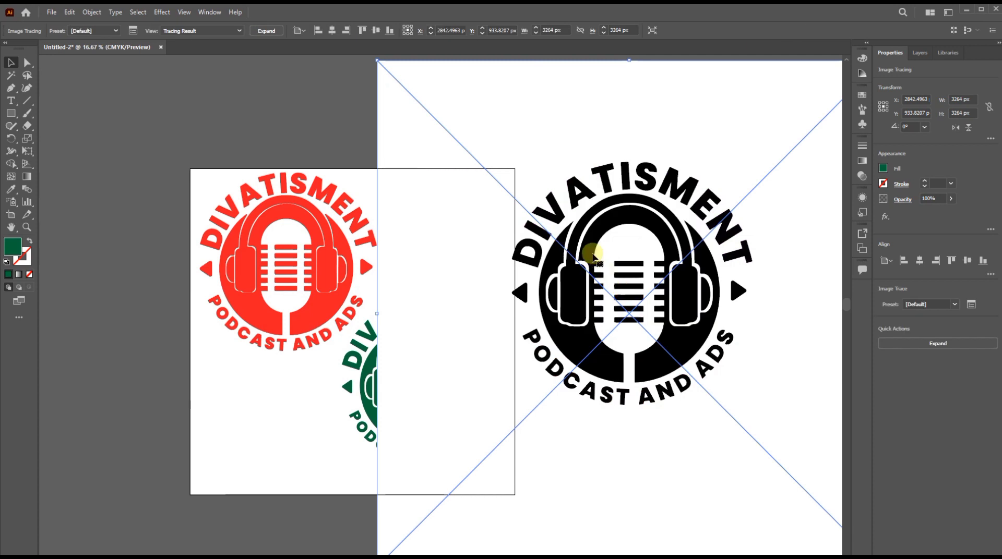
drag(593, 250, 673, 251)
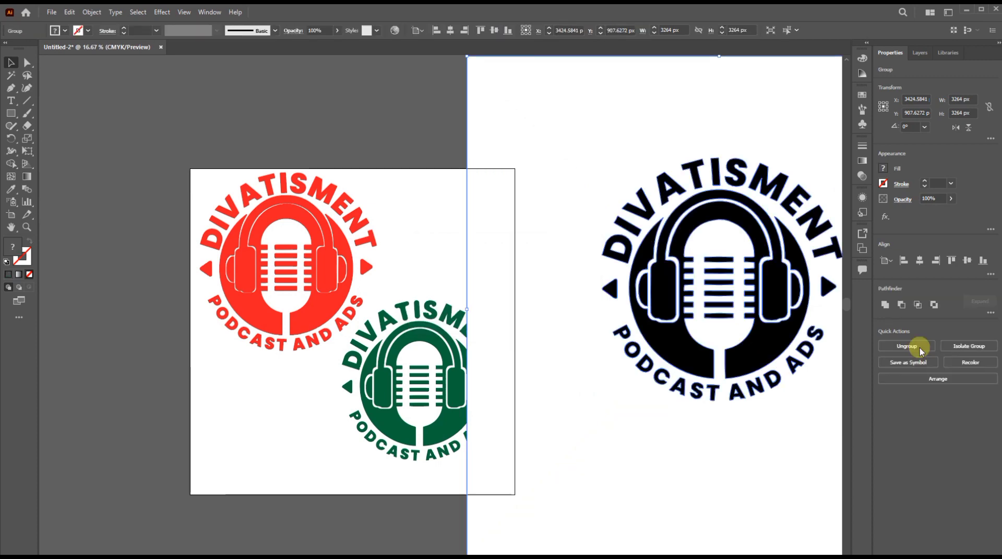
Step: Ungroup the expanded black trace and shift its pieces slightly farther from the red and green logos
click(930, 343)
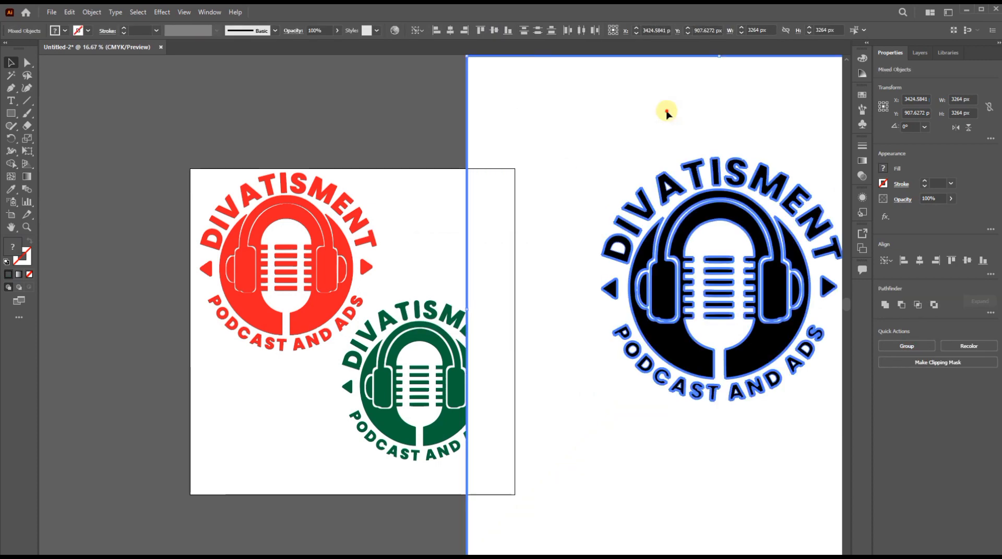
drag(667, 112, 699, 115)
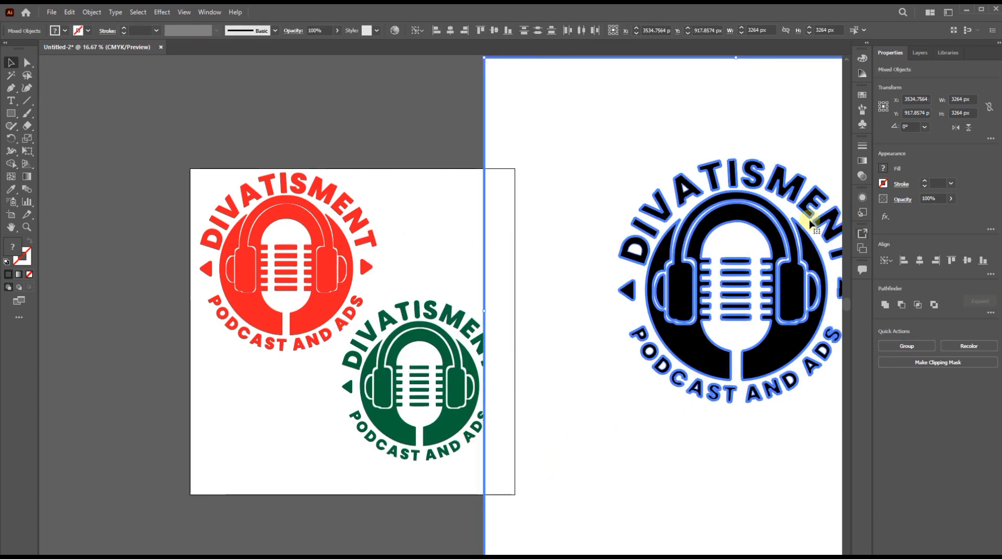
click(417, 124)
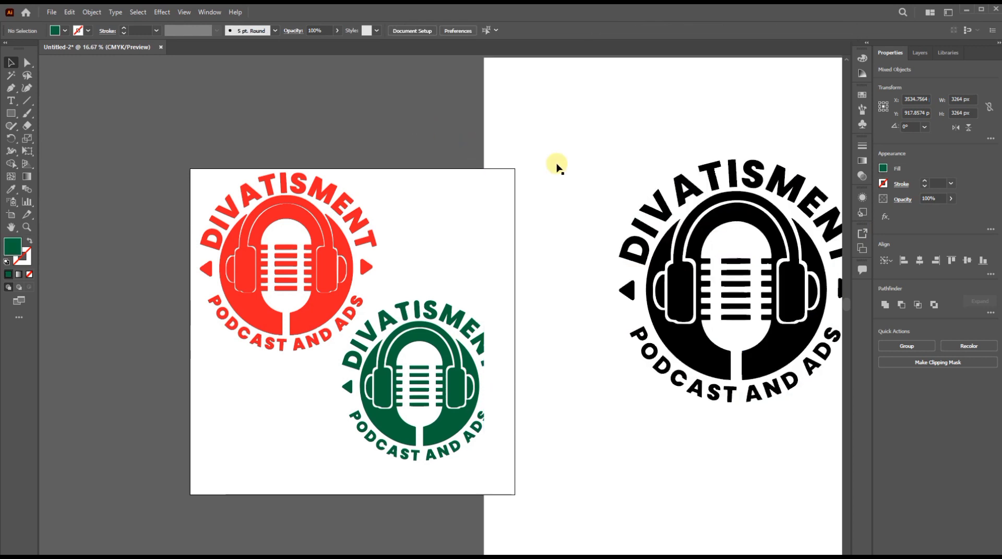
Step: Release the trace's white compound path and delete the large white background with the shapes between the logo parts
click(688, 201)
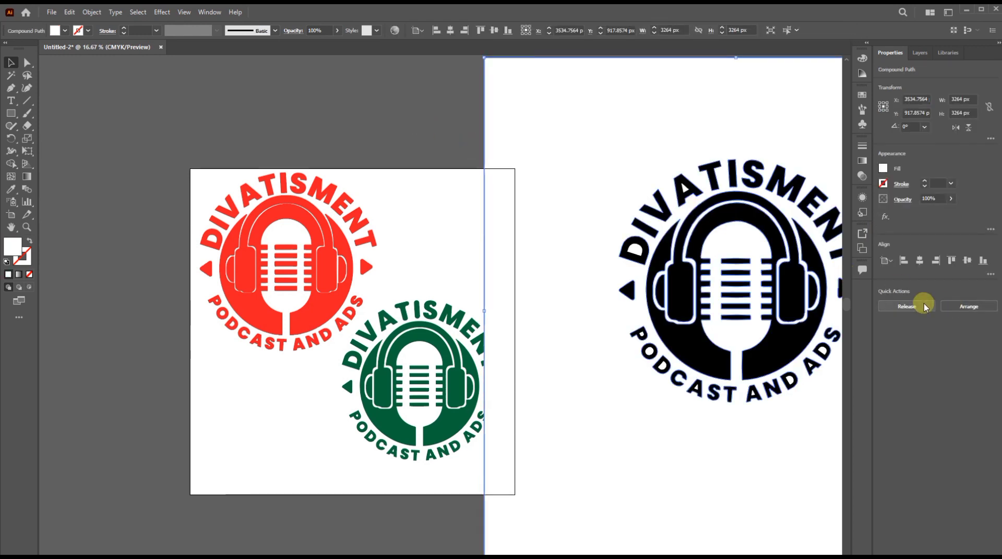
click(921, 307)
drag(633, 105, 564, 165)
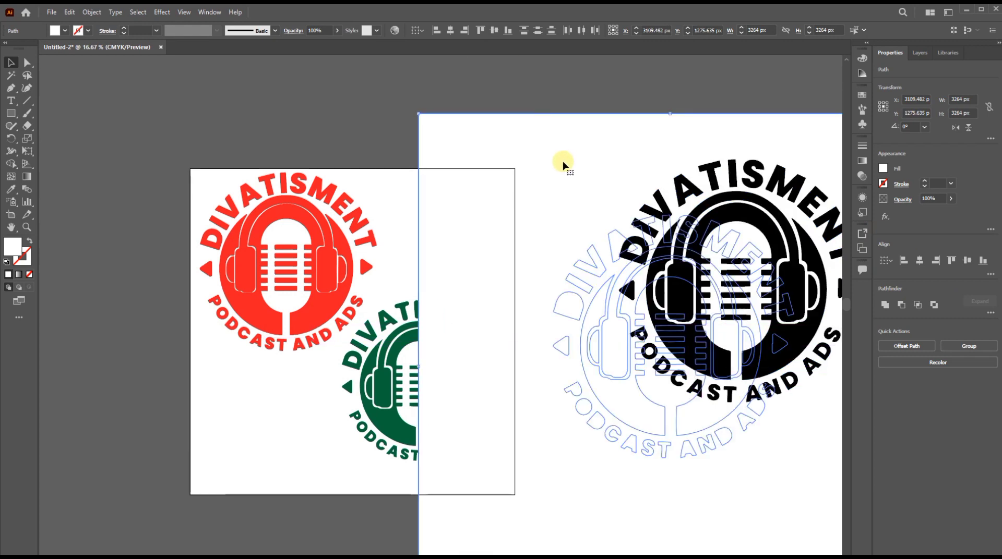
key(Delete)
Step: Delete the white fills inside the A and D of DIVATISMENT and the P and O of PODCAST
scroll(699, 207, down, 1)
drag(715, 199, 530, 253)
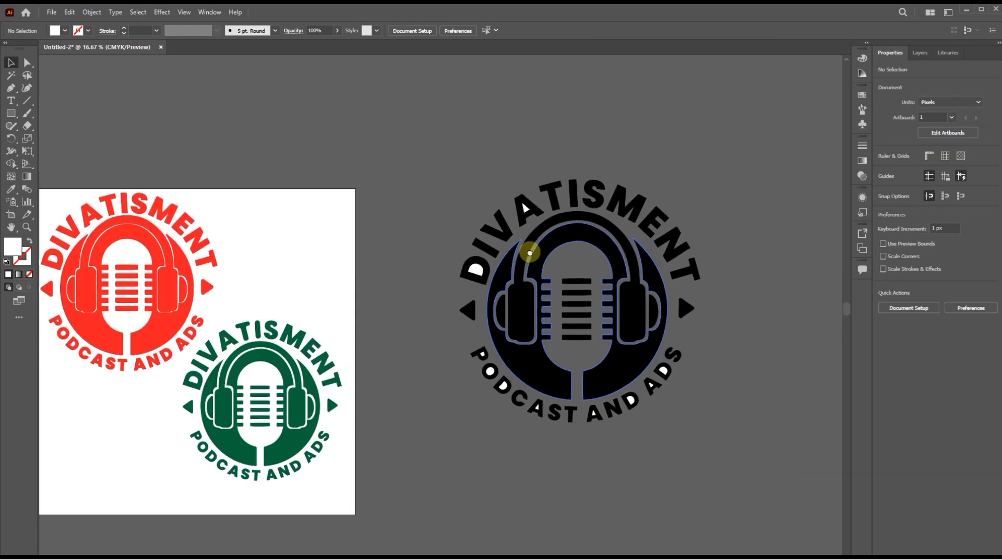
click(645, 223)
click(703, 151)
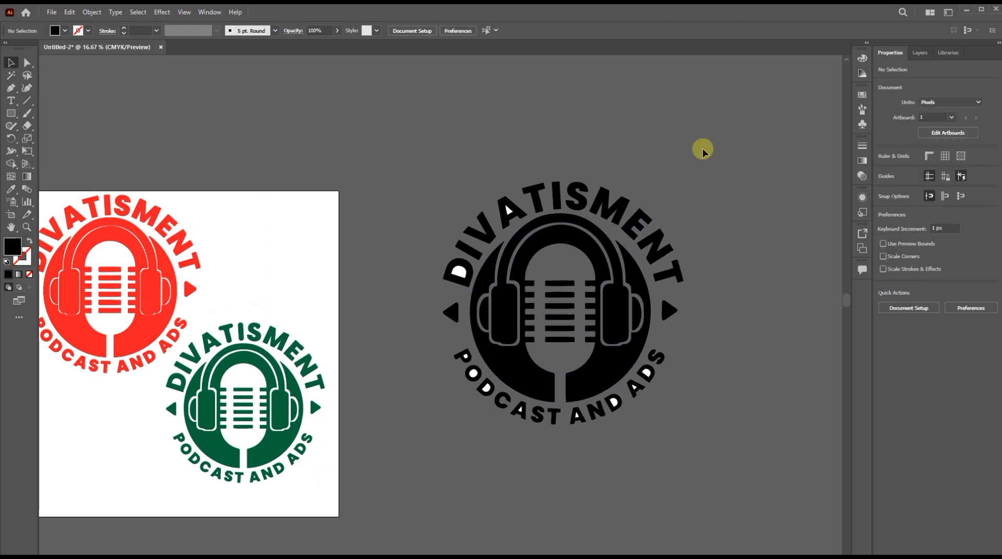
click(510, 218)
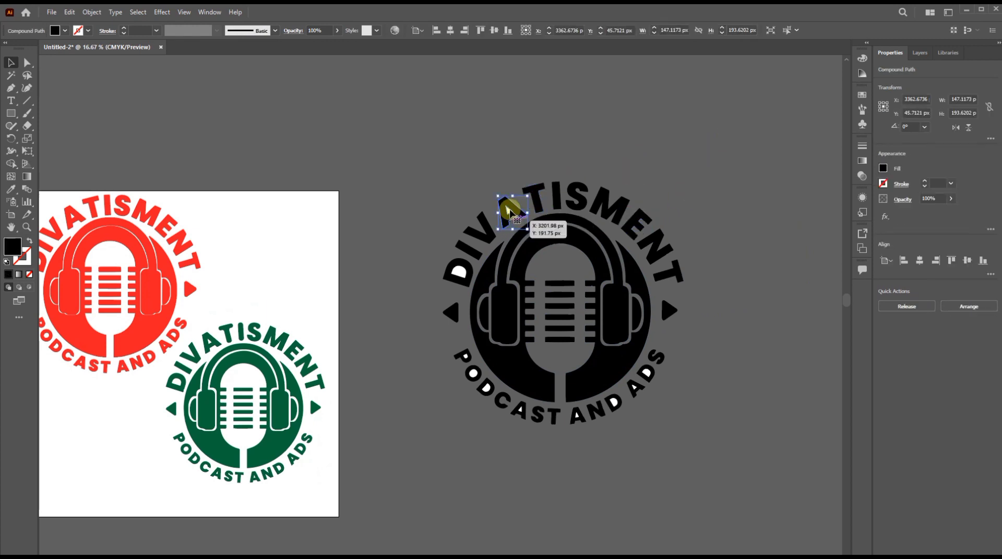
click(510, 198)
click(510, 211)
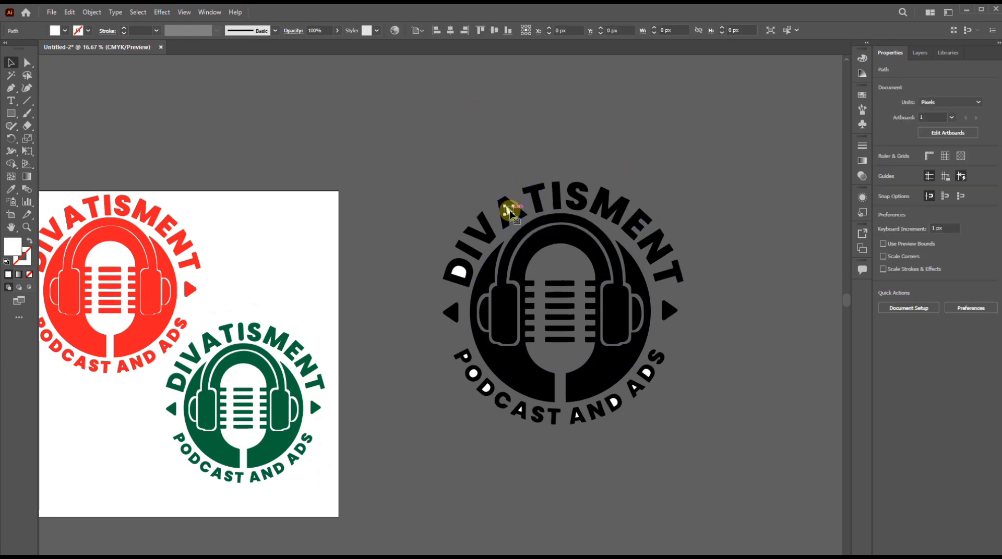
click(447, 278)
key(Delete)
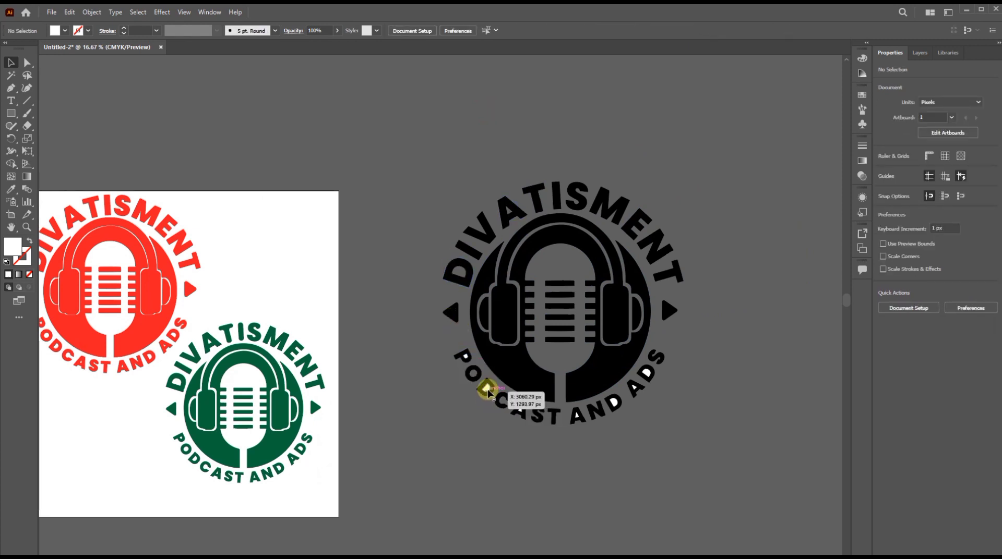
Step: Delete the white fills inside the D of PODCAST and the letters A and D of AND and ADS
click(614, 404)
key(Delete)
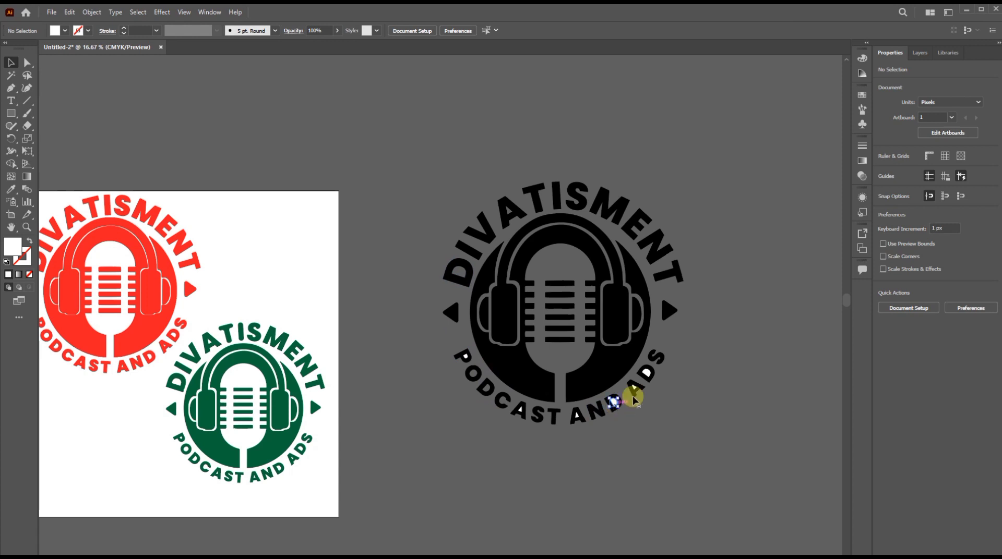
click(633, 388)
key(Delete)
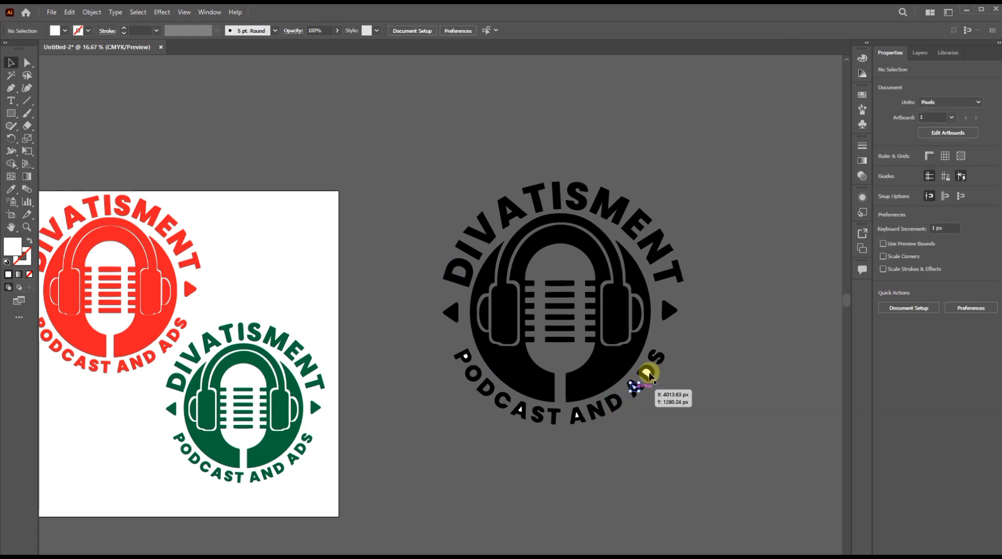
click(647, 374)
key(Delete)
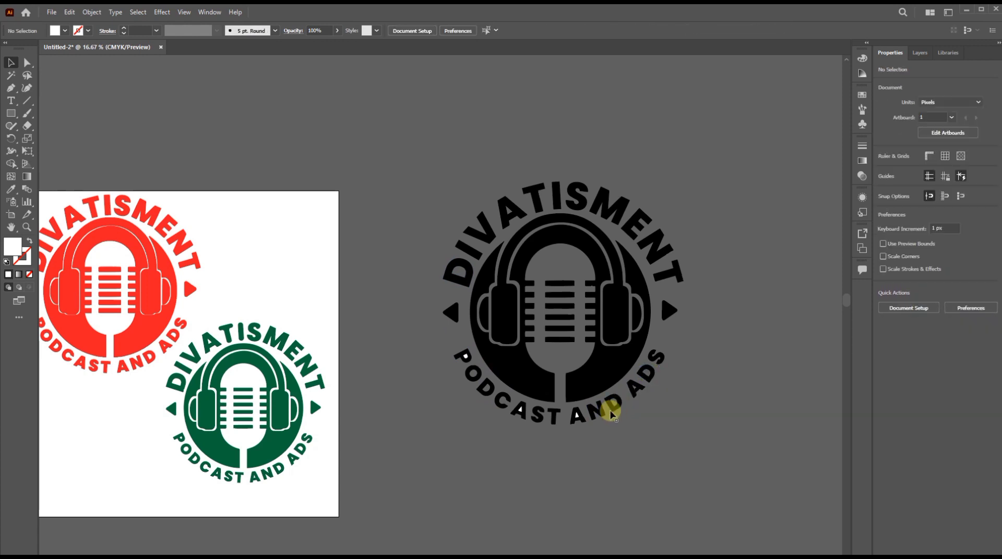
click(578, 417)
key(Delete)
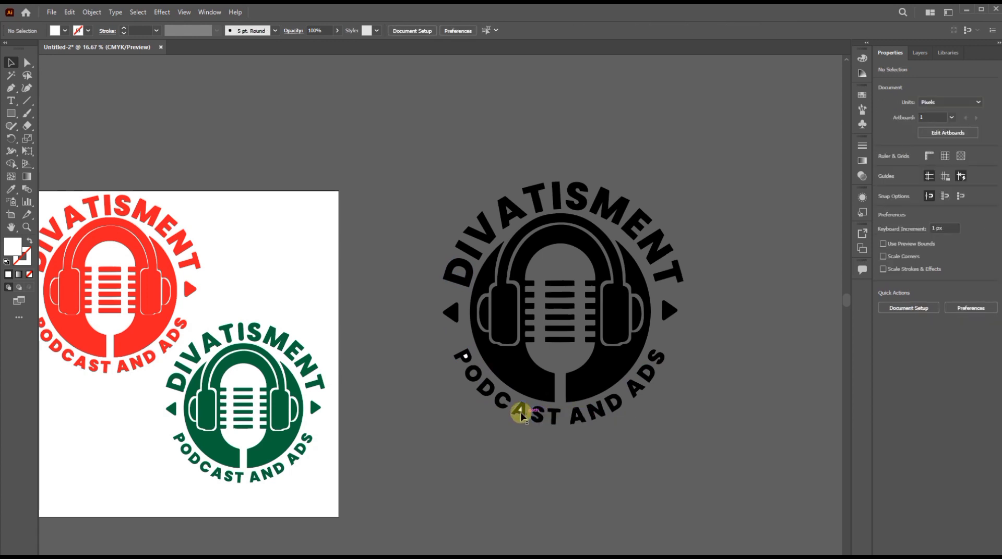